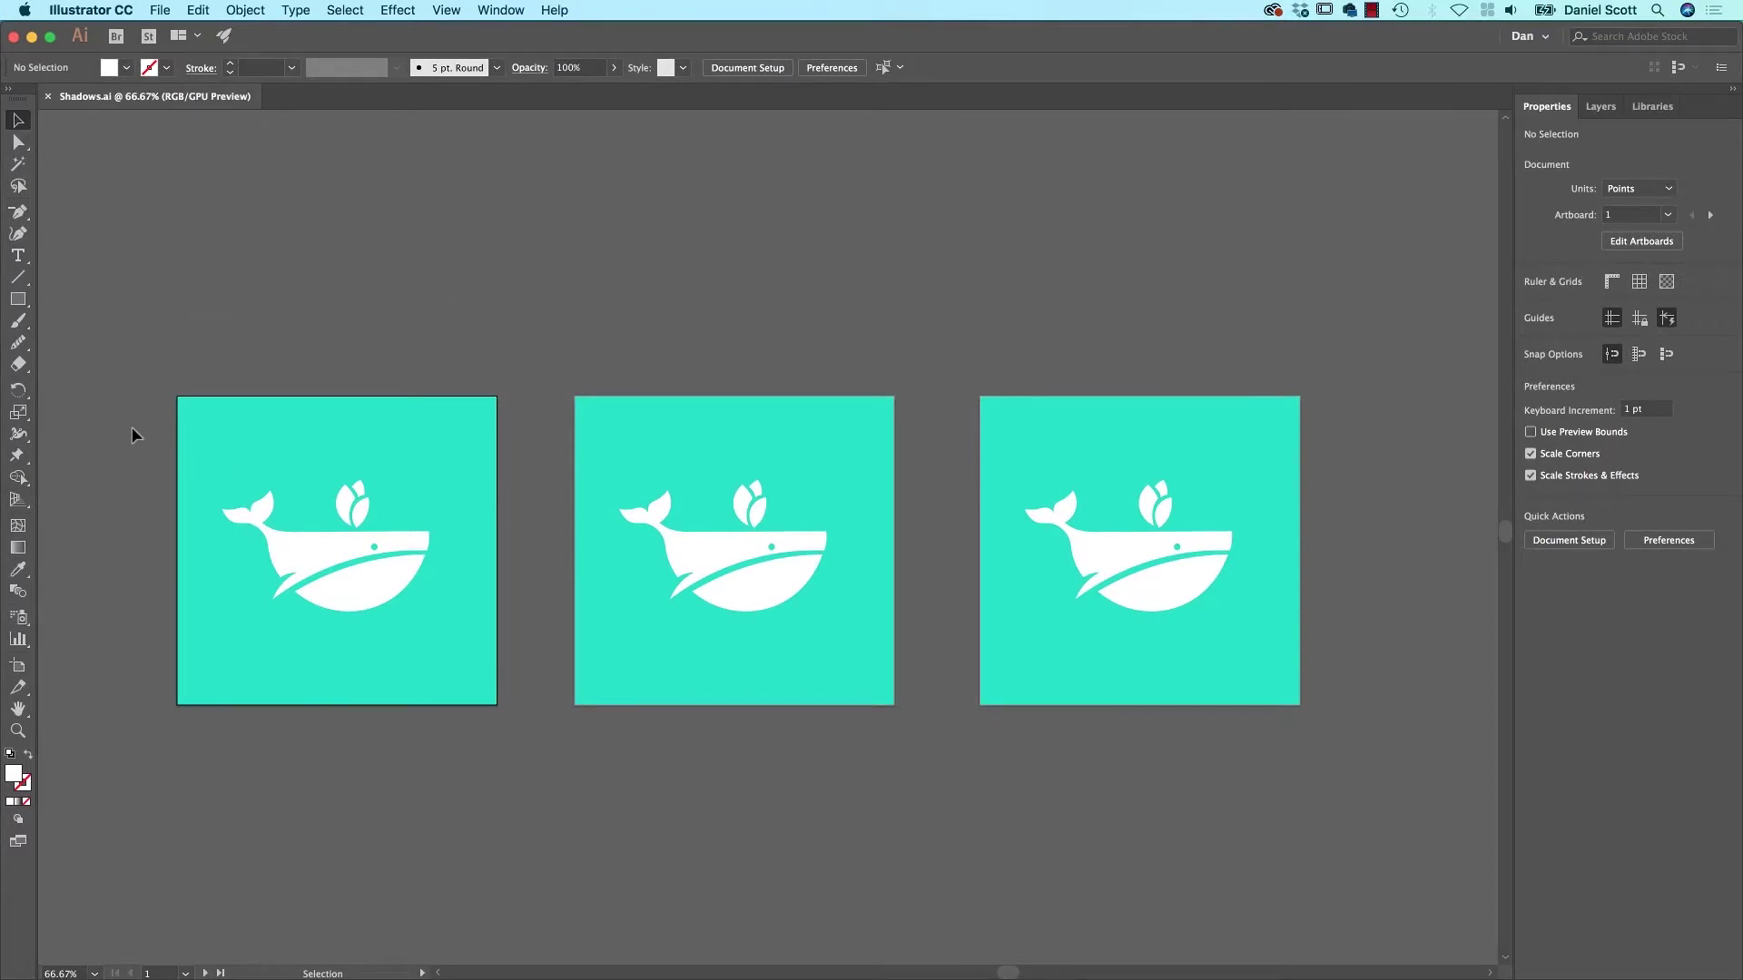
# Apply a Drop Shadow to the first whale with X and Y offsets of 1 pt and a 1 pt blur.
pyautogui.moveTo(472, 628); pyautogui.dragTo(309, 533)
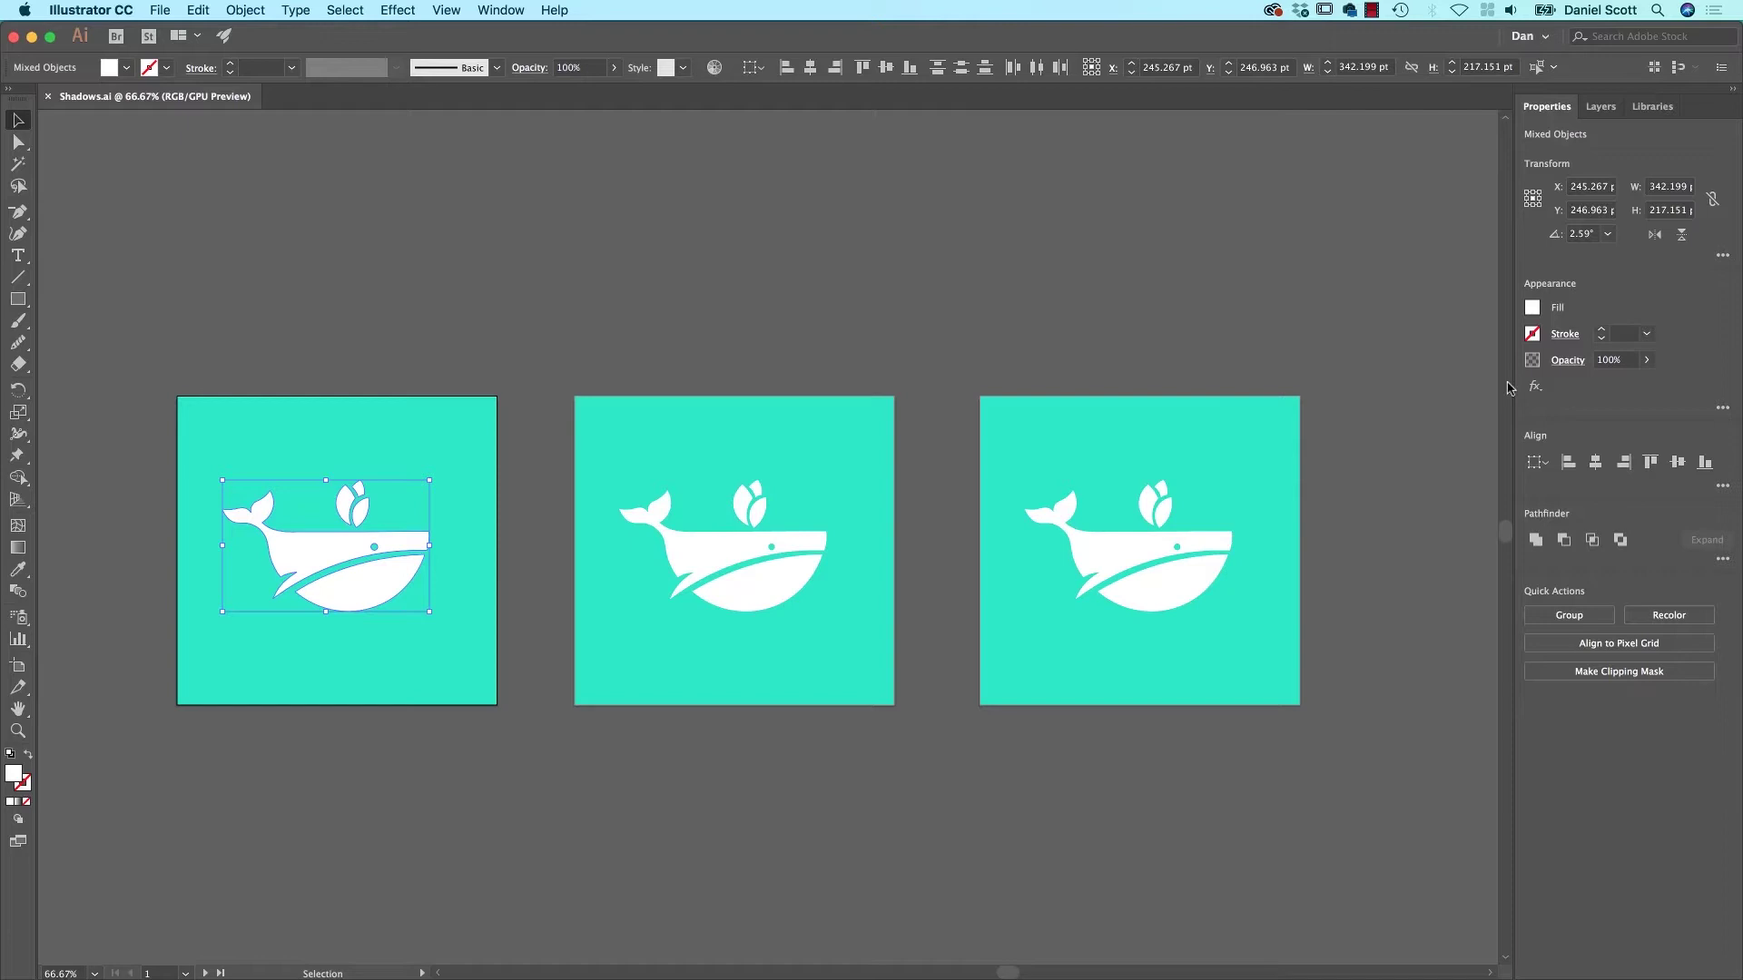
pyautogui.click(1534, 389)
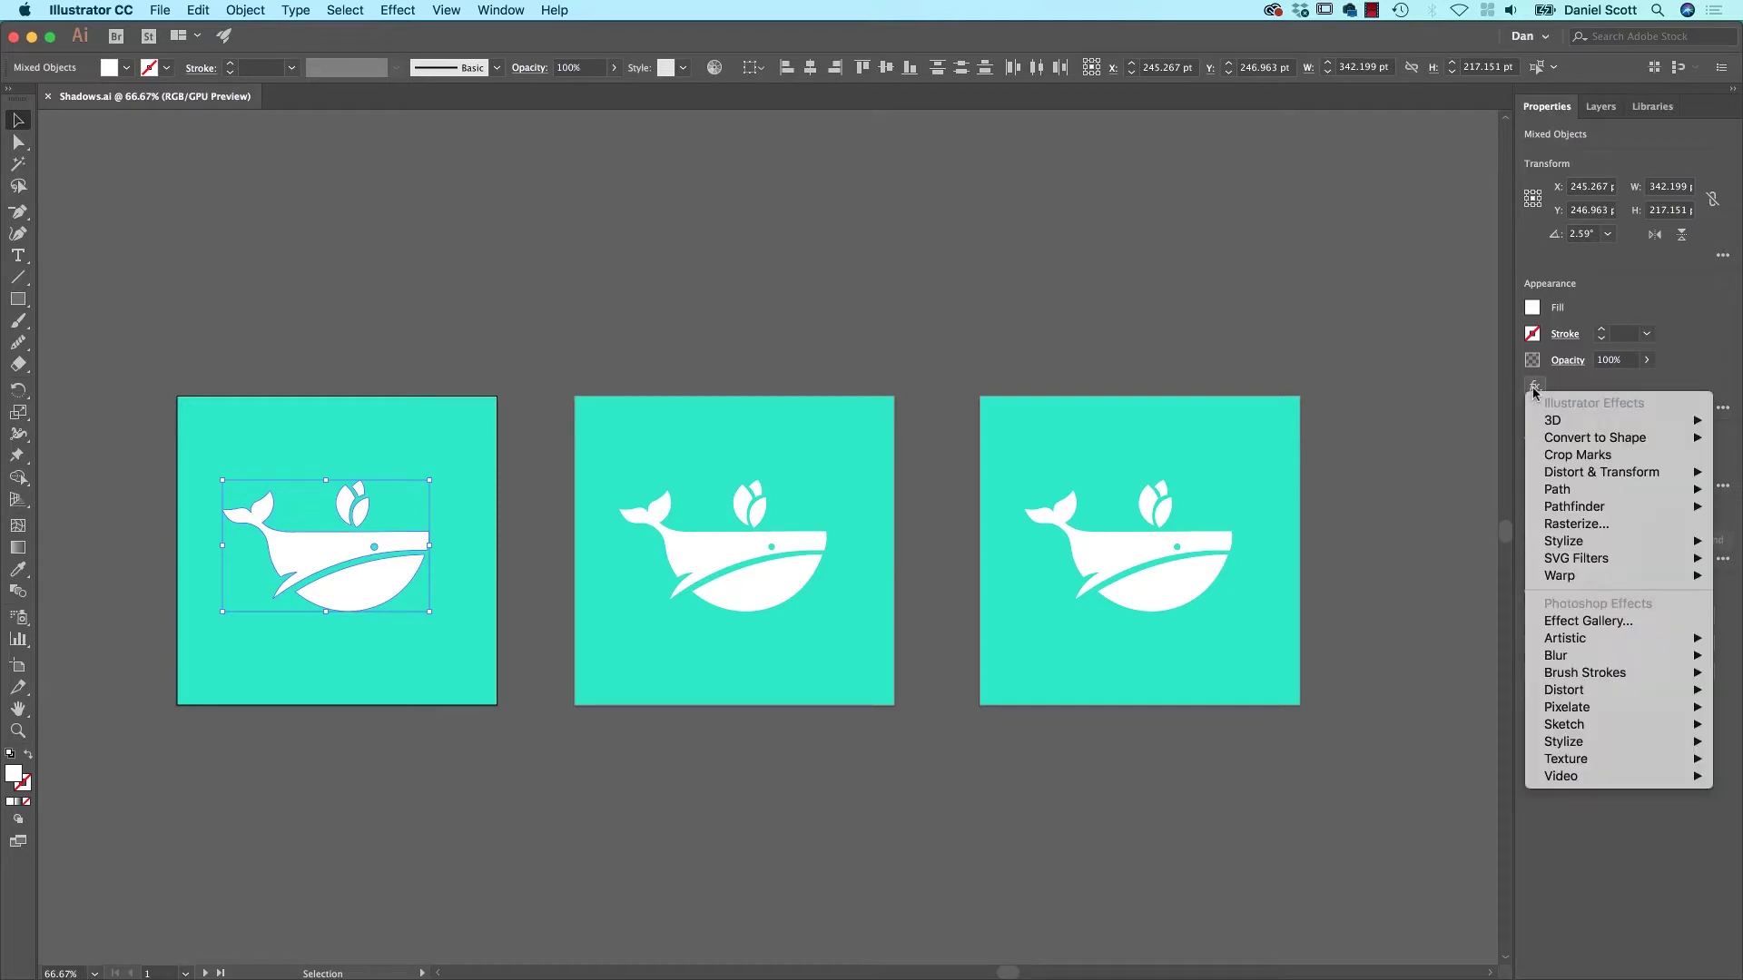
pyautogui.moveTo(1563, 541)
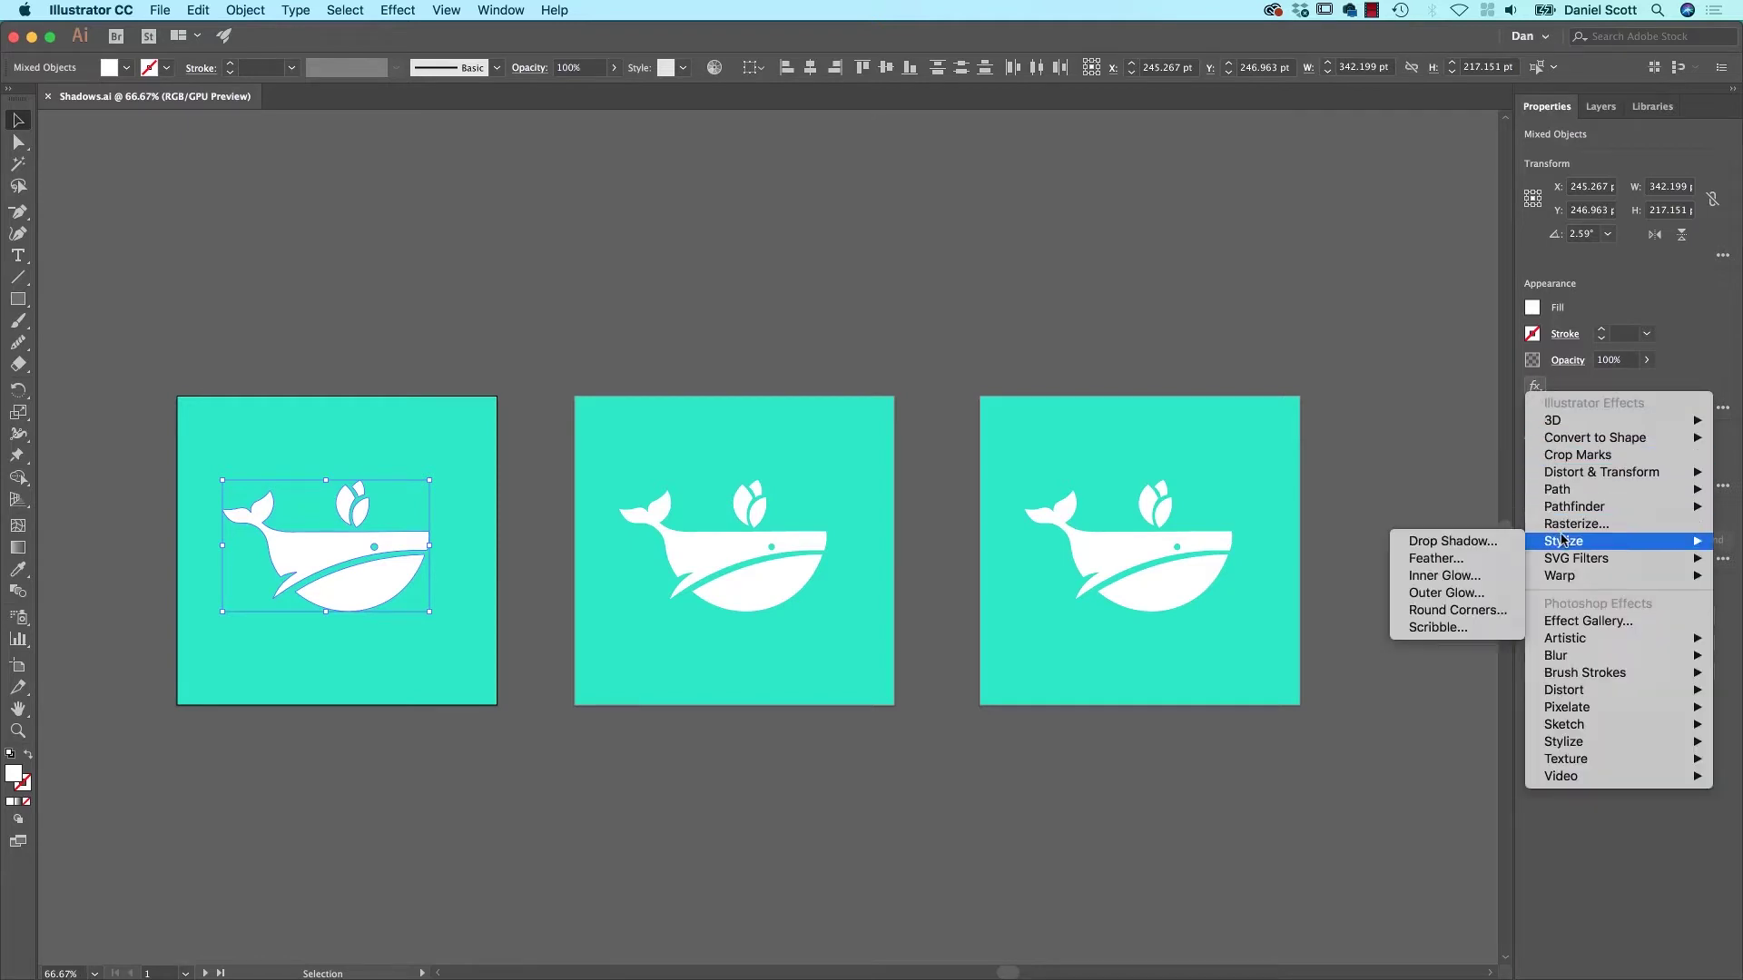
pyautogui.click(1452, 542)
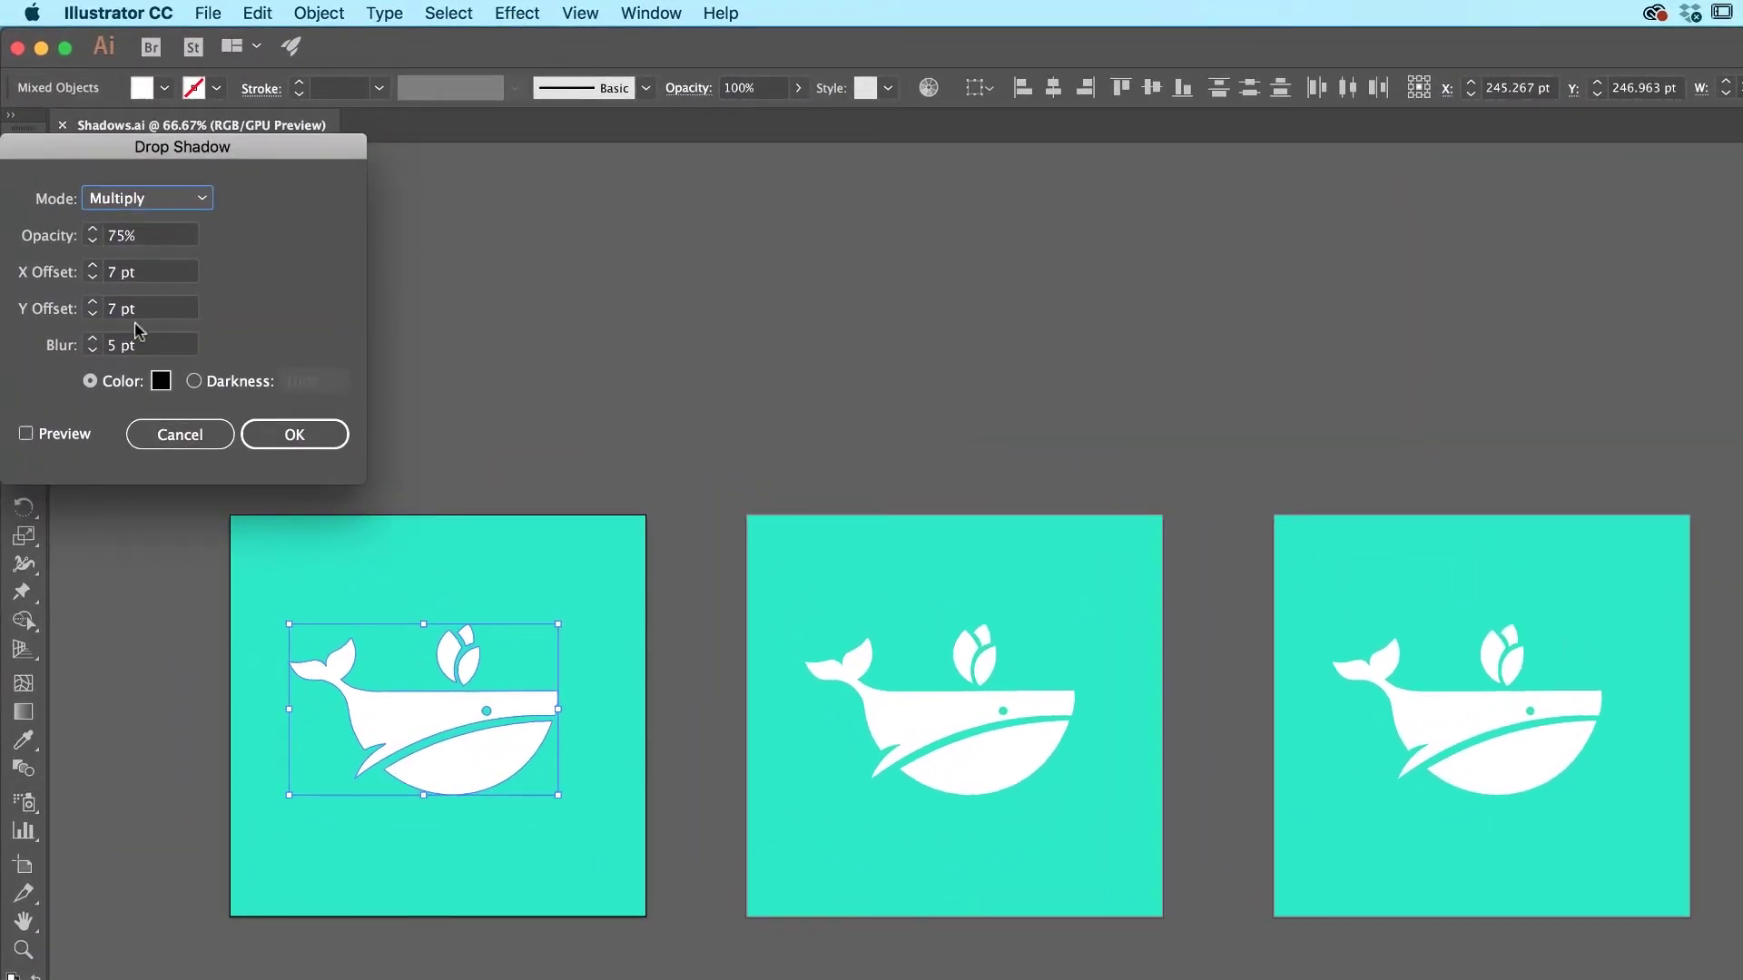
pyautogui.click(73, 436)
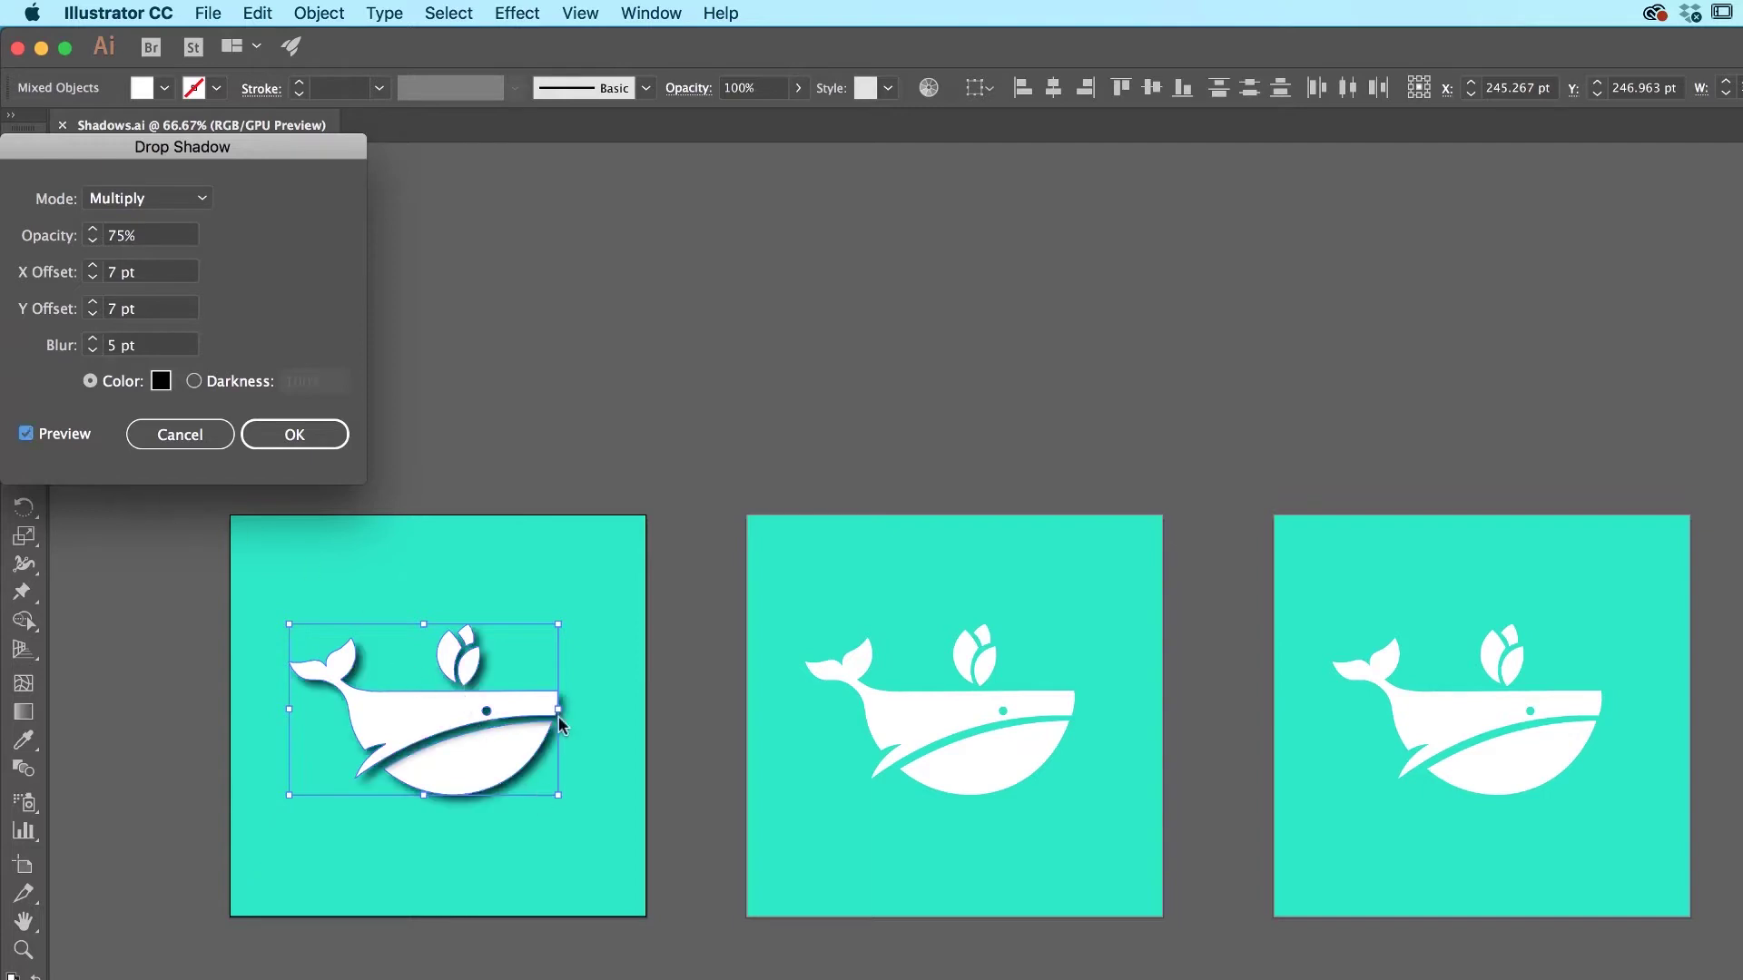
pyautogui.click(147, 271)
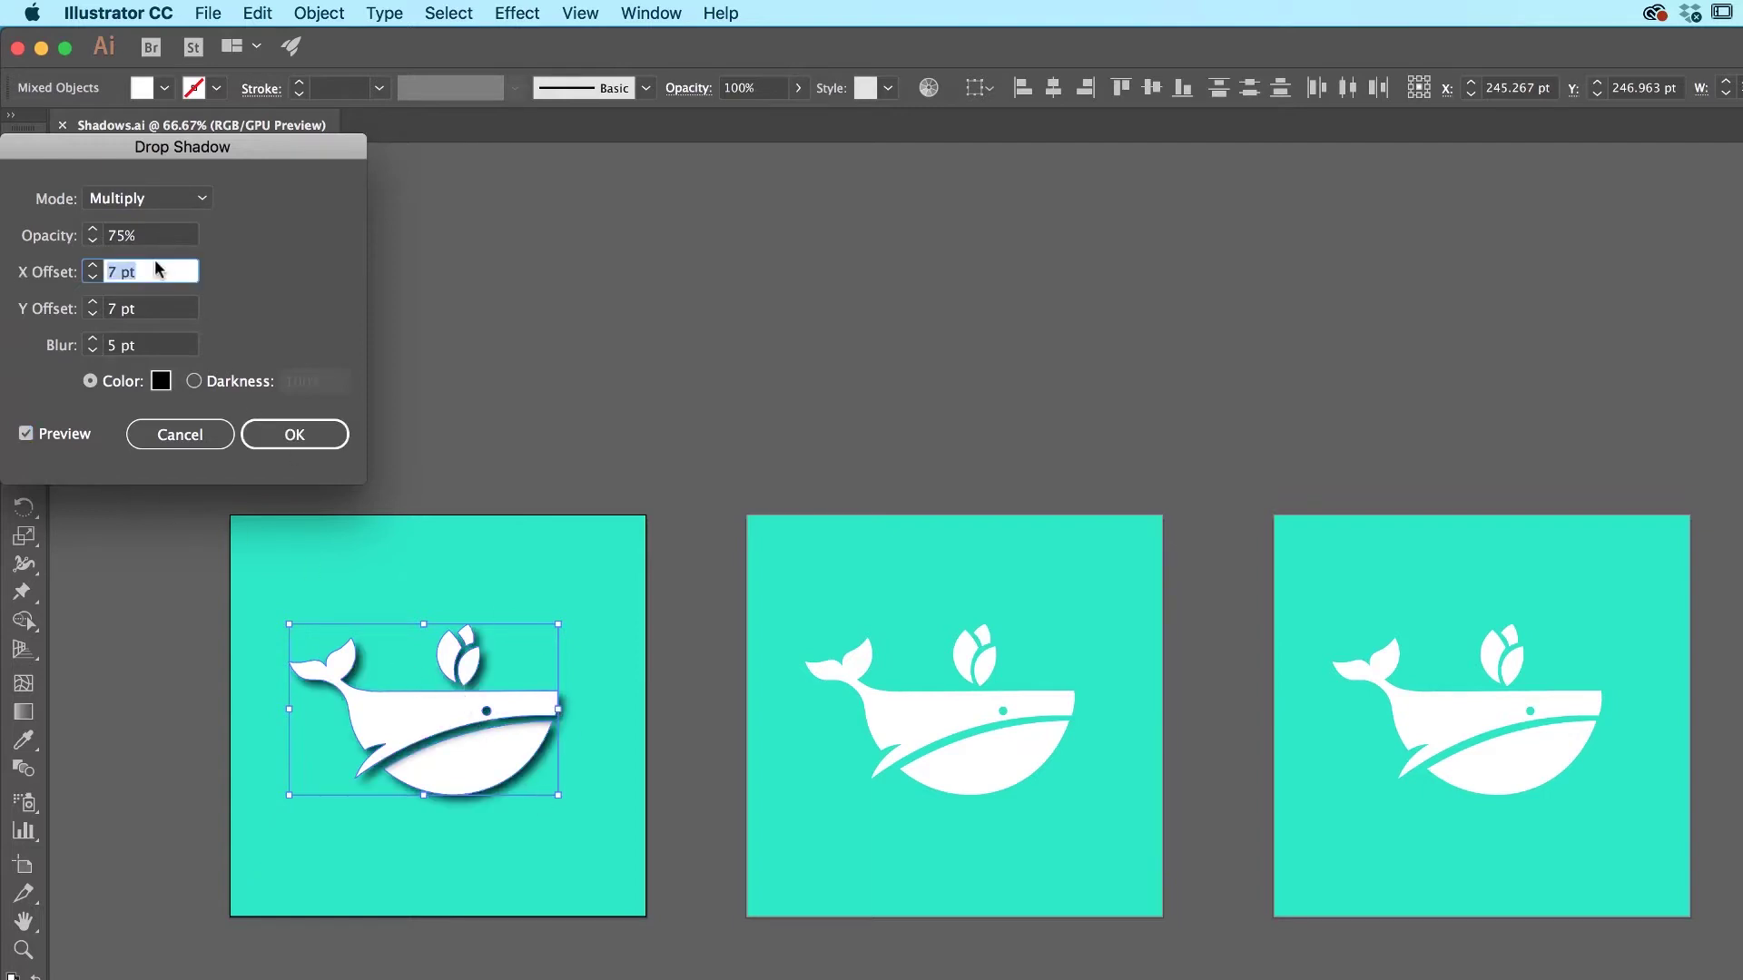
pyautogui.write('1')
pyautogui.press('Tab')
pyautogui.write('1')
pyautogui.press('Tab')
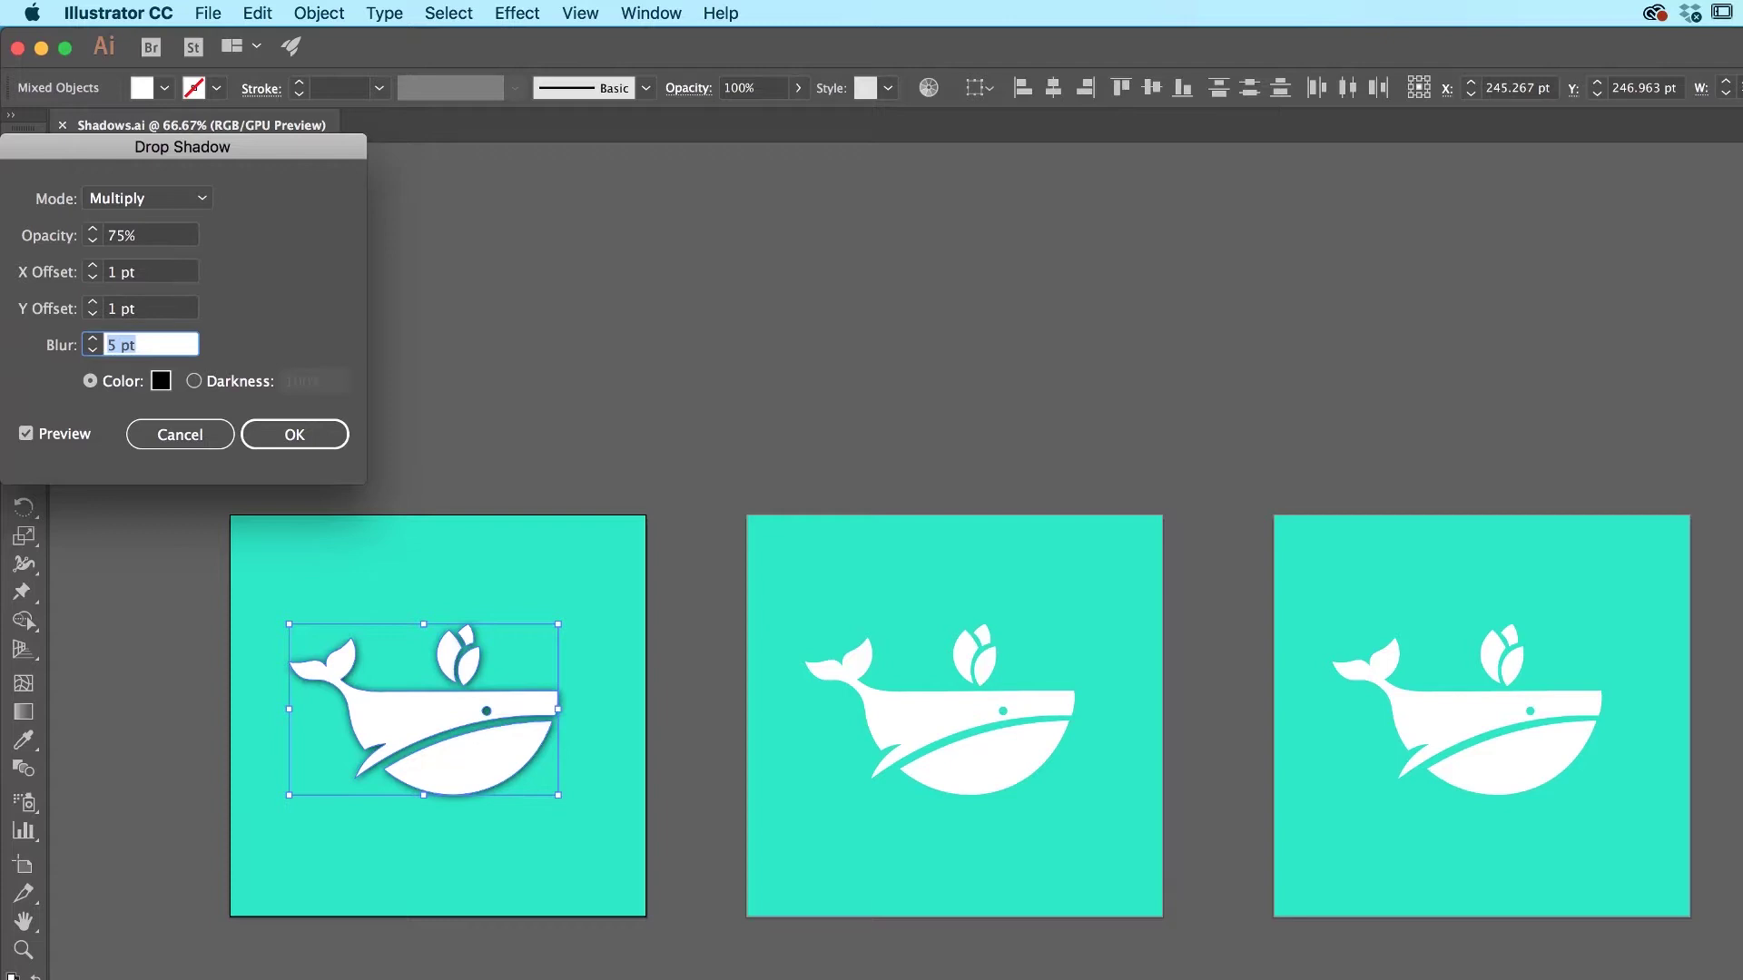
pyautogui.write('1')
pyautogui.press('Tab')
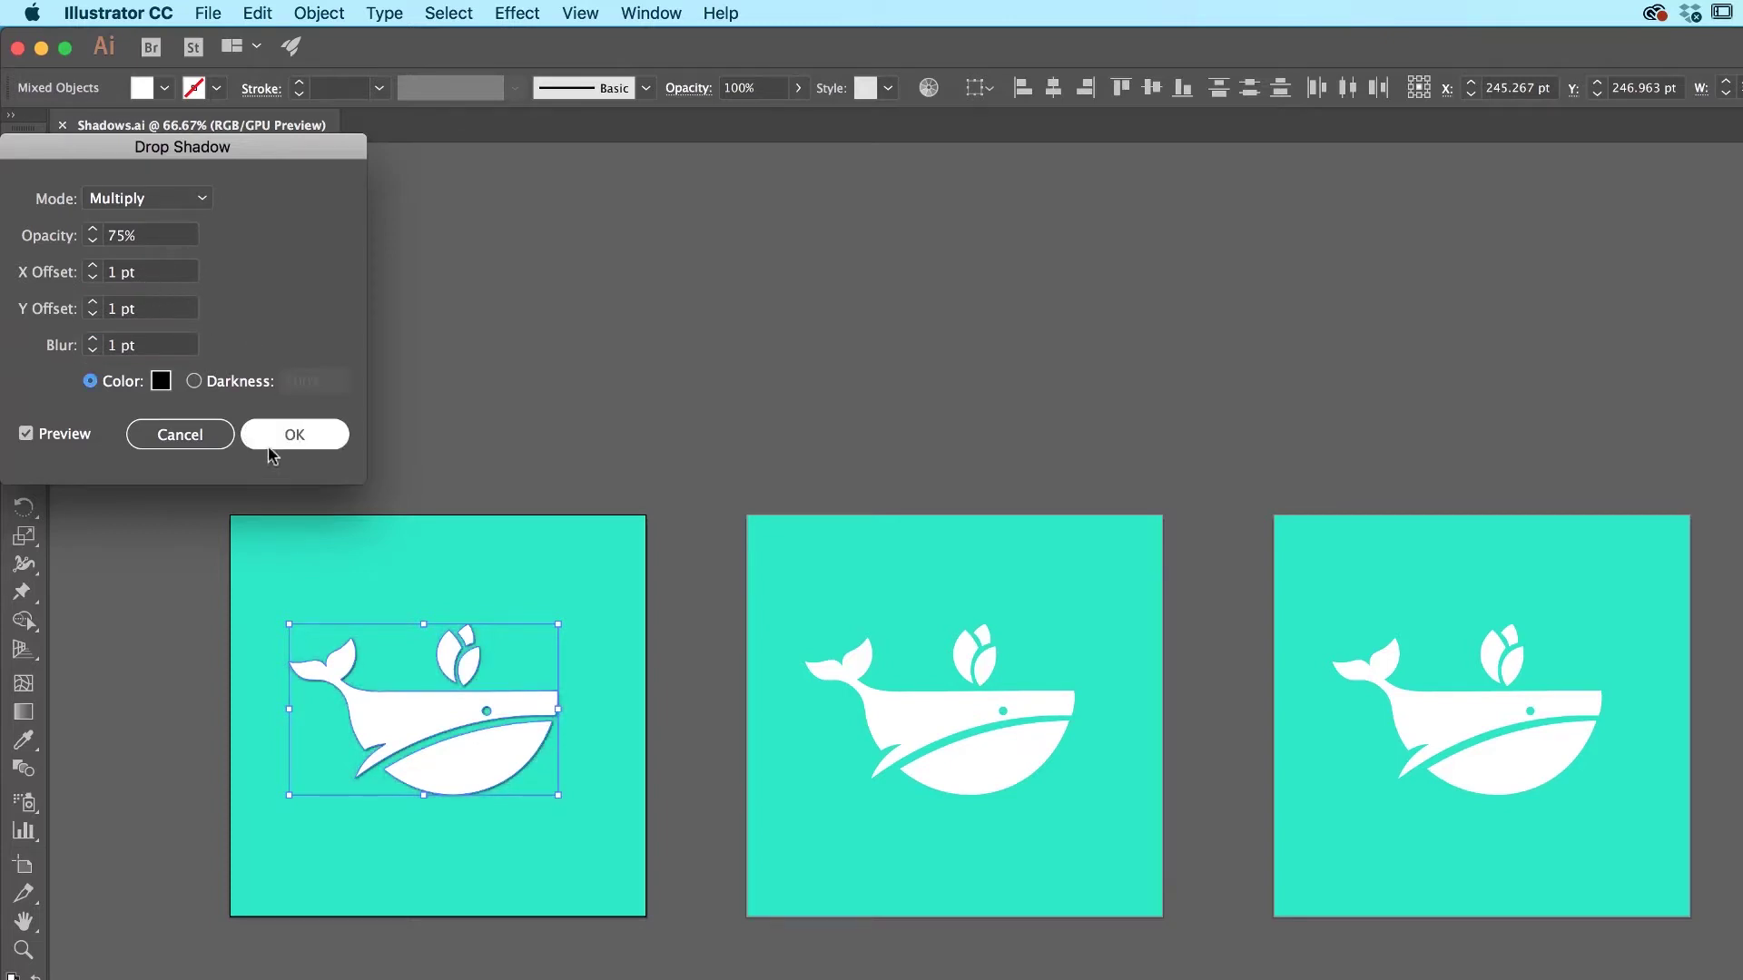
pyautogui.click(290, 440)
pyautogui.click(424, 413)
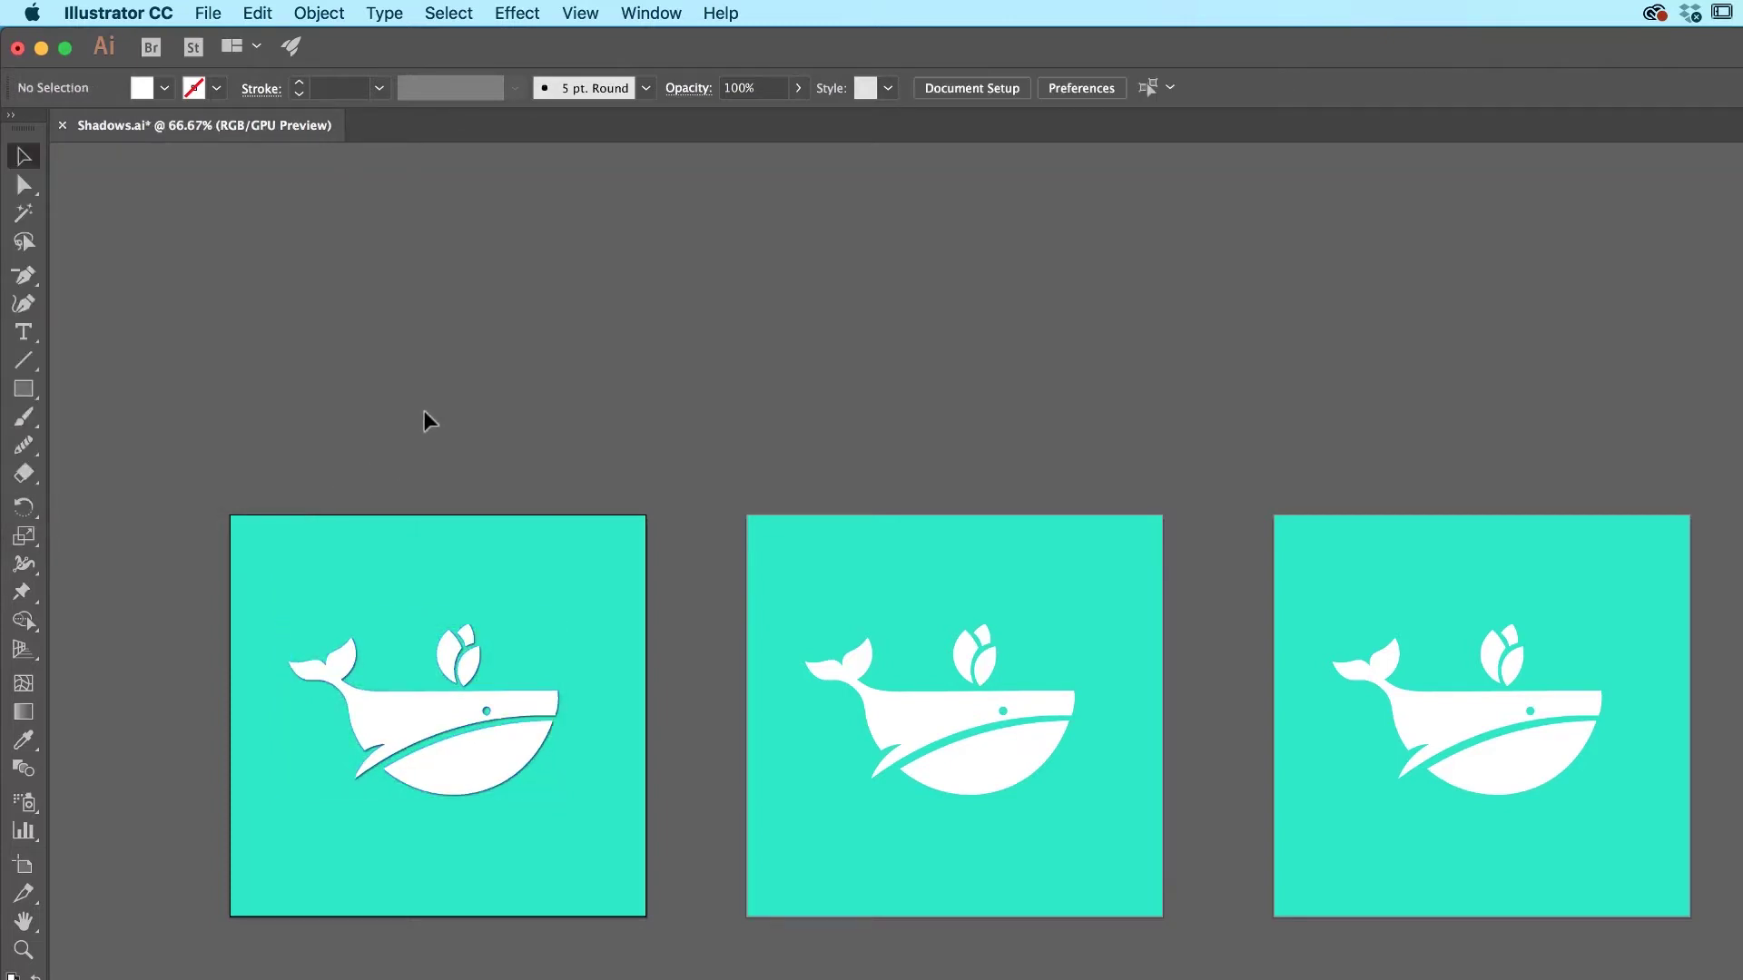
# Place a spare copy of the middle whale below the middle artboard and reselect the original.
pyautogui.click(999, 726)
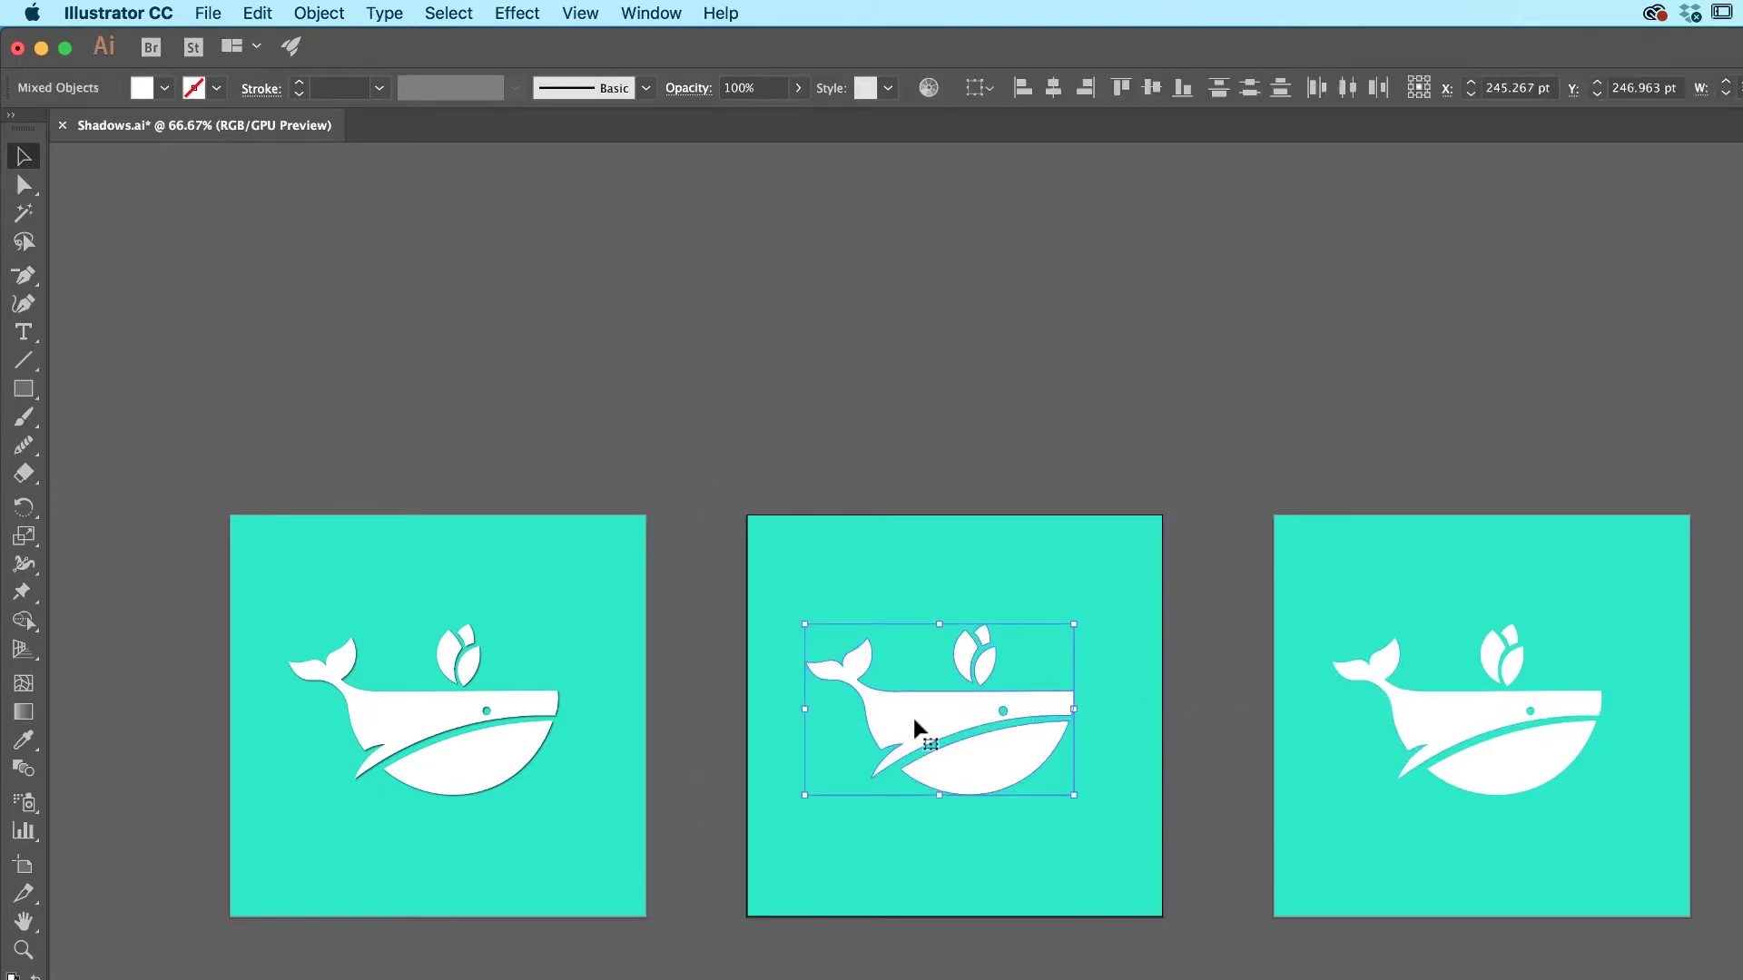
pyautogui.moveTo(728, 635); pyautogui.dragTo(797, 733)
pyautogui.click(847, 614)
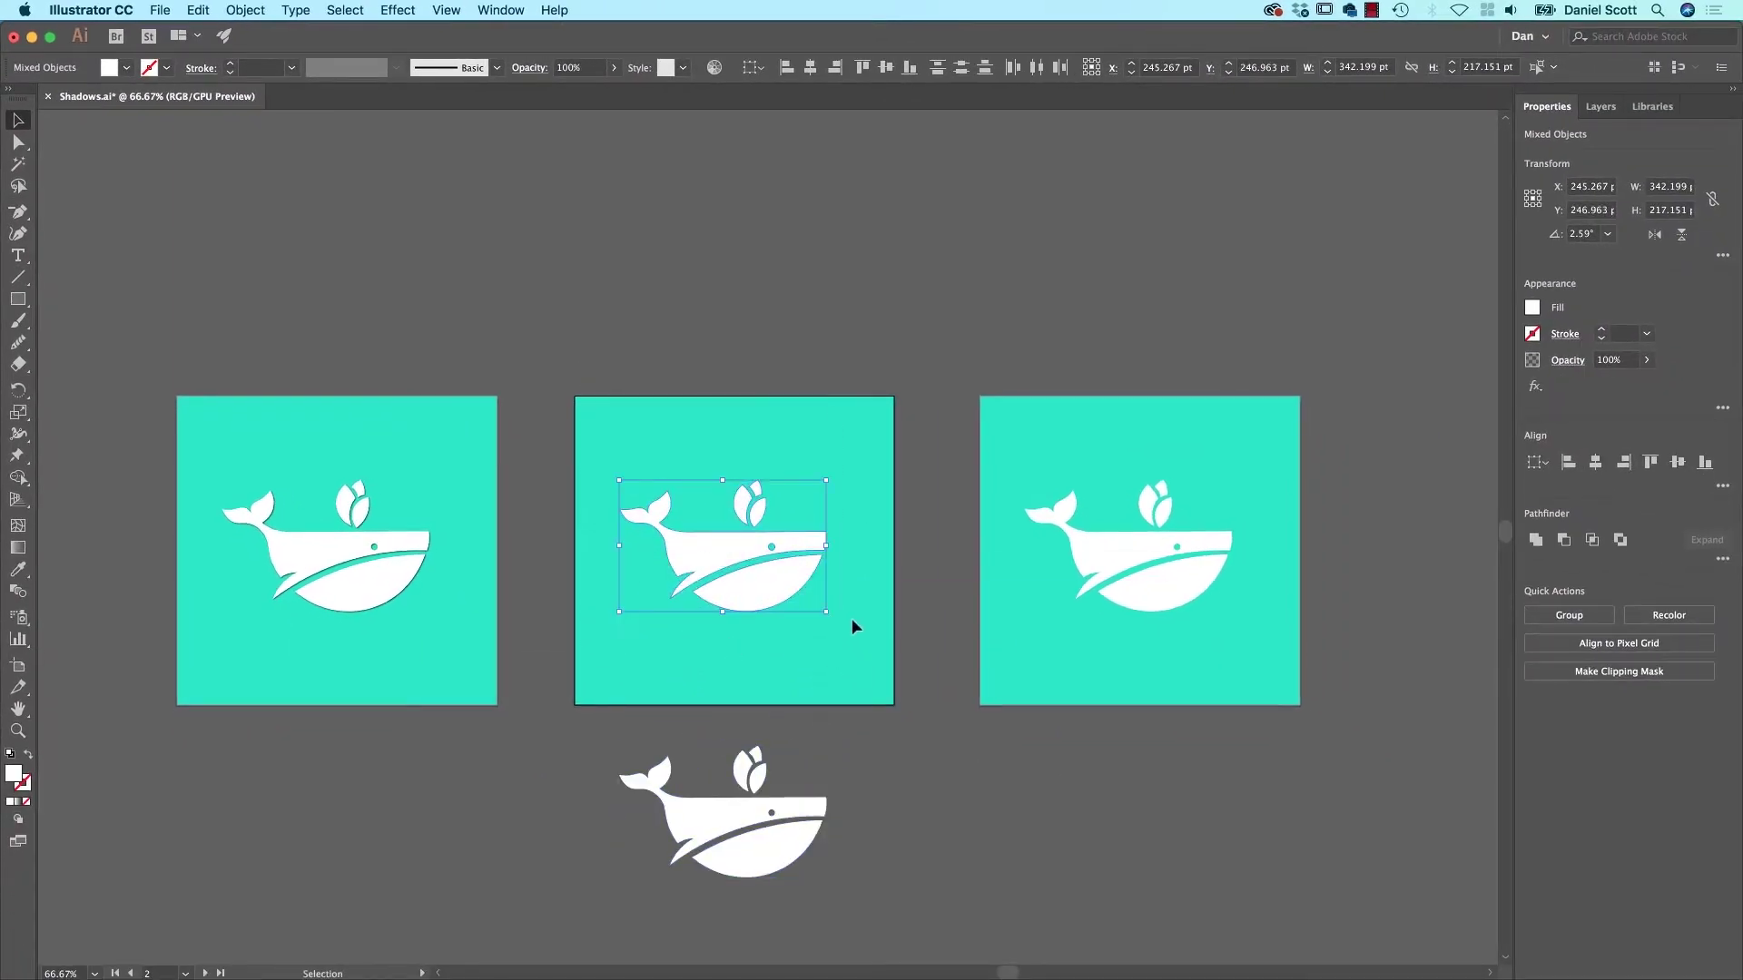
pyautogui.click(1532, 310)
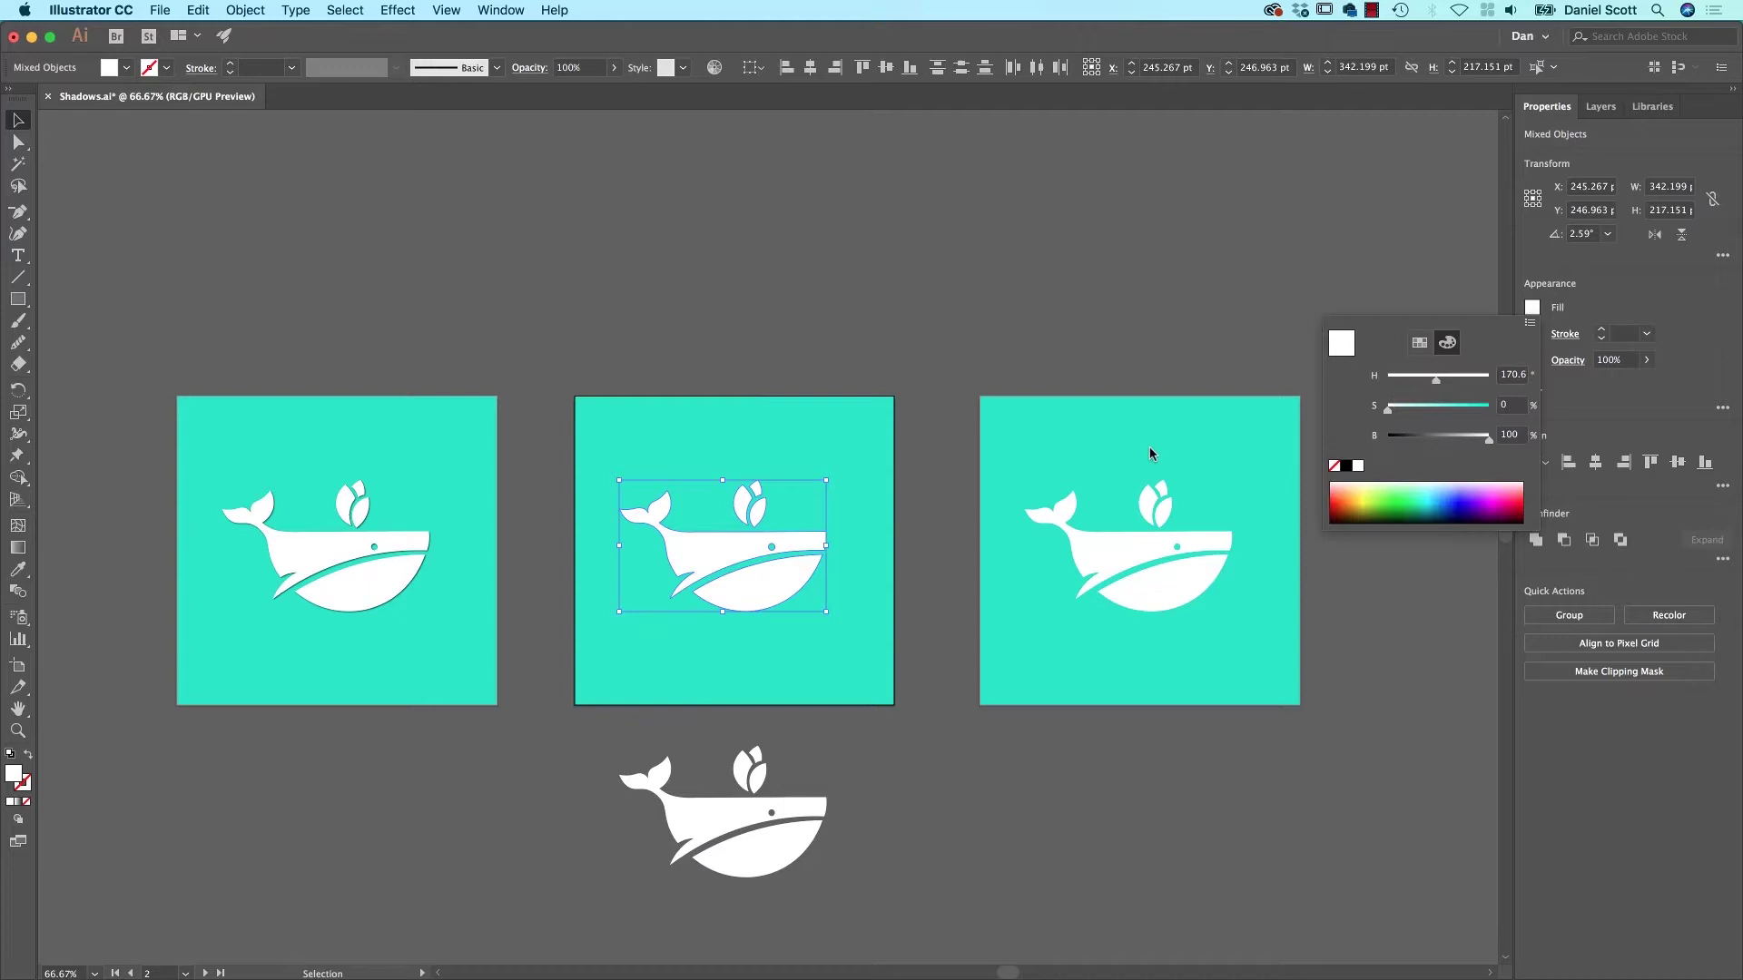
pyautogui.click(1615, 306)
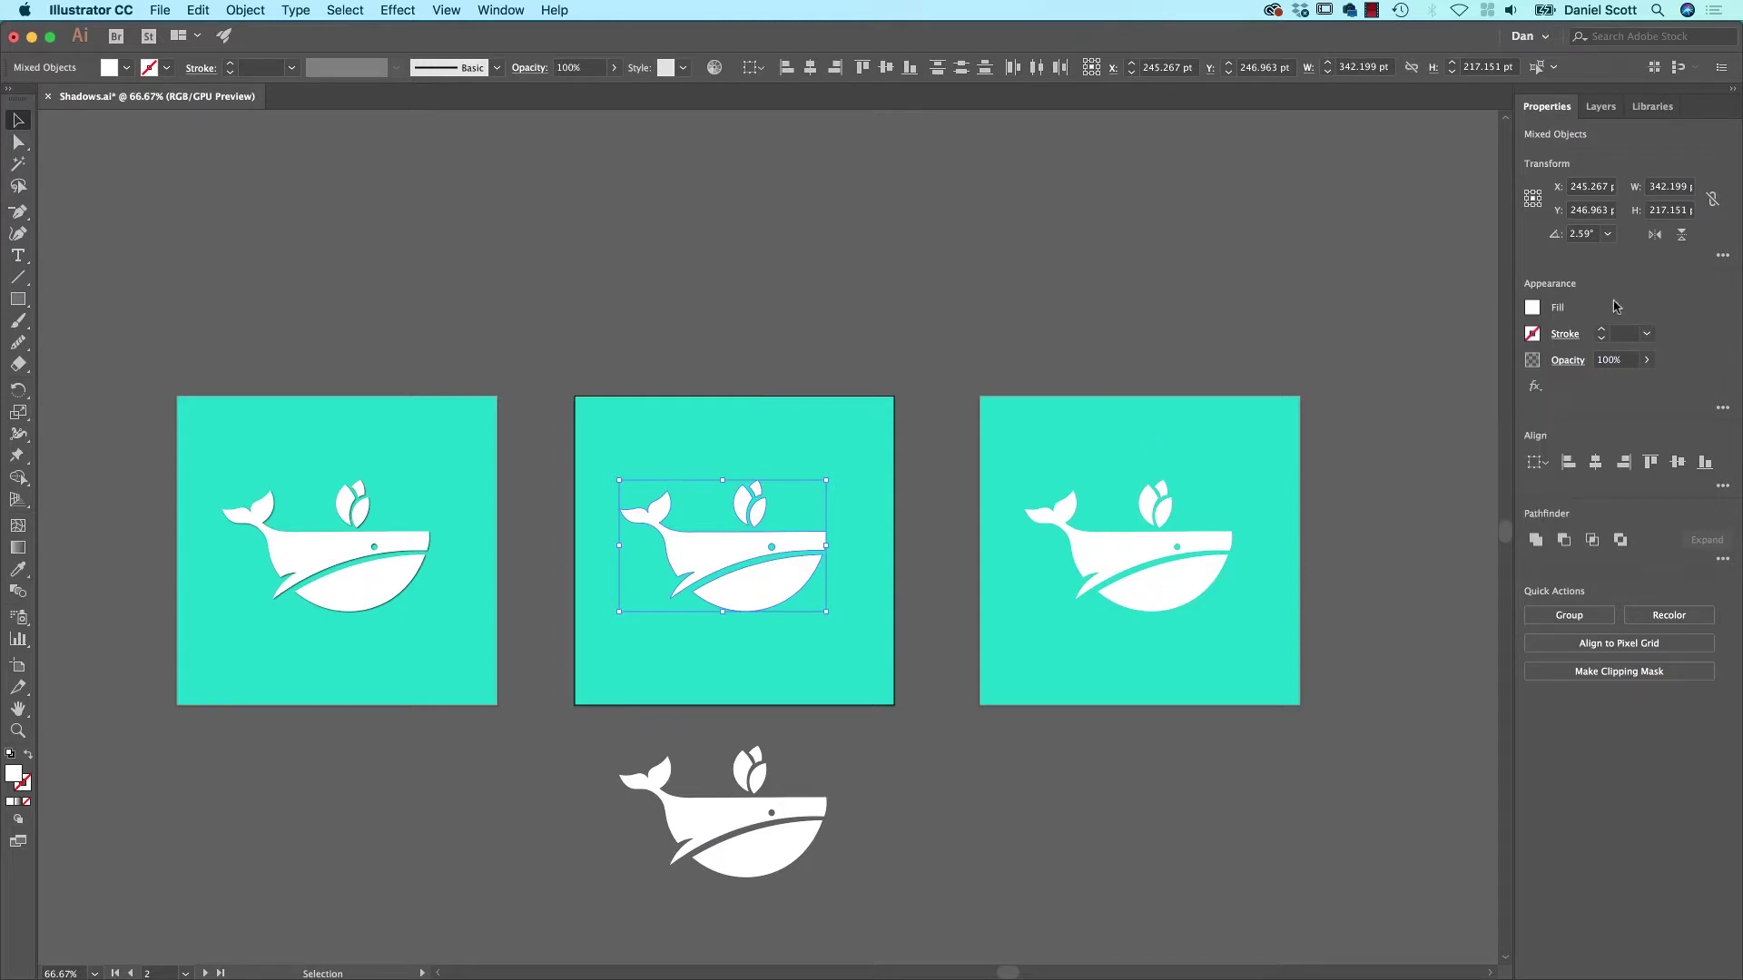
# Fill the middle whale with the sampled teal background, lowered to 80 brightness in HSB.
pyautogui.click(18, 570)
pyautogui.click(759, 423)
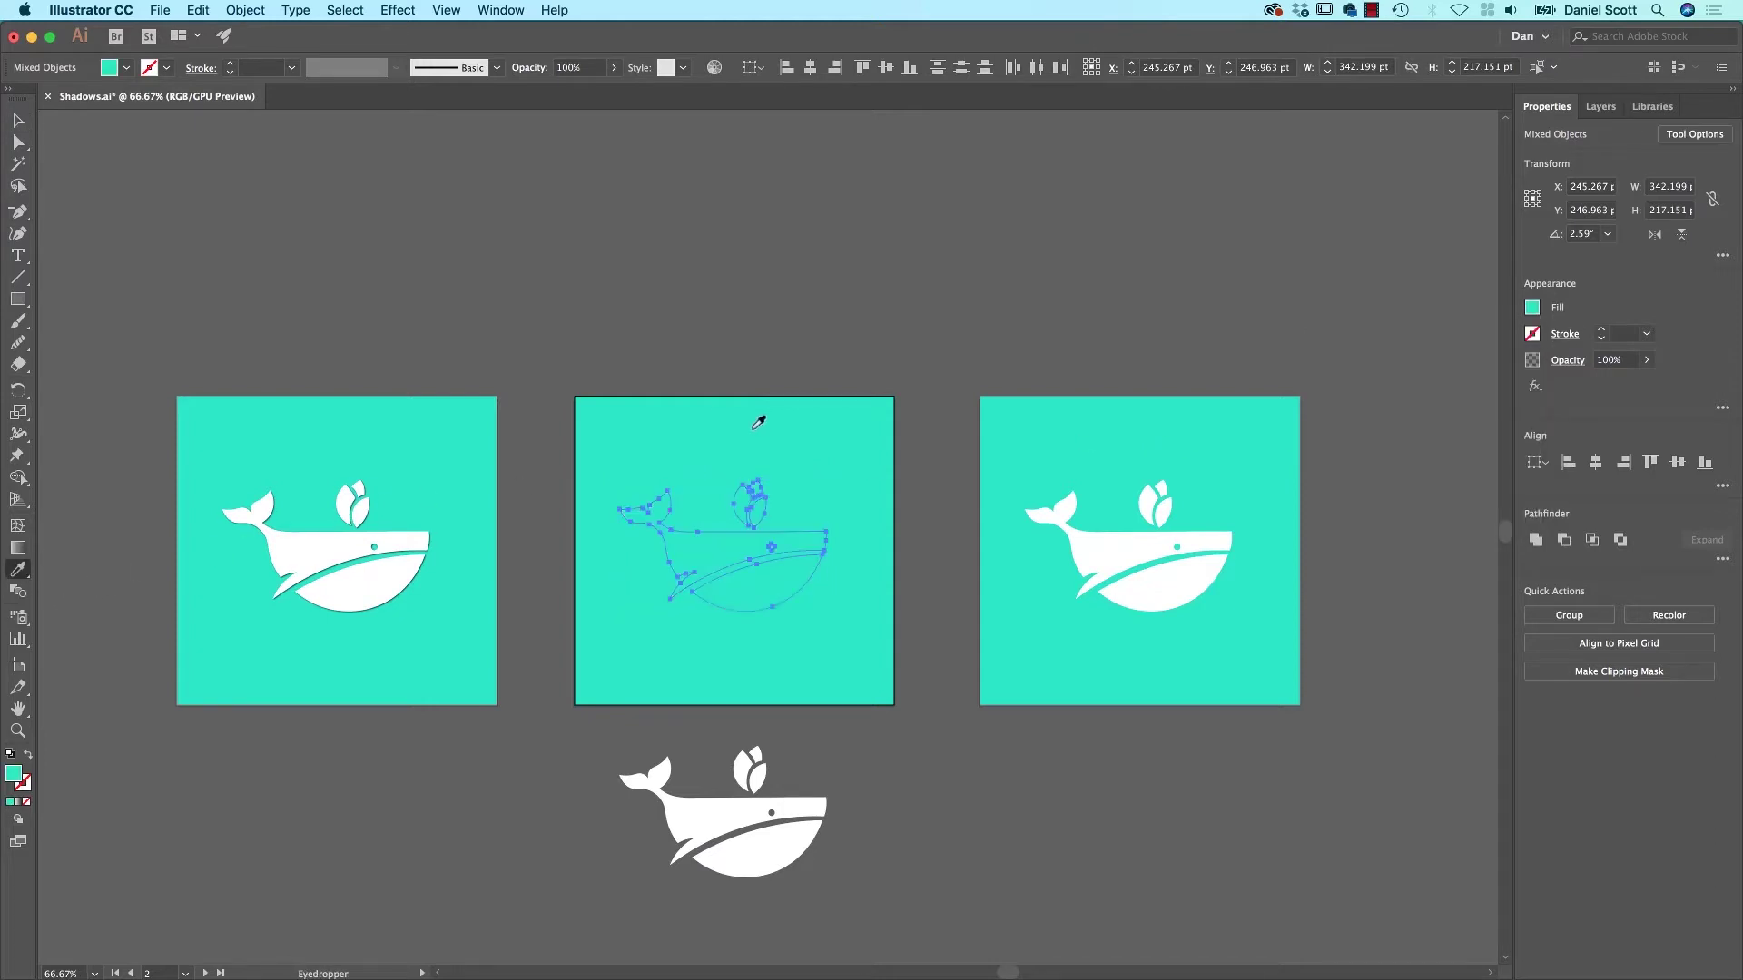
pyautogui.click(1533, 310)
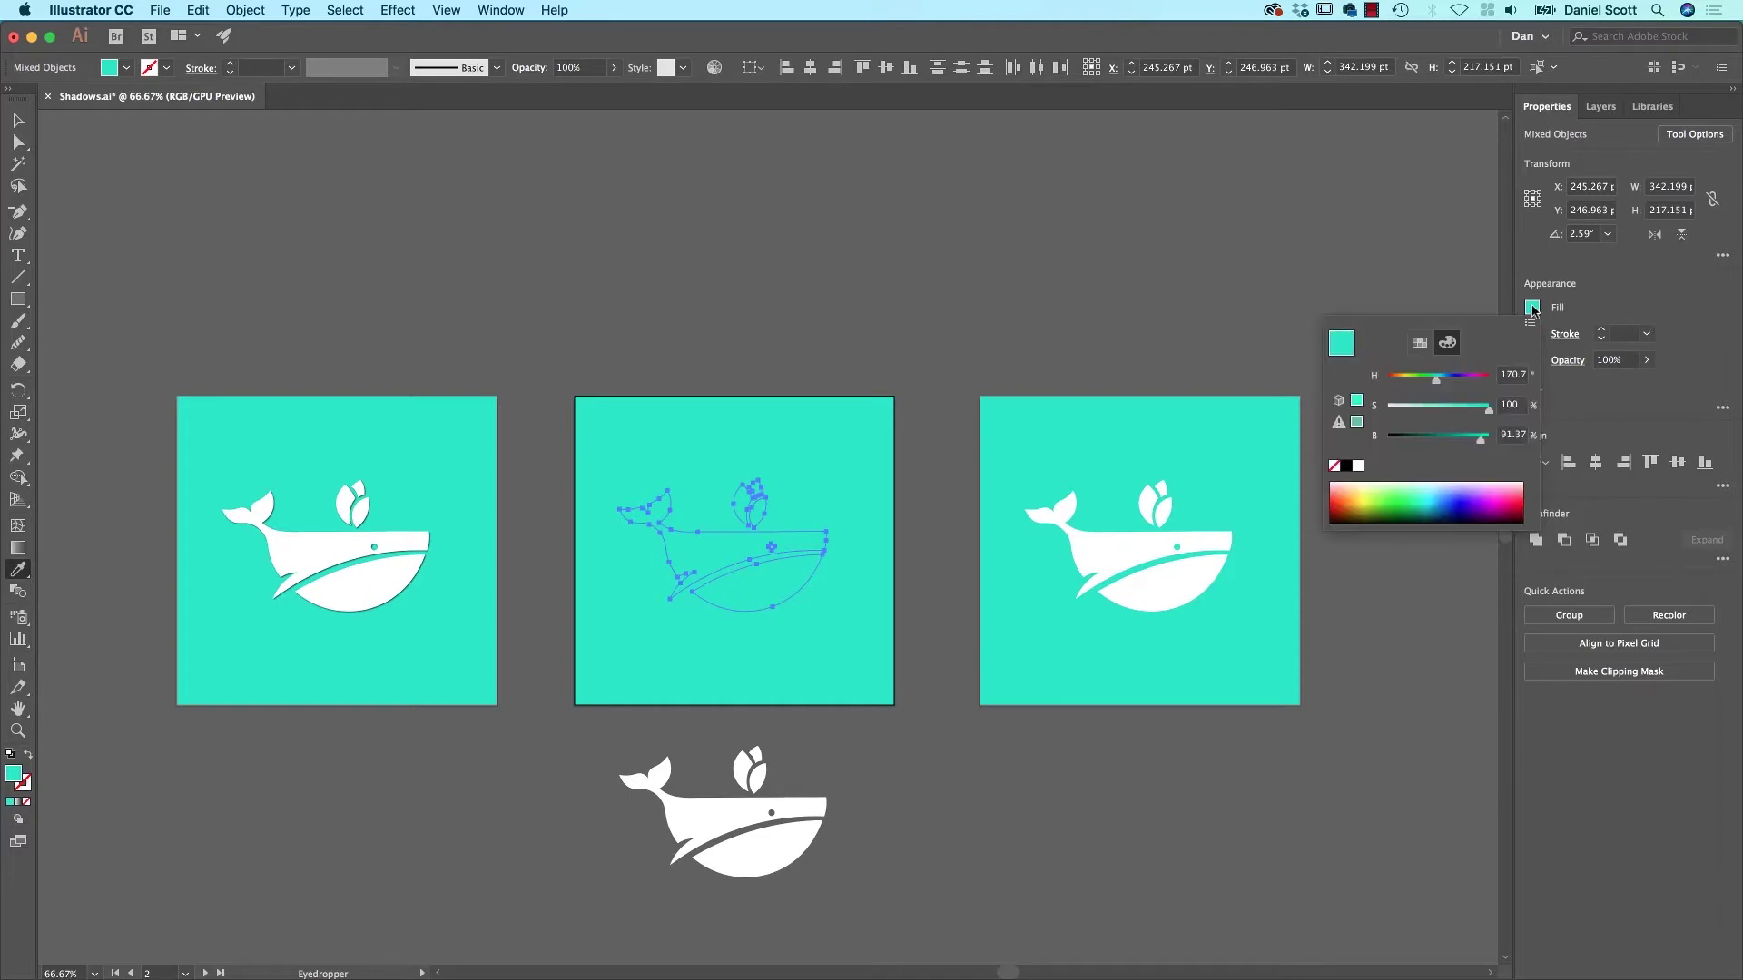
pyautogui.click(1530, 323)
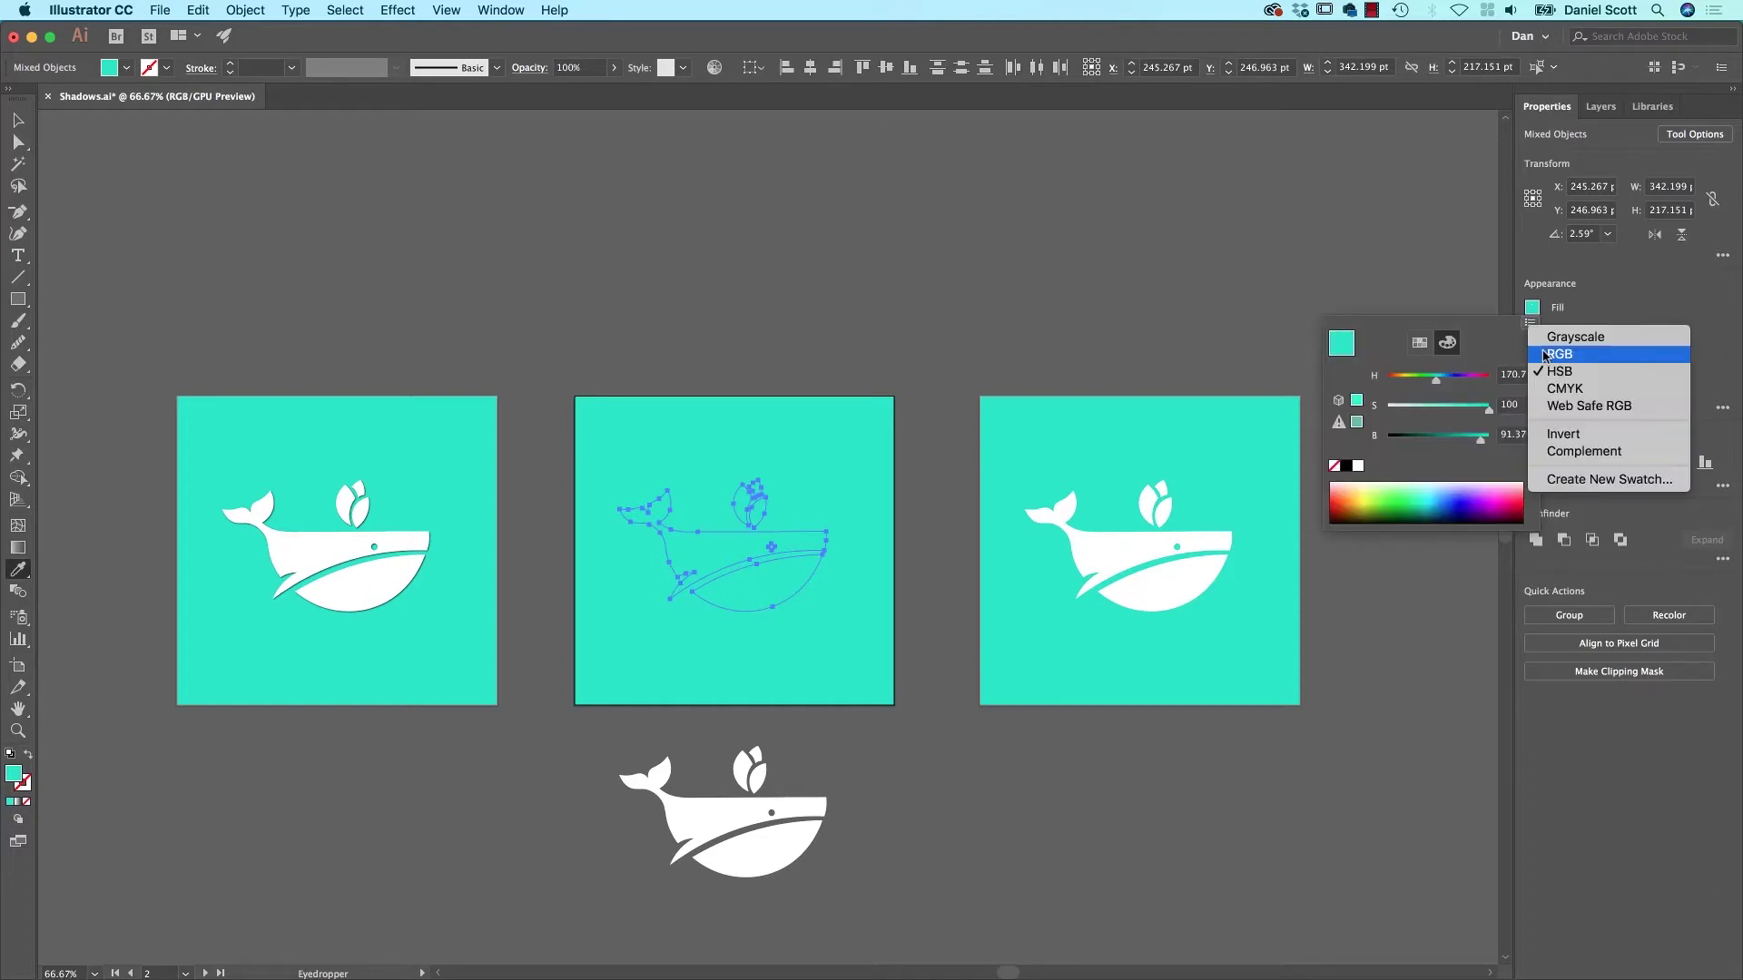
pyautogui.click(1569, 374)
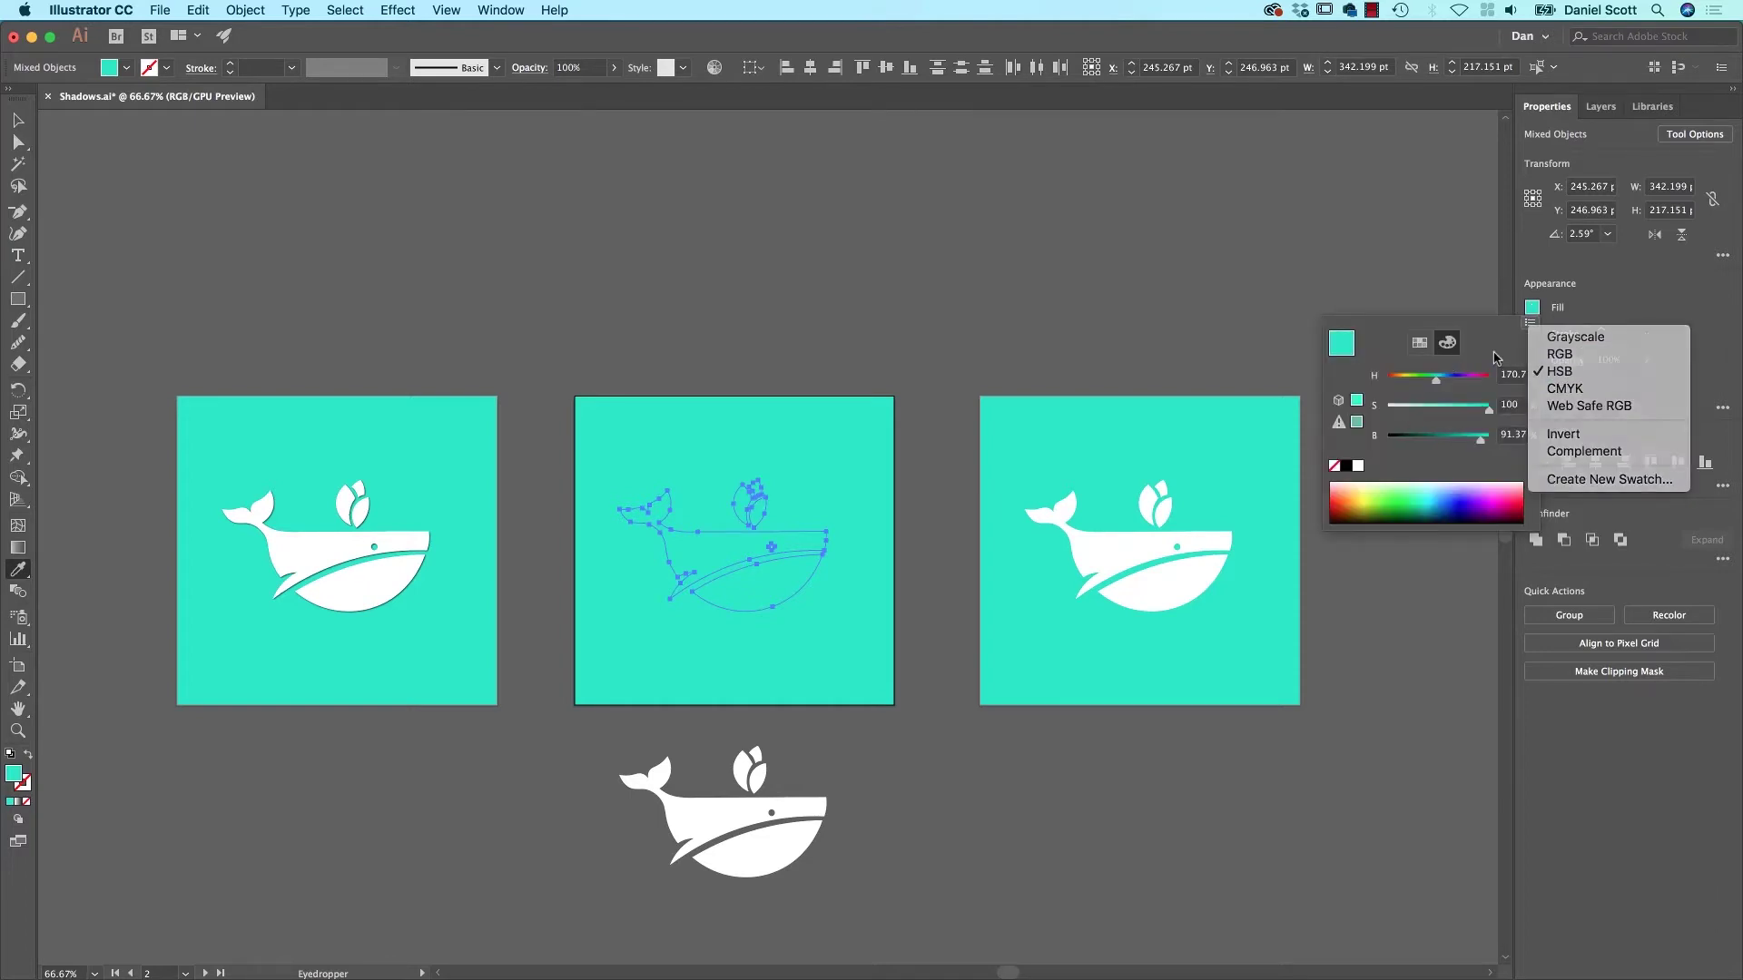
pyautogui.moveTo(1481, 445); pyautogui.dragTo(1468, 444)
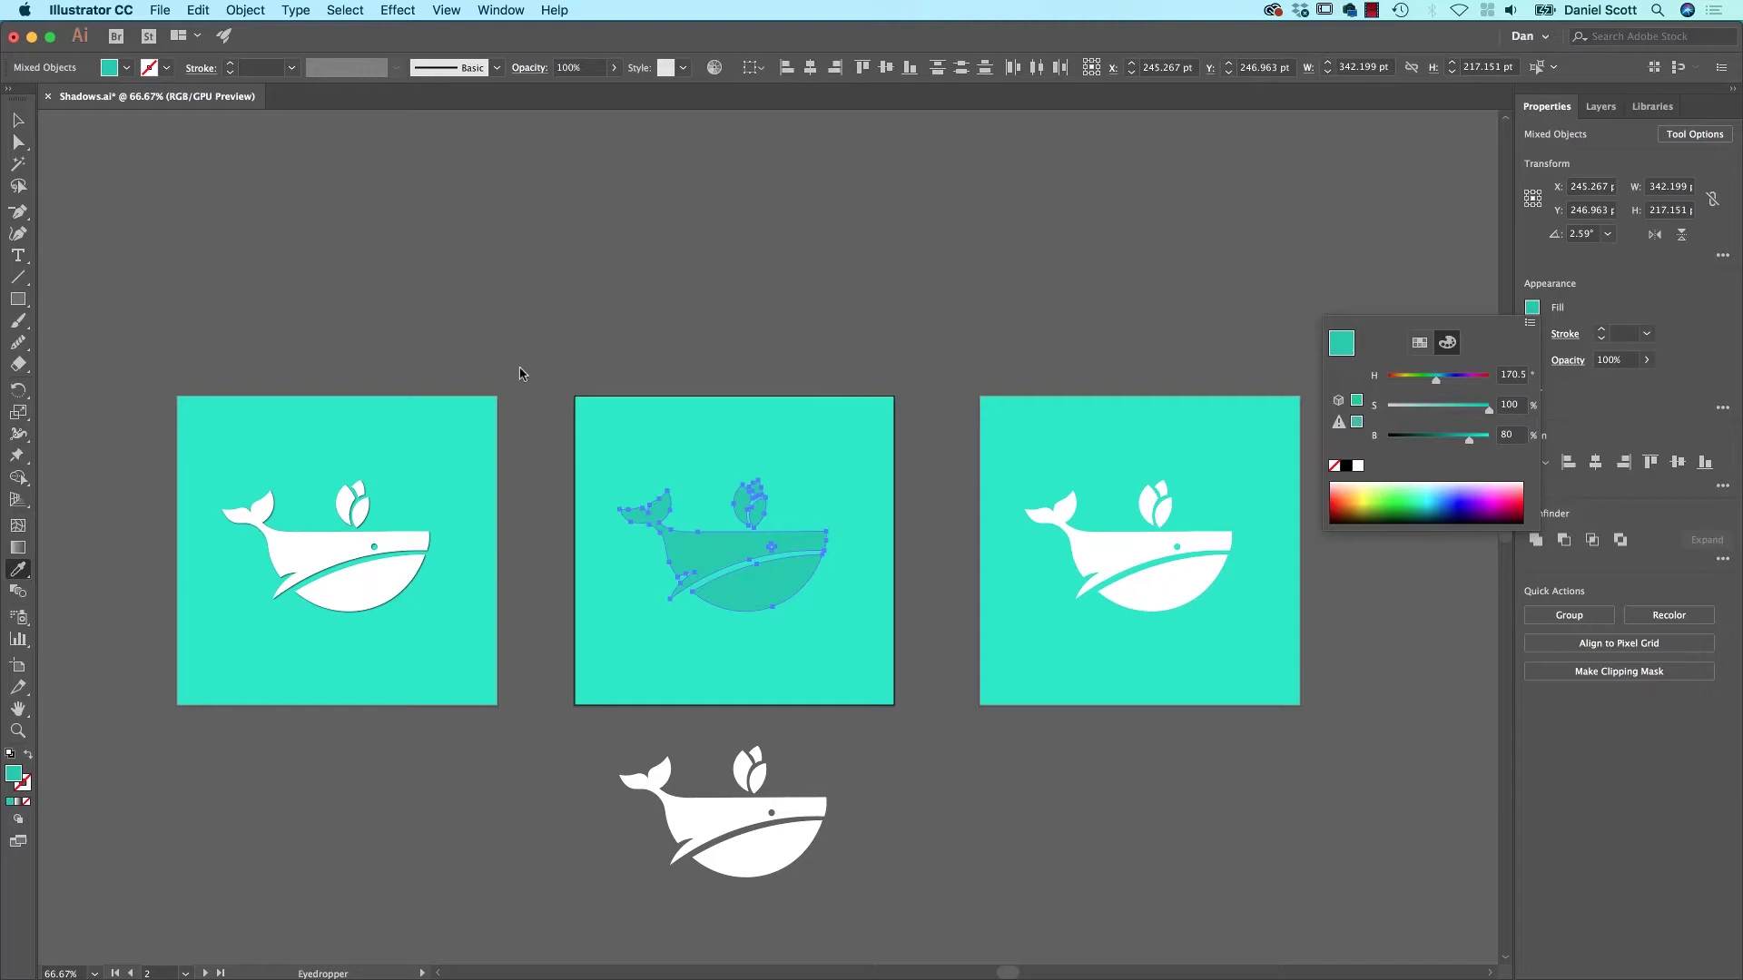
# Copy the teal whale with Transform Each moved 1 pt right and down, then view it zoomed in Outline mode.
pyautogui.click(245, 9)
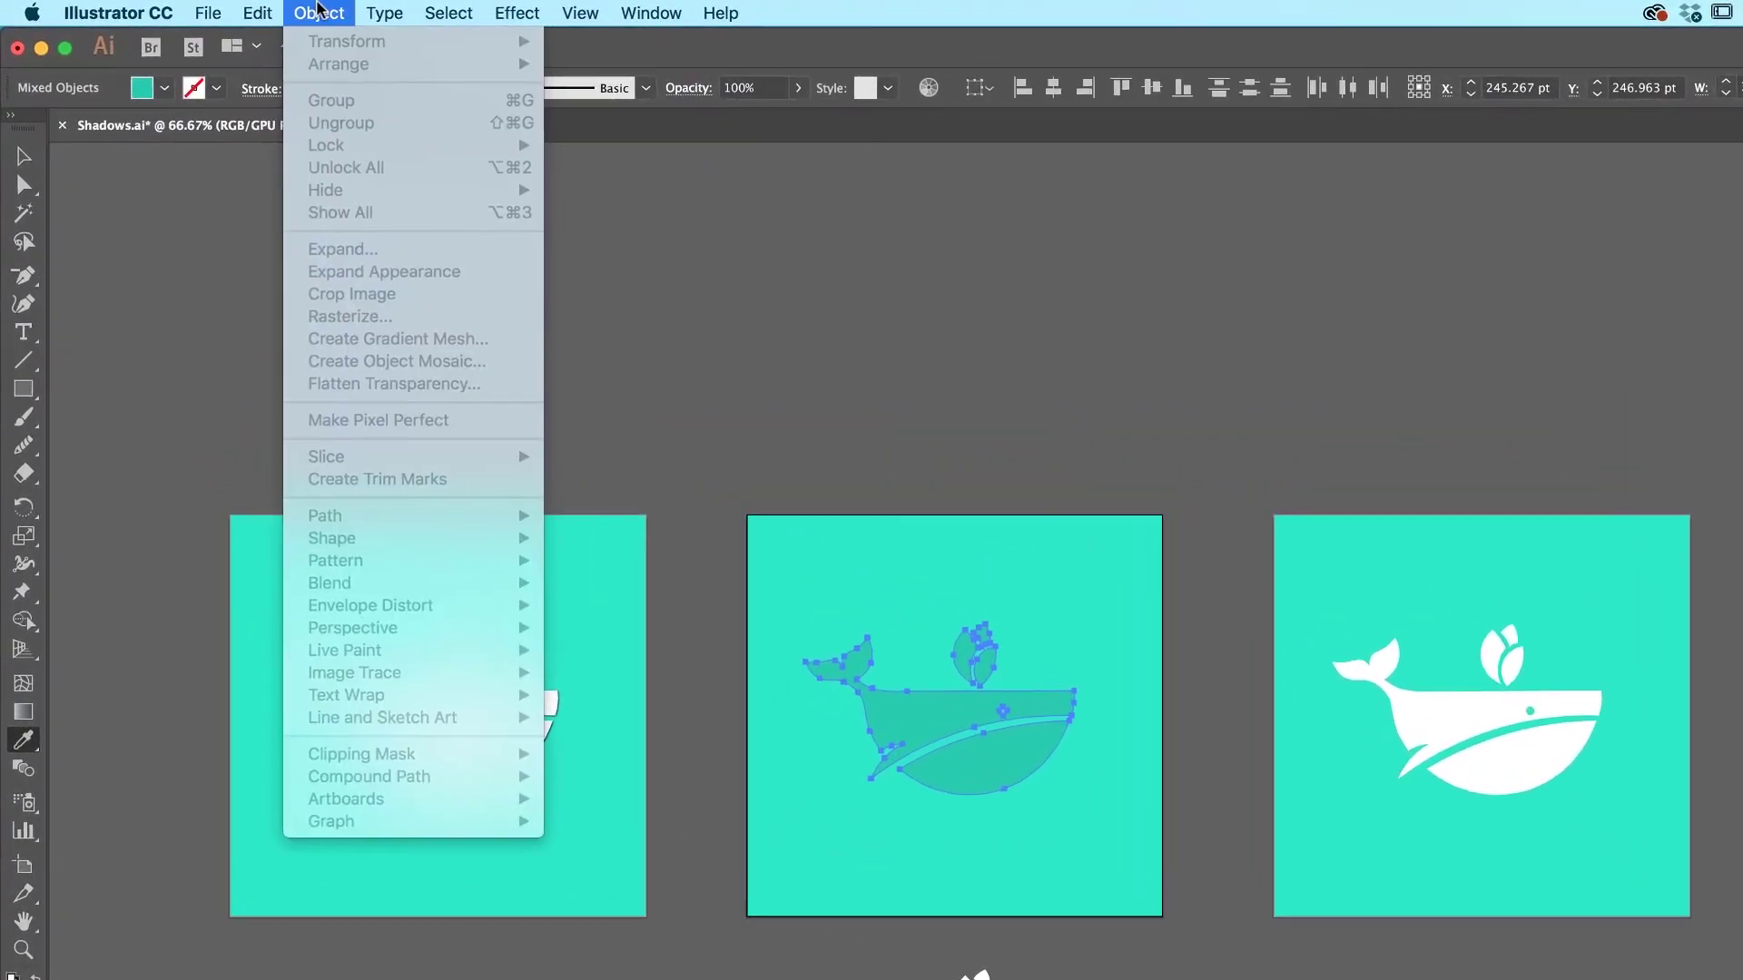
pyautogui.click(244, 8)
pyautogui.click(318, 11)
pyautogui.moveTo(345, 41)
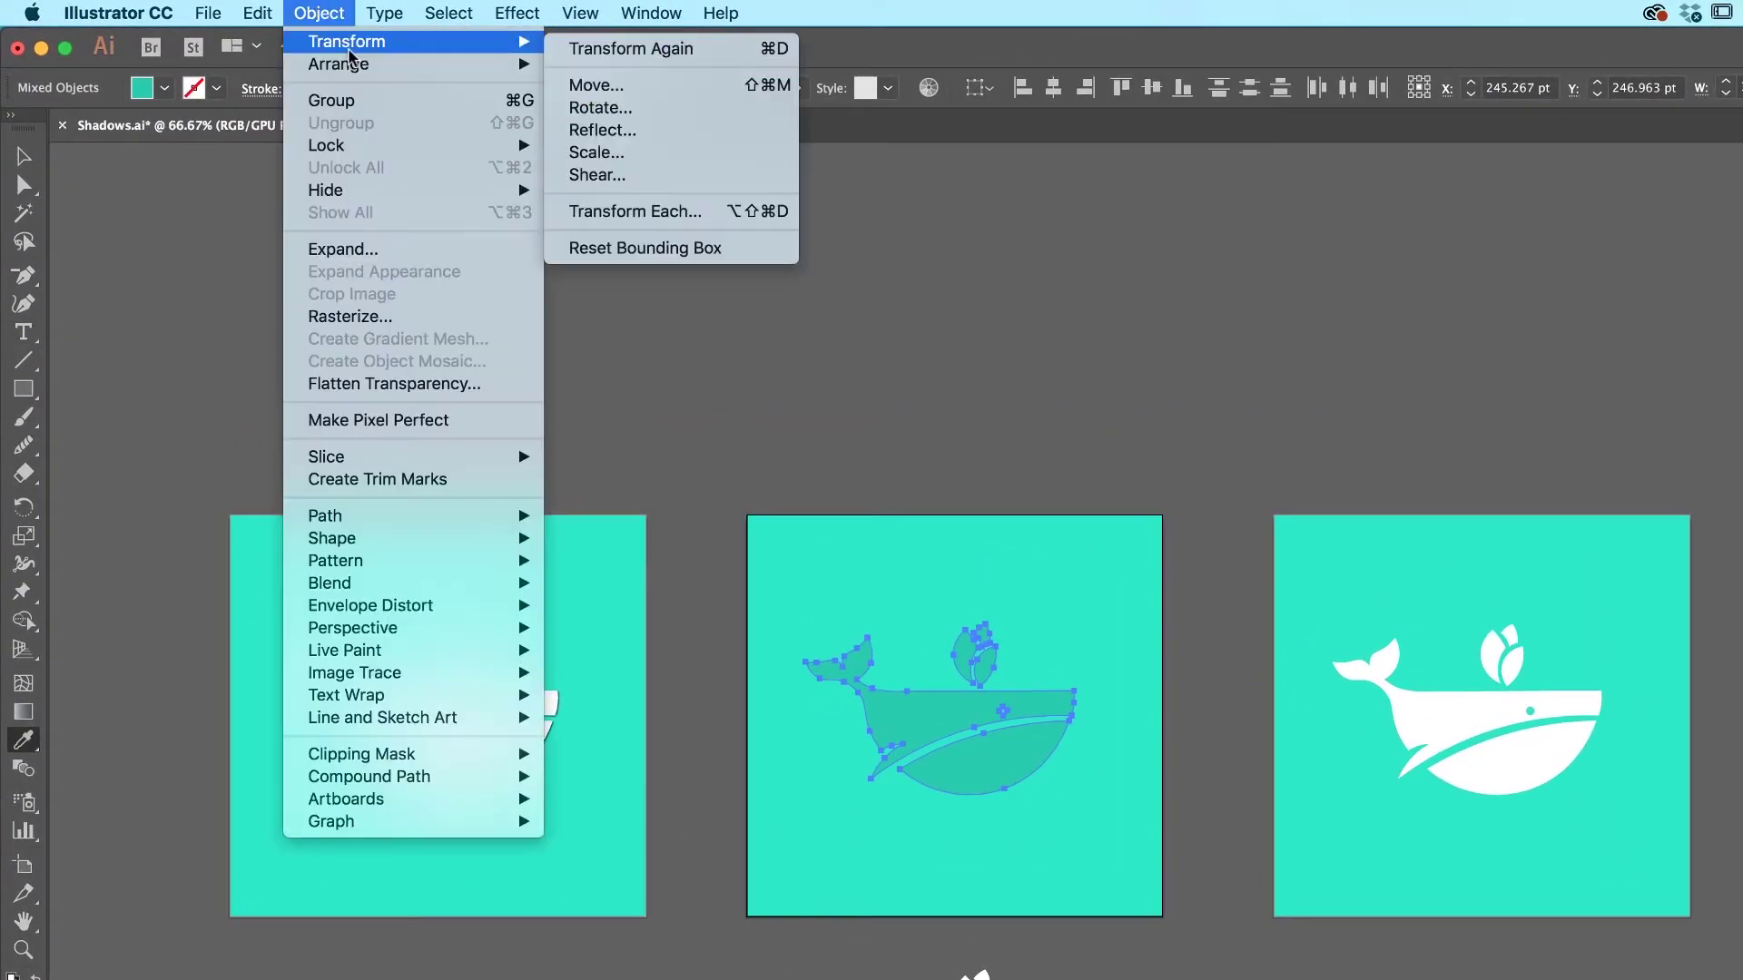
pyautogui.click(709, 214)
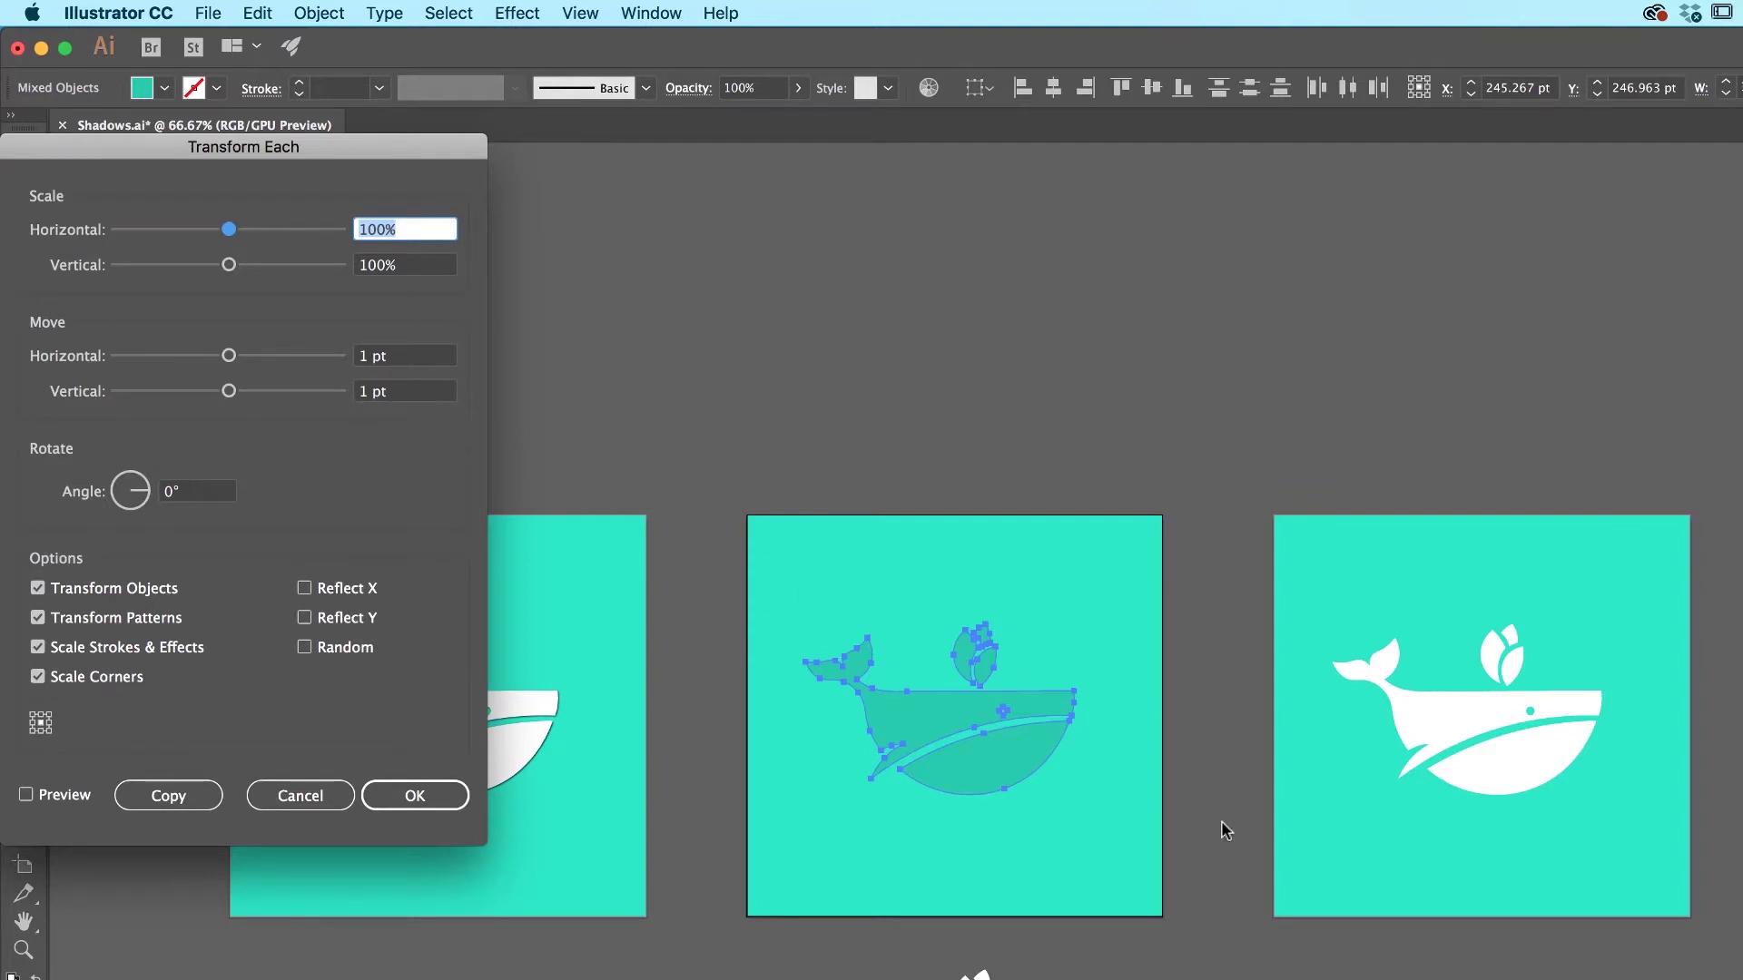
pyautogui.click(186, 801)
pyautogui.press('super+equal')
pyautogui.press('super+equal')
pyautogui.press('super+equal')
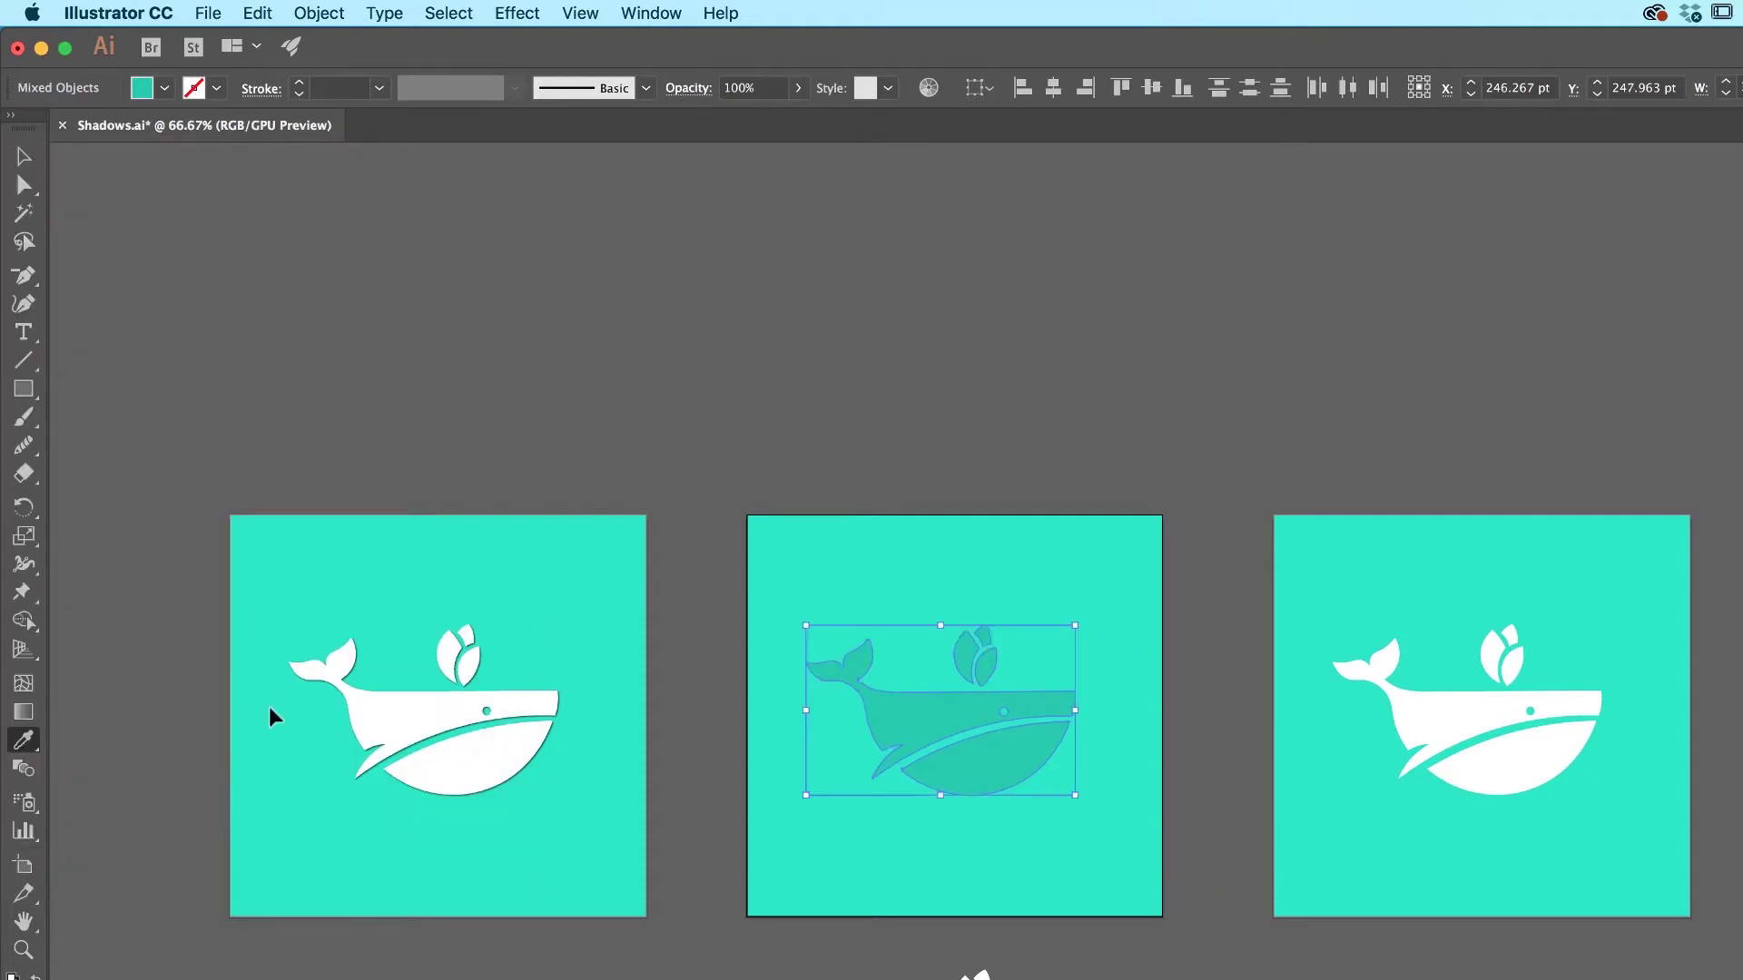
pyautogui.press('super+y')
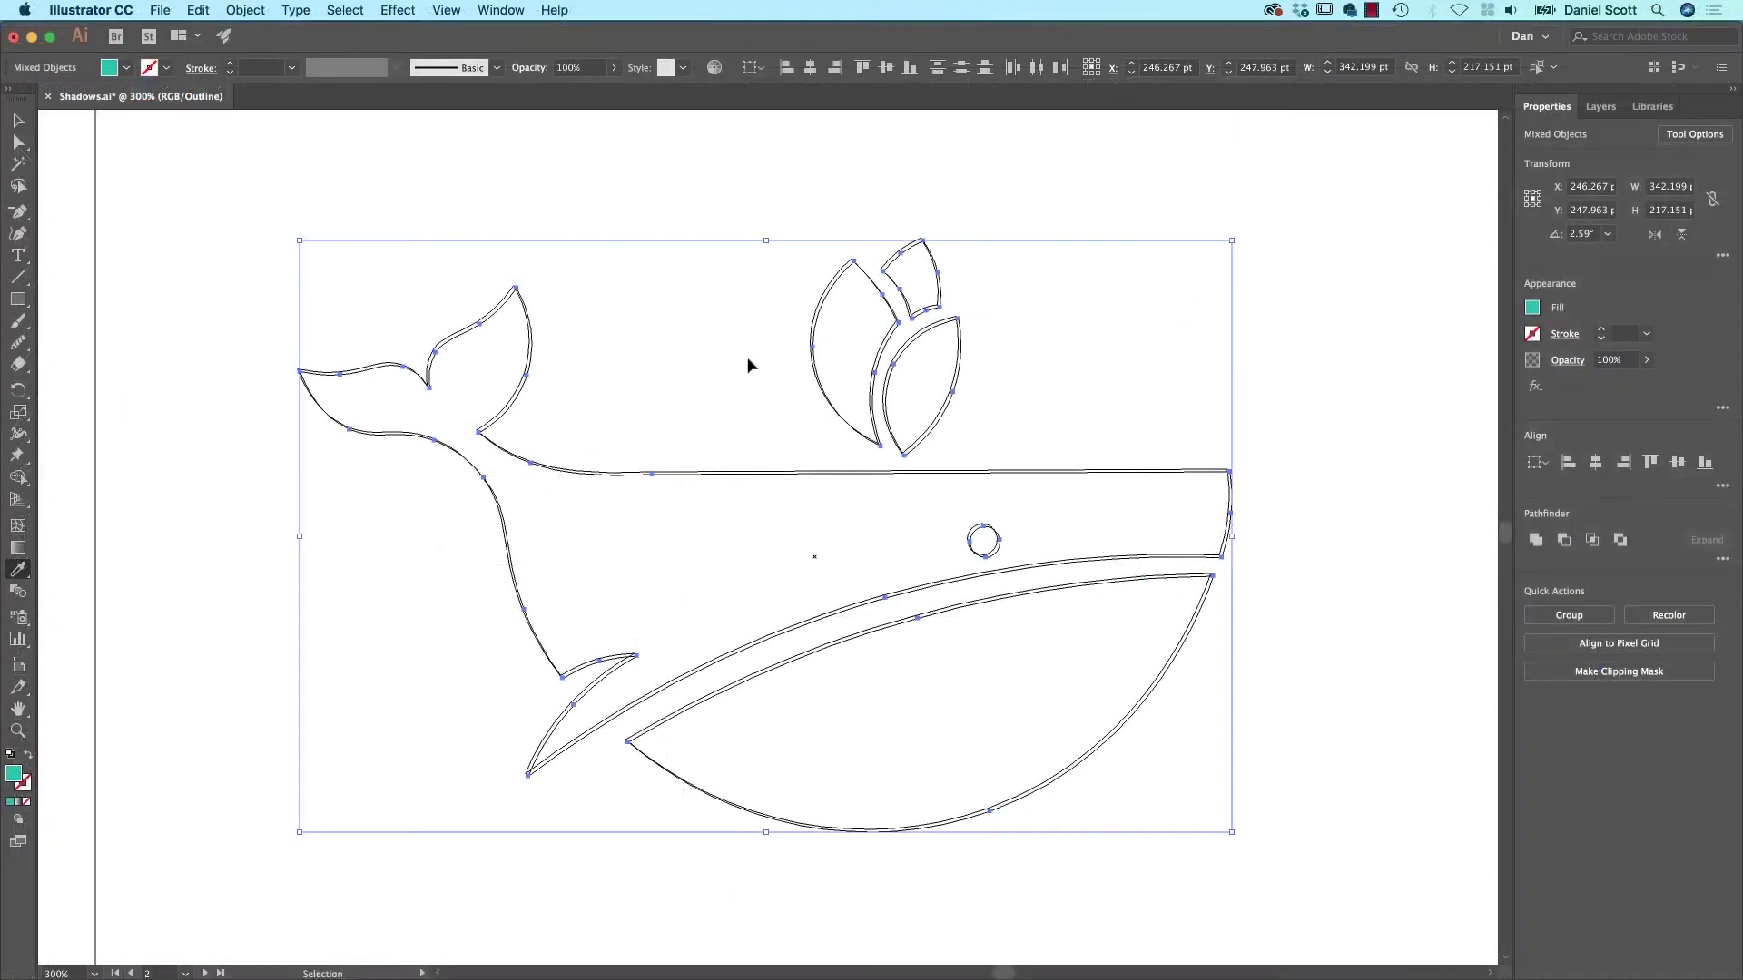
# Back in Preview, repeat the 1 pt offset copy with Transform Again and three more Cmd+D duplicates.
pyautogui.press('super+y')
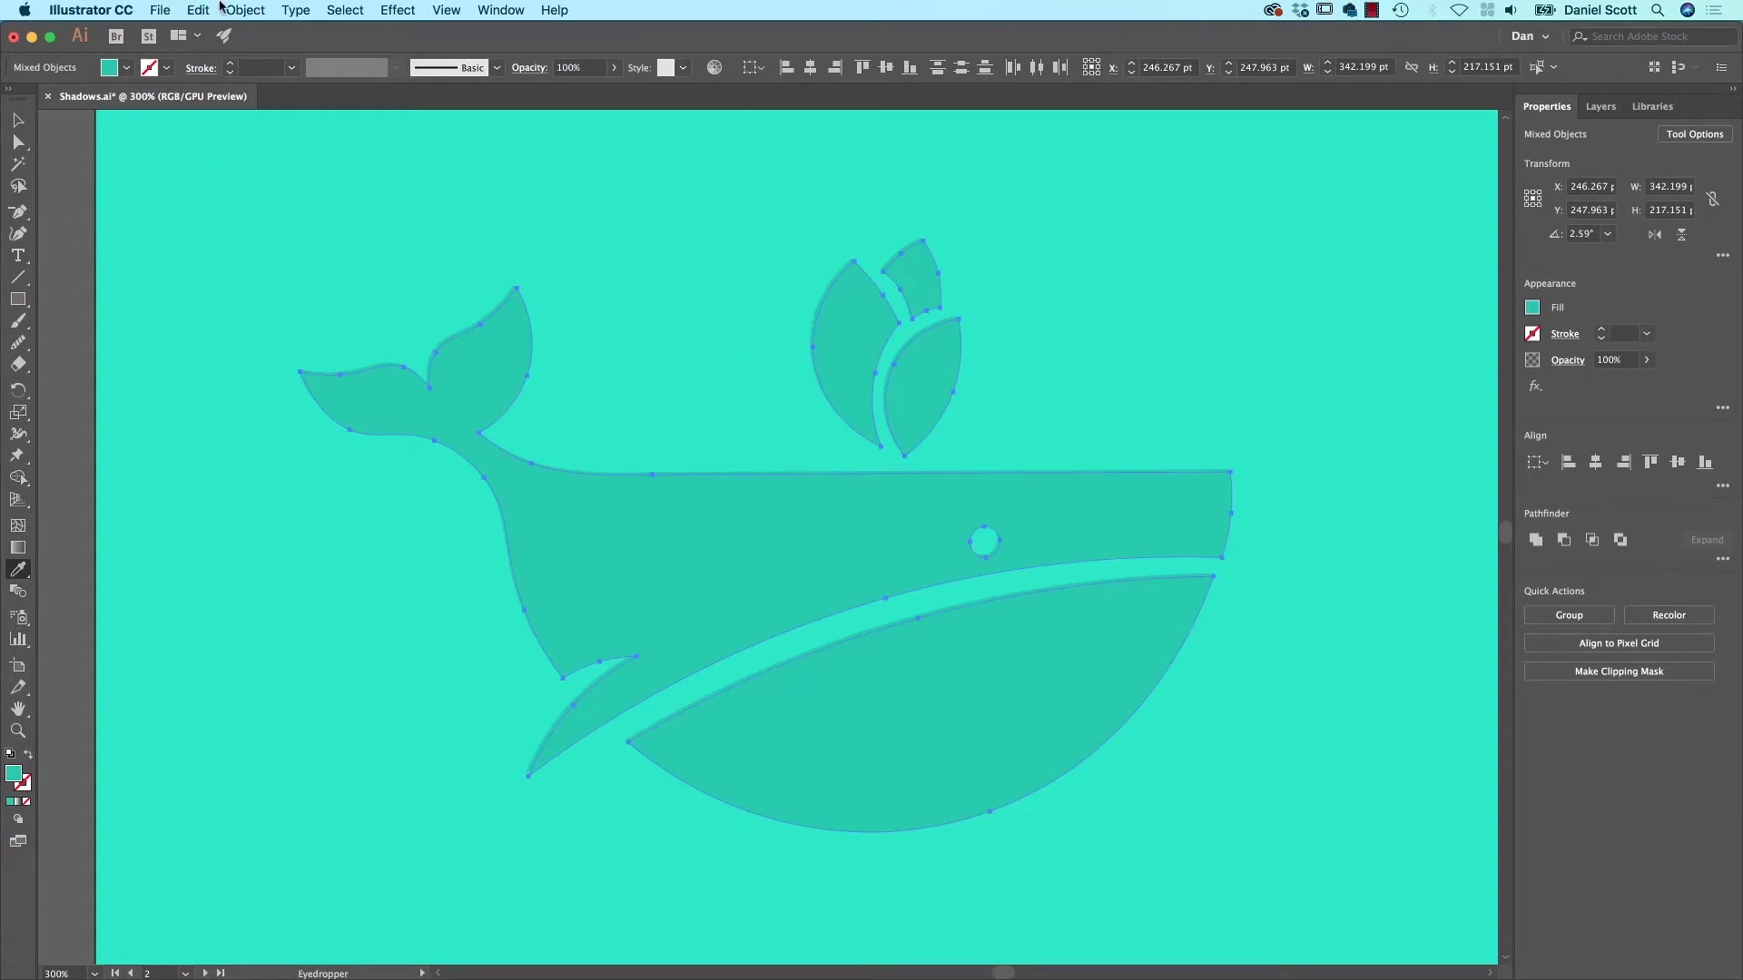
pyautogui.click(262, 10)
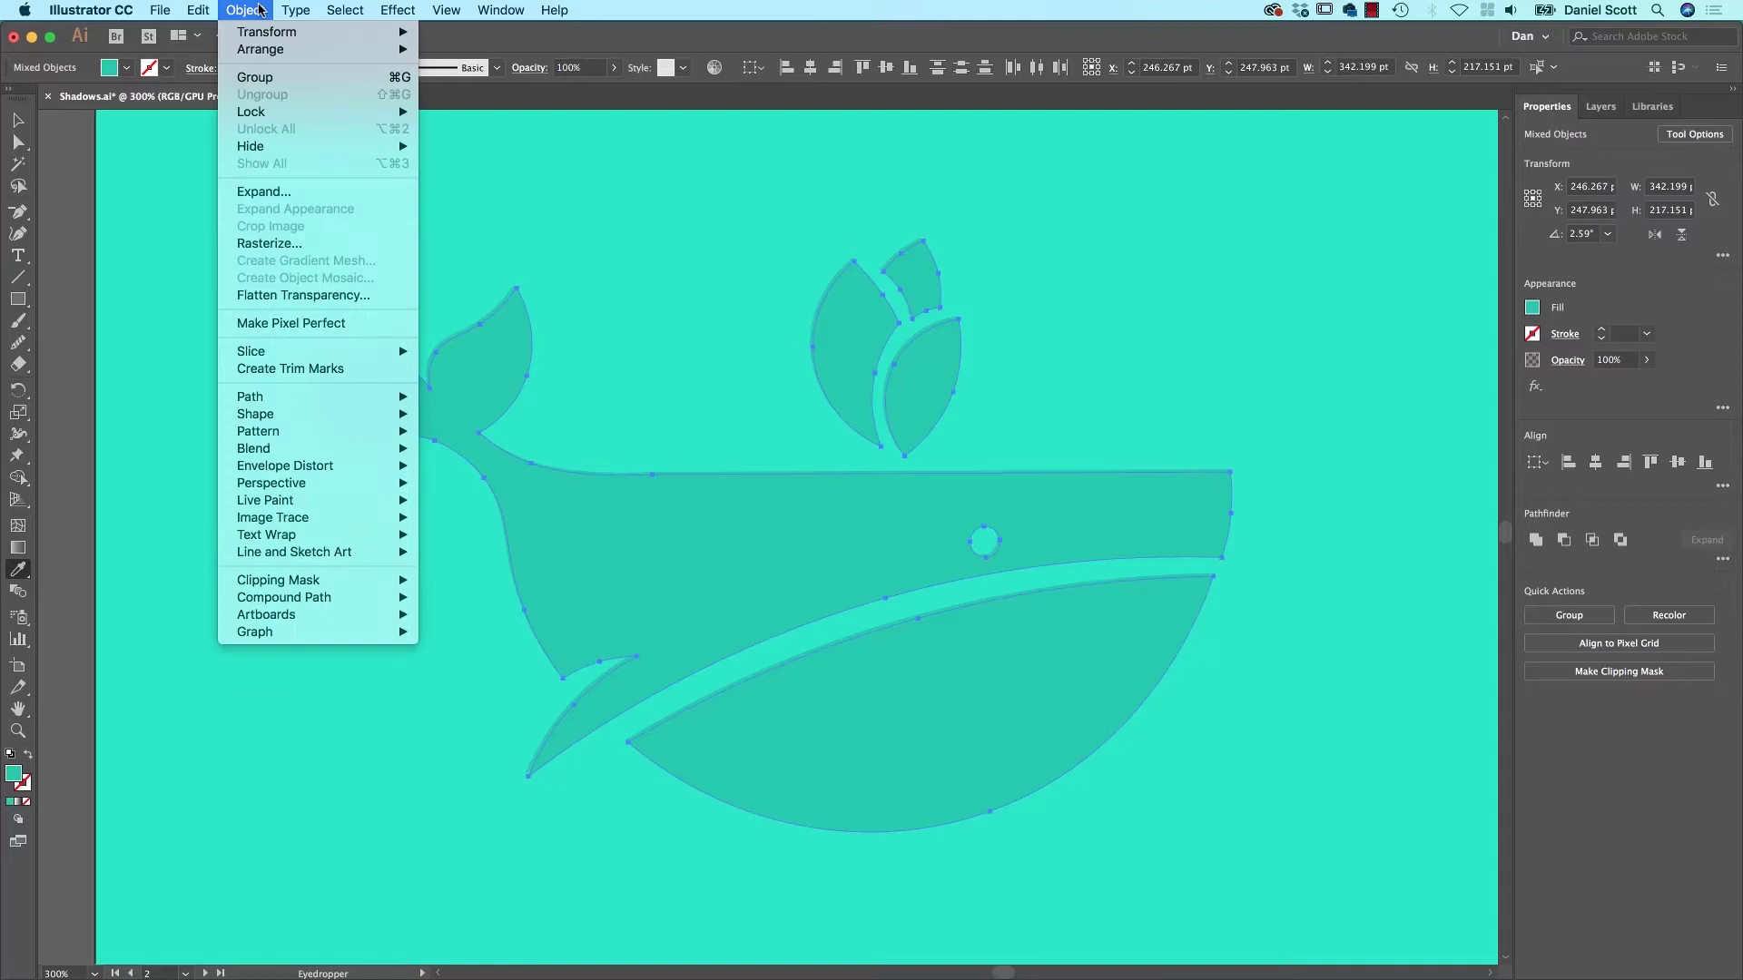
pyautogui.moveTo(266, 31)
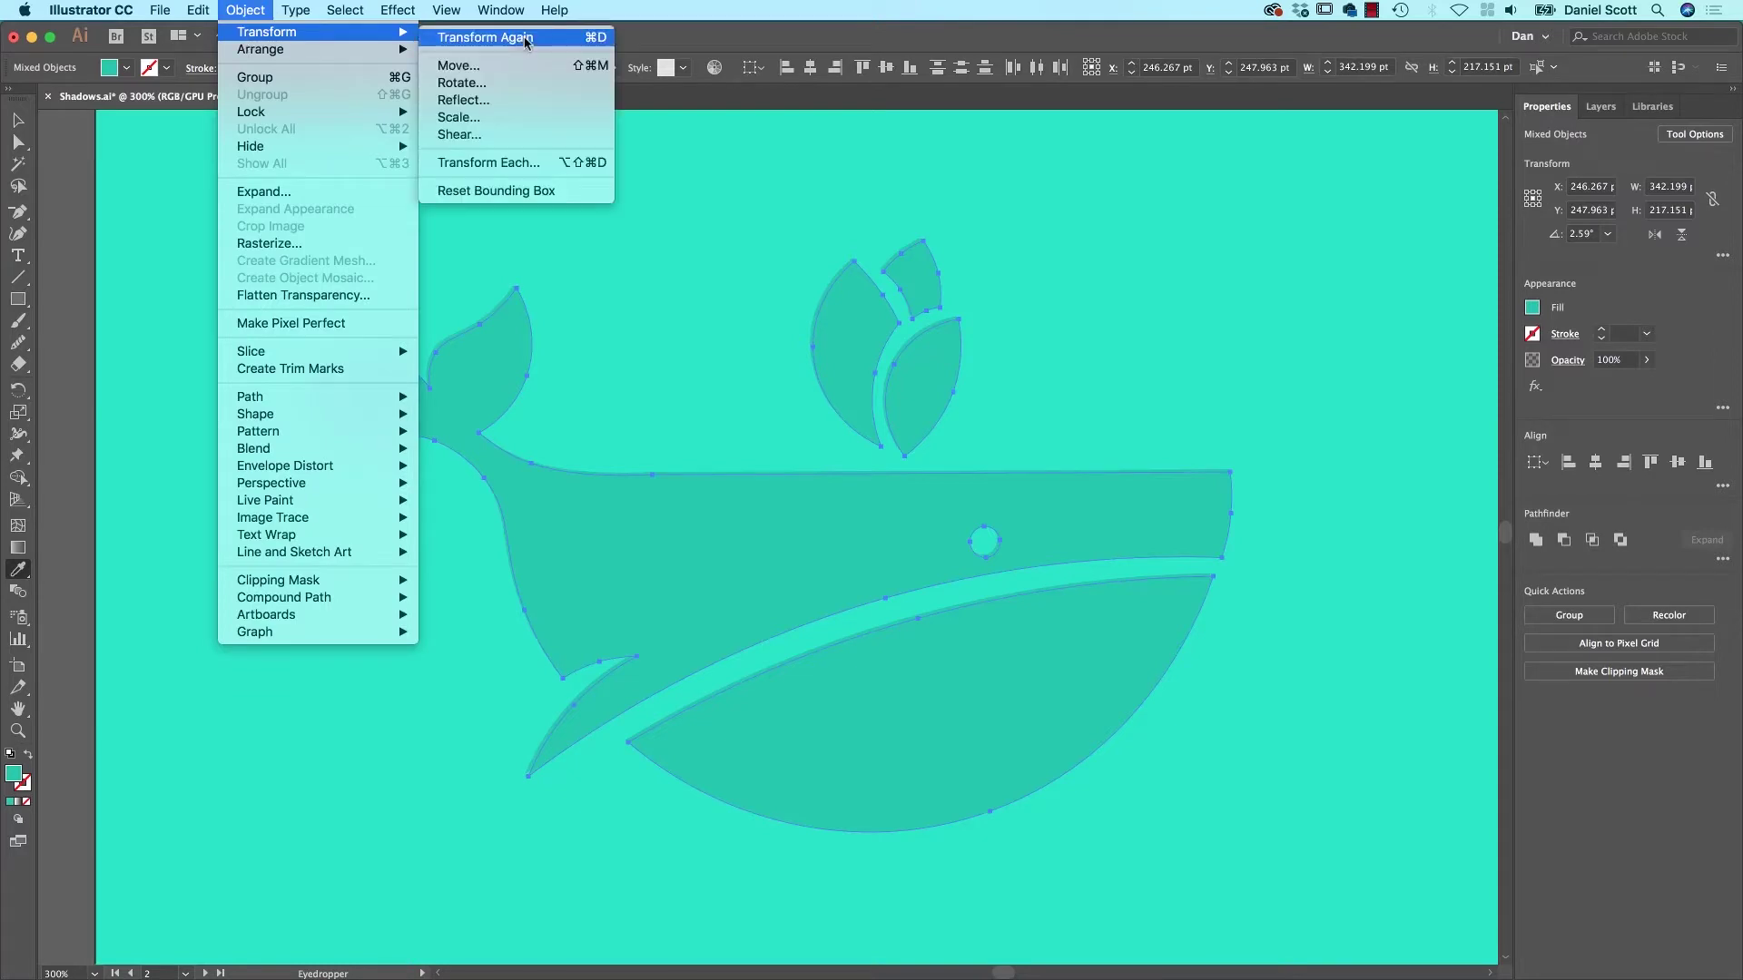
pyautogui.click(527, 38)
pyautogui.press('super+d')
pyautogui.press('super+d')
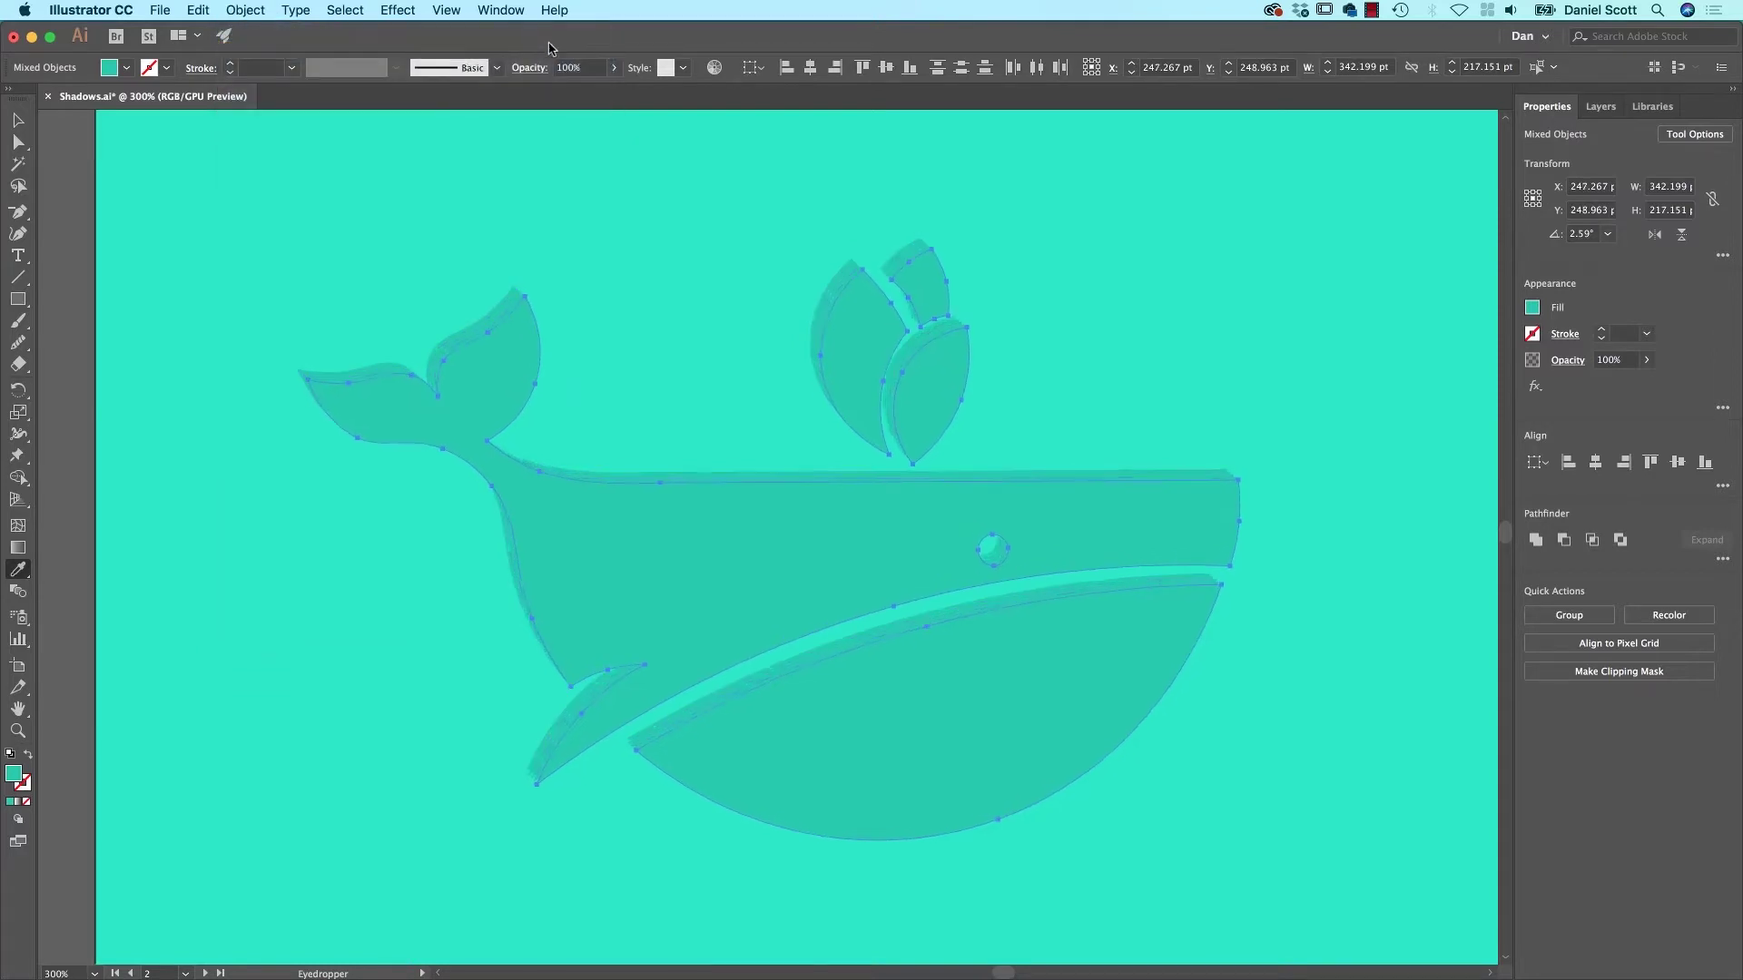
pyautogui.press('super+d')
pyautogui.press('super+d')
pyautogui.press('super+d')
pyautogui.press('super+d')
pyautogui.press('super+d')
pyautogui.press('super+d')
pyautogui.press('super+d')
pyautogui.press('super+d')
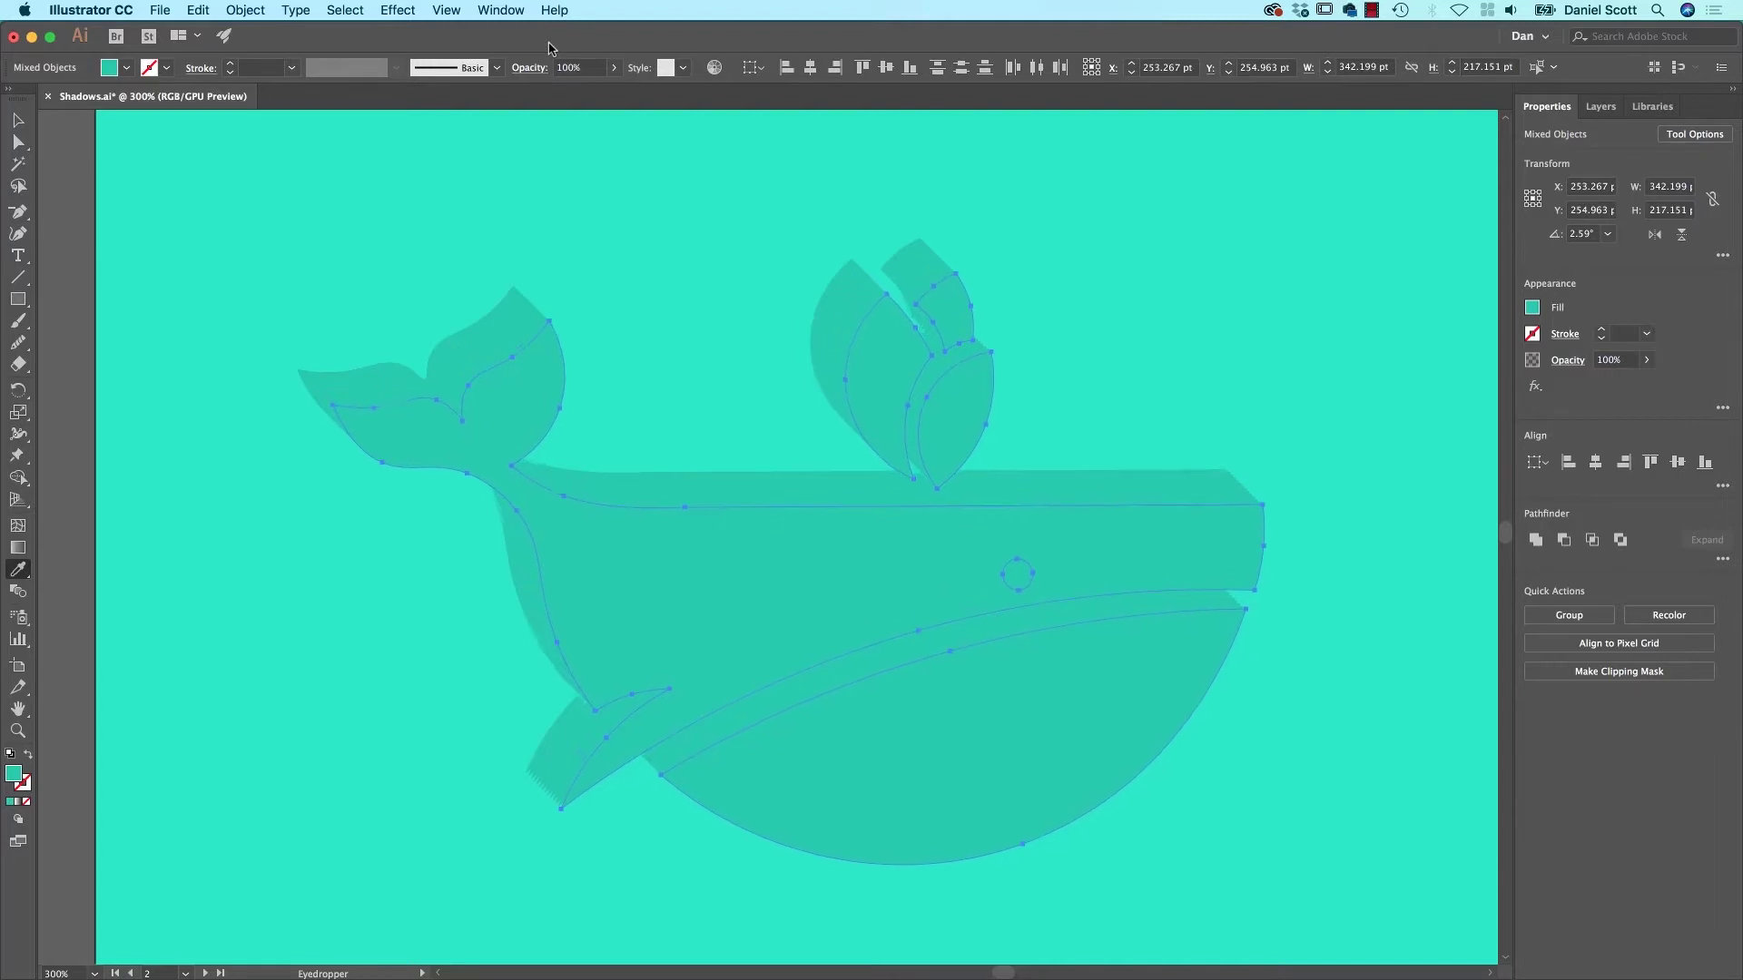
pyautogui.press('super+d')
pyautogui.press('super+d')
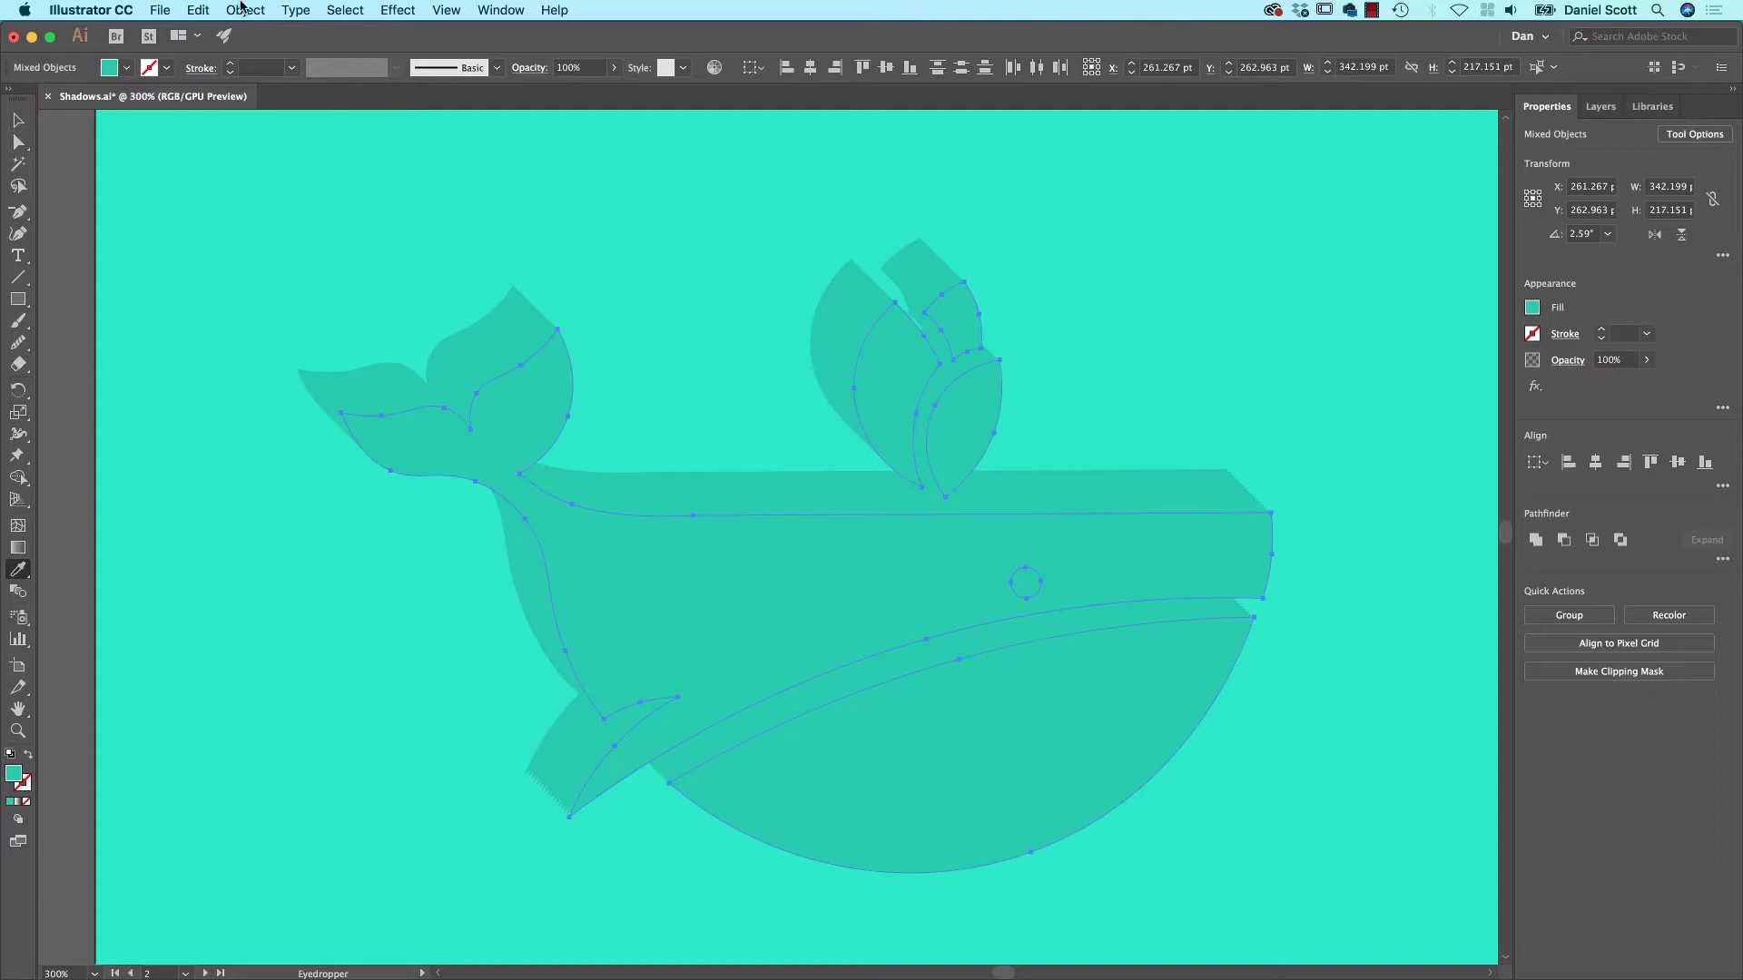
pyautogui.click(240, 9)
pyautogui.moveTo(286, 167)
pyautogui.click(521, 166)
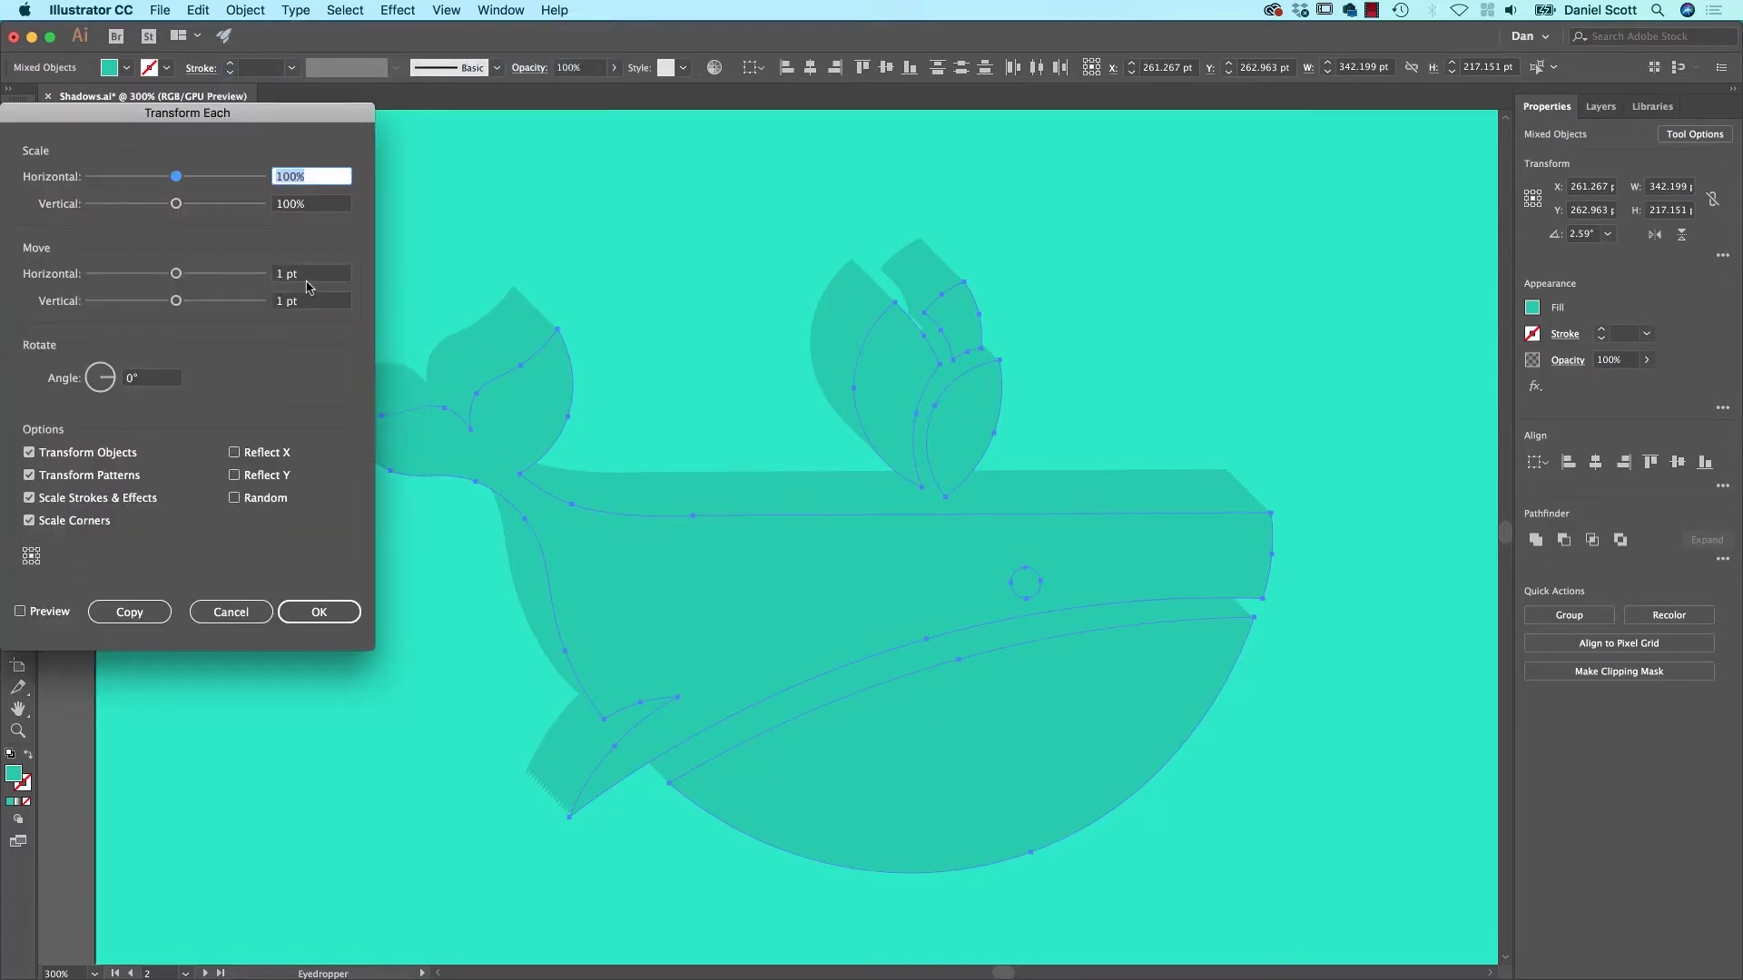
# Confirm Transform Each and repeat the offset copy five more times, extending the shadow past the artboard.
pyautogui.click(232, 612)
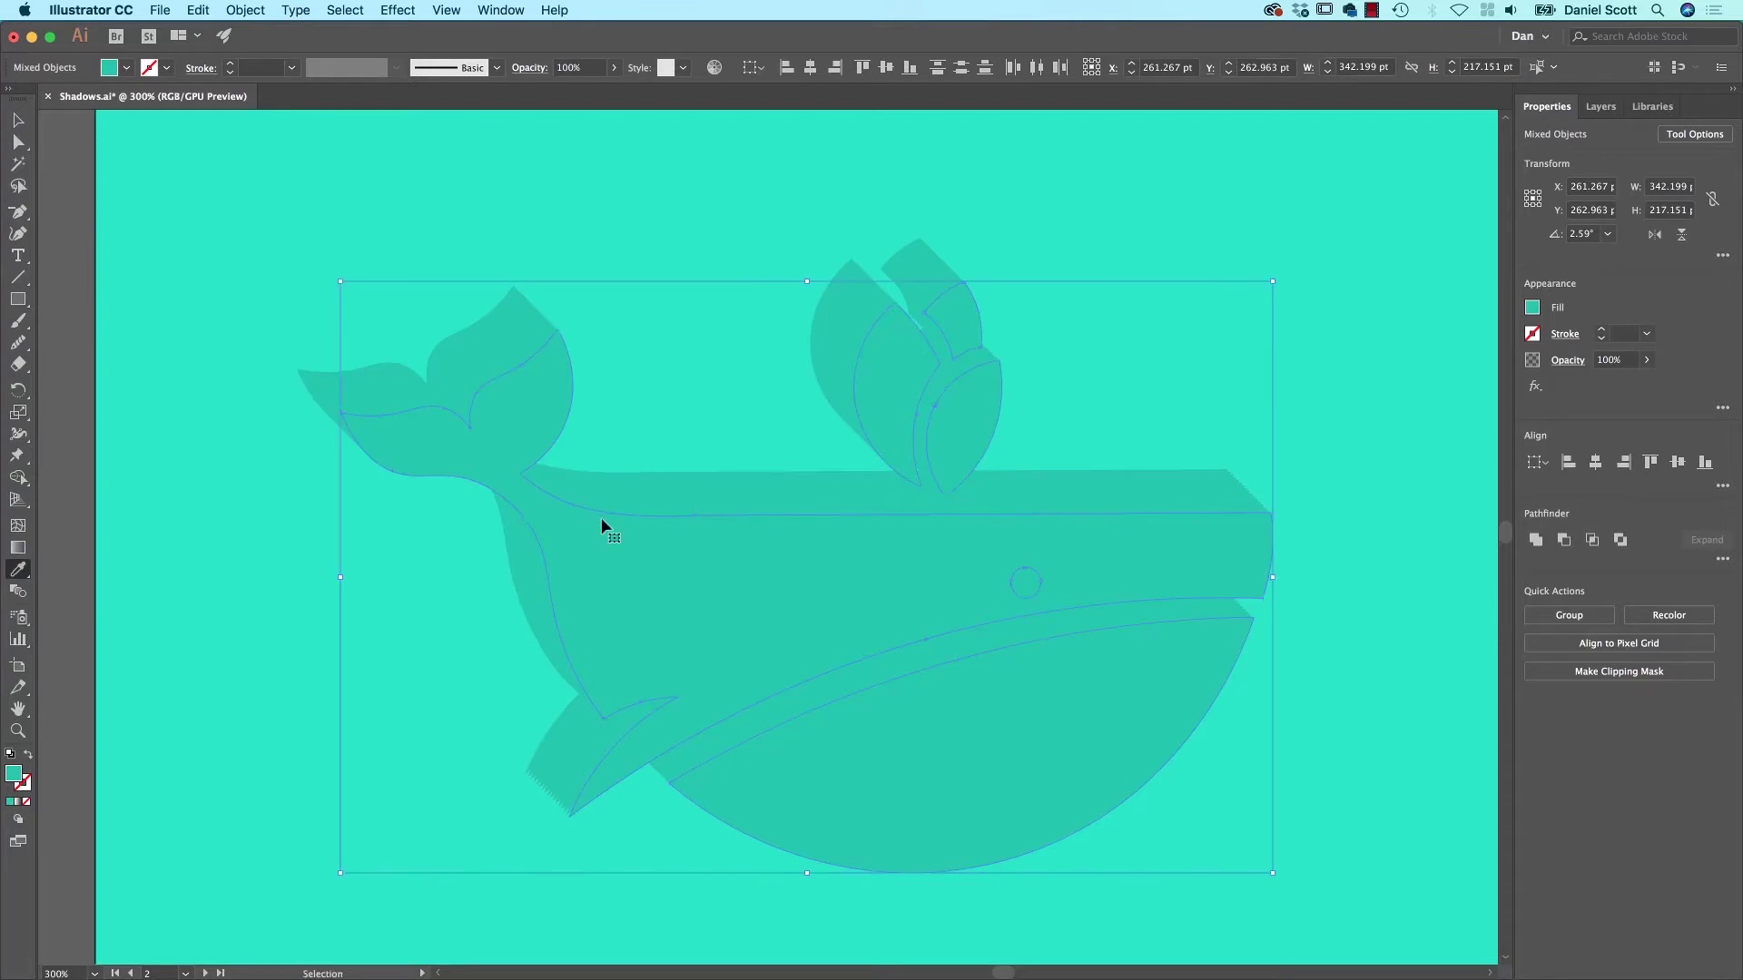
pyautogui.press('super+minus')
pyautogui.press('super+minus')
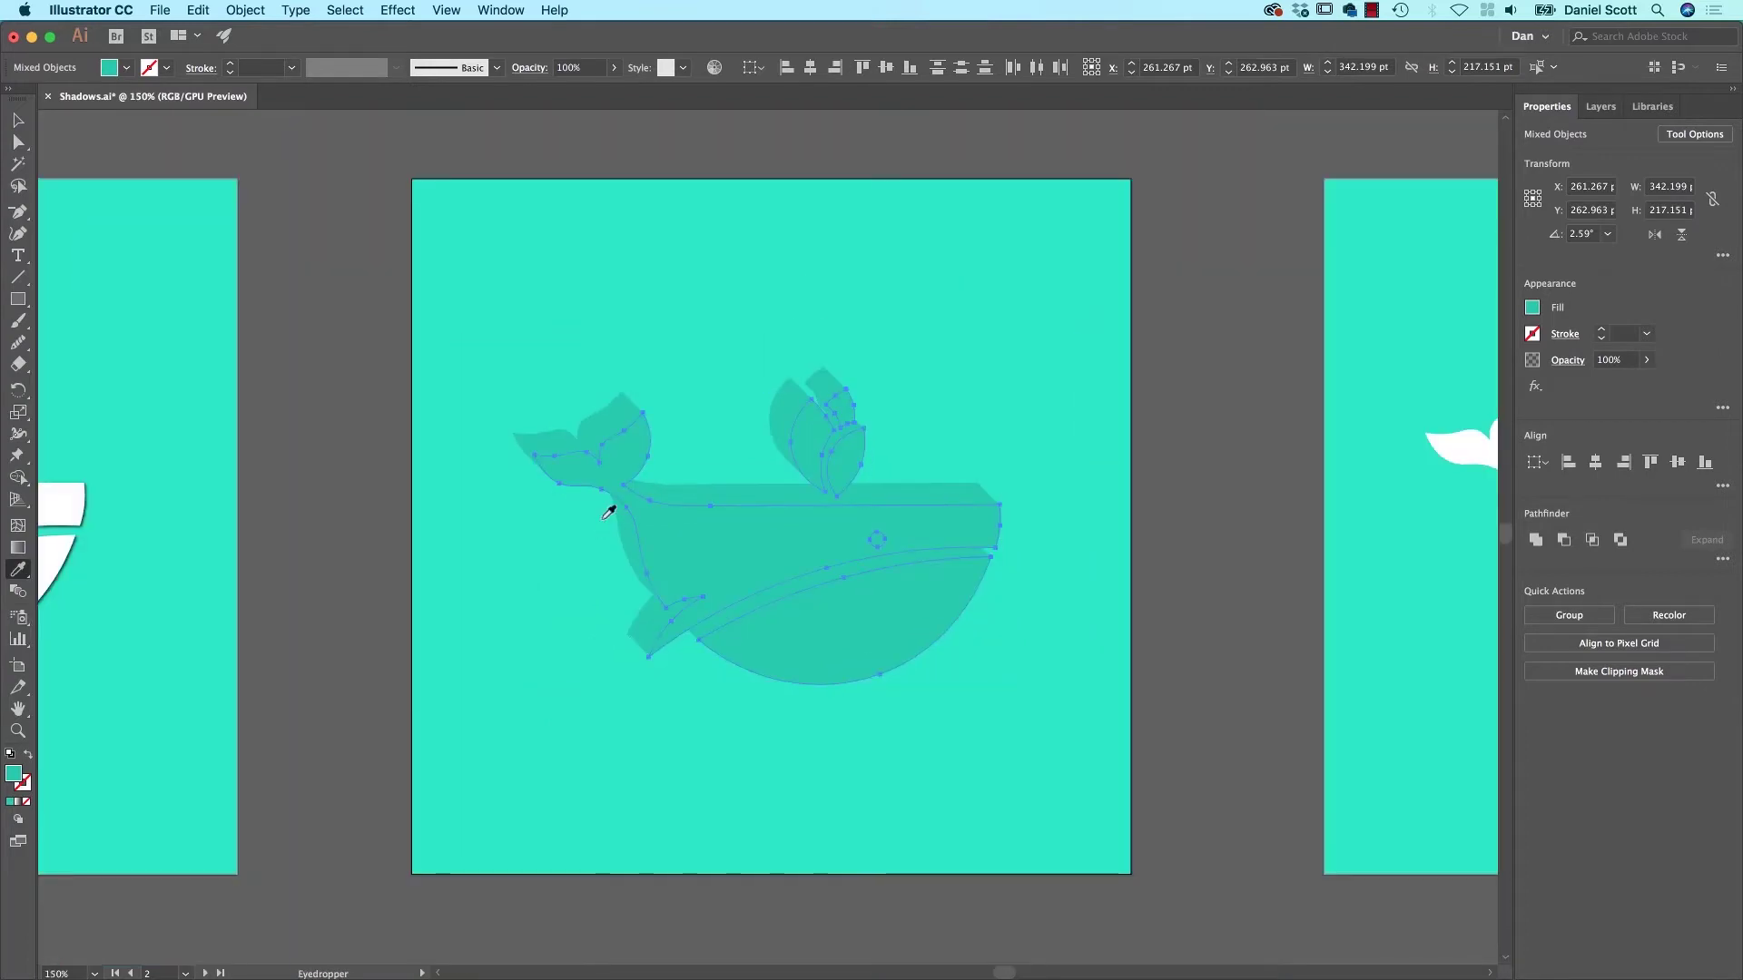
pyautogui.press('v')
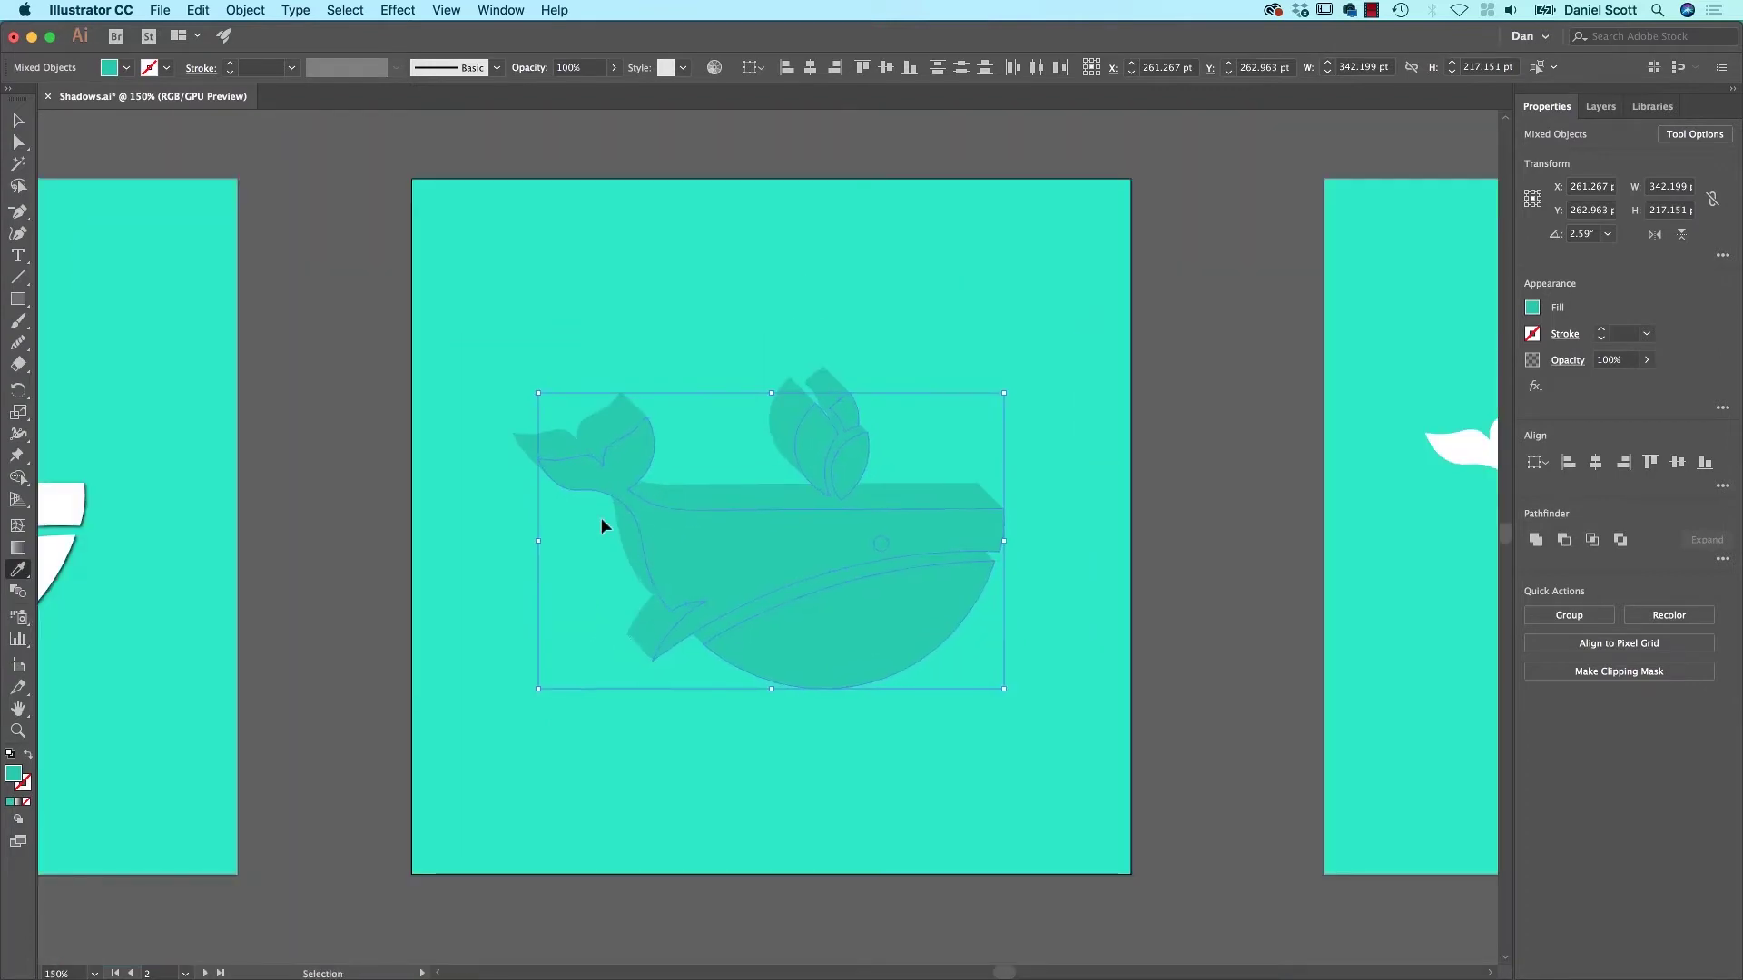
pyautogui.press('super+d')
pyautogui.press('super+d')
pyautogui.press('super+d')
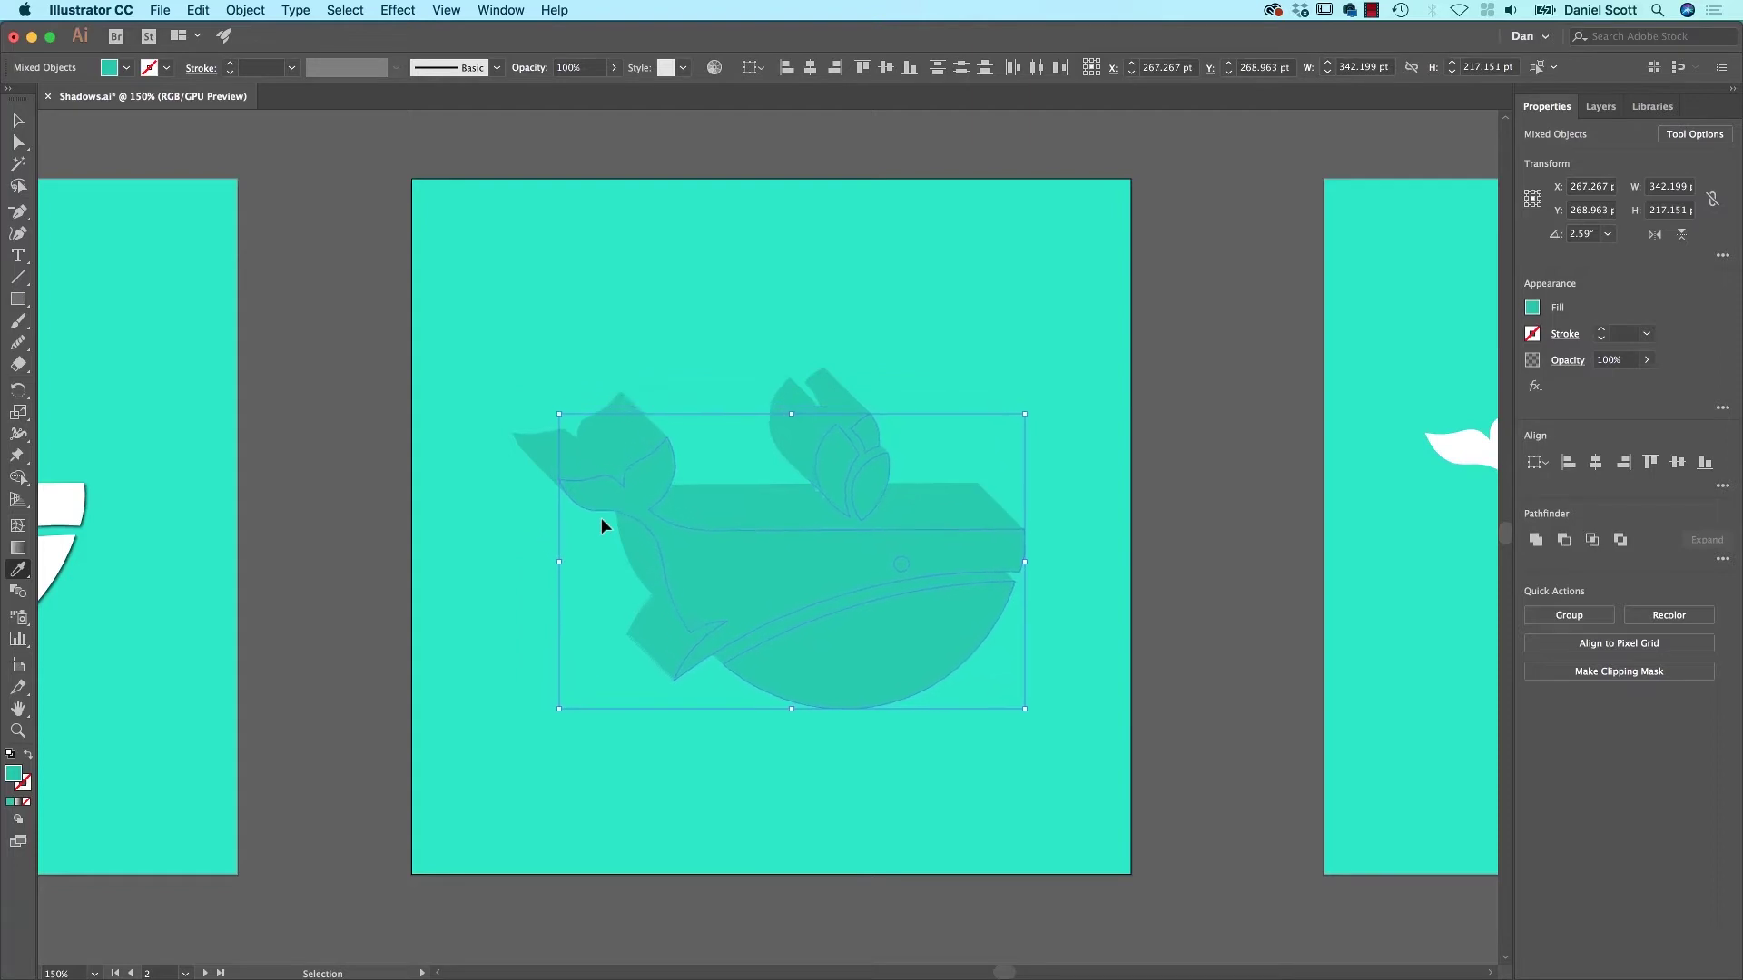
pyautogui.press('super+d')
pyautogui.press('super+d')
pyautogui.press('super+d')
pyautogui.press('super+d')
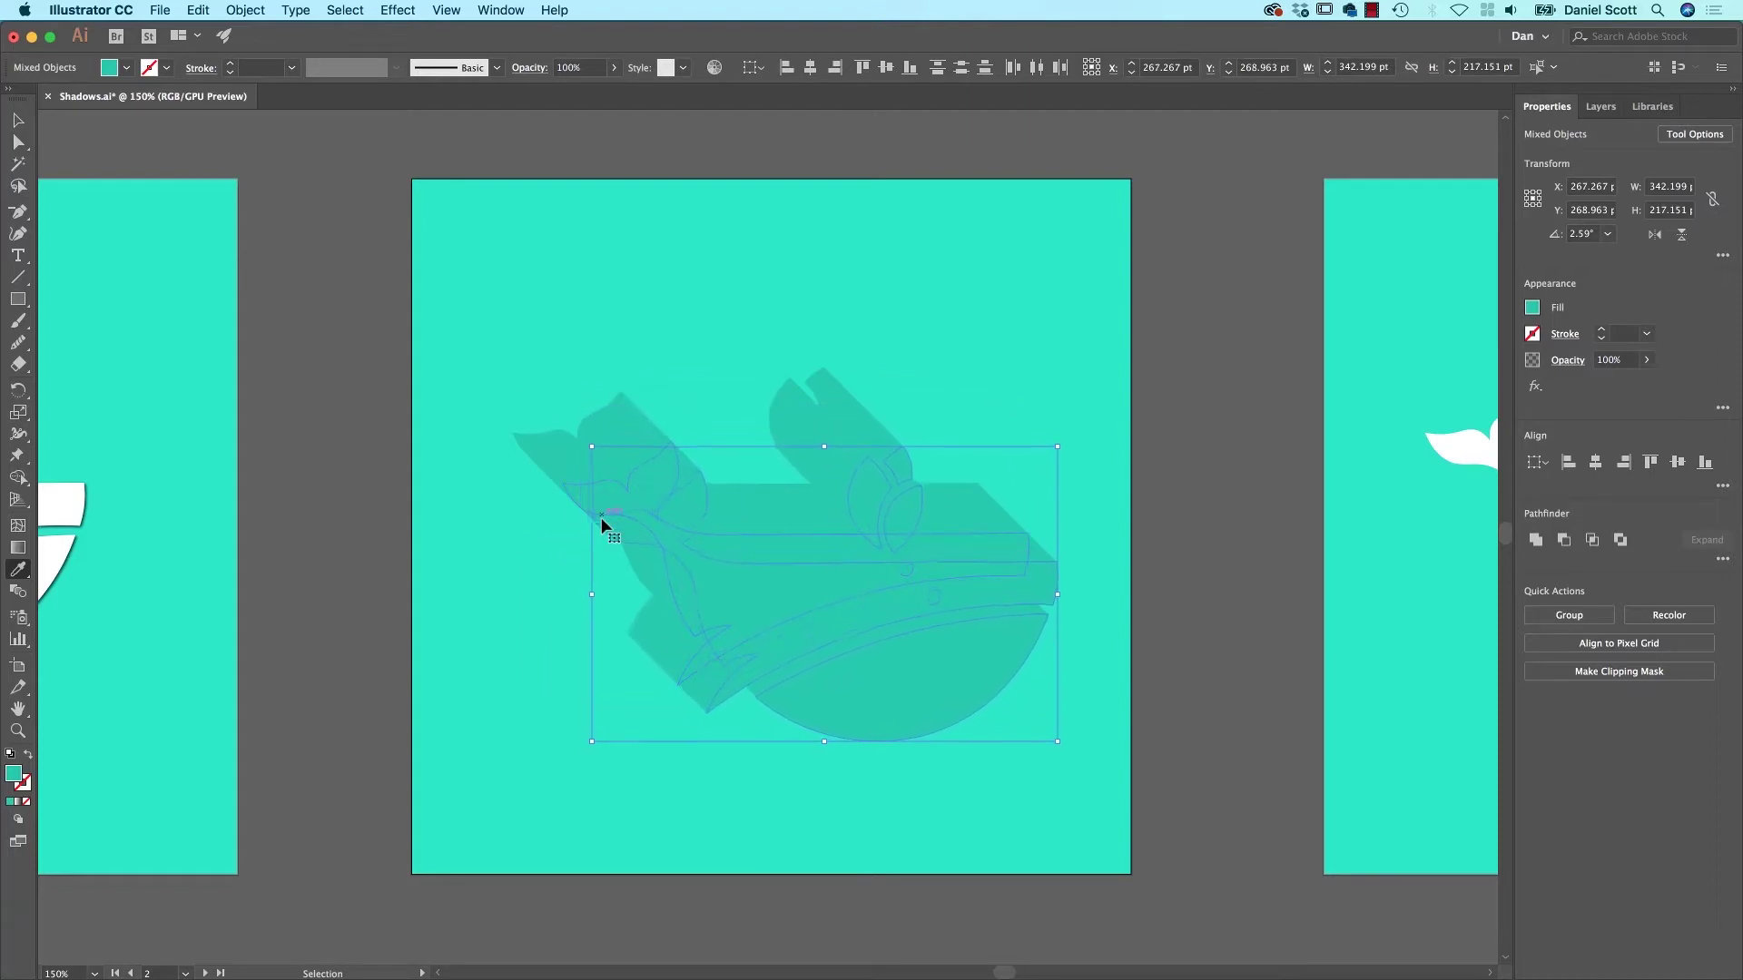
pyautogui.press('super+d')
pyautogui.press('super+d')
pyautogui.press('super+d')
pyautogui.press('super+d')
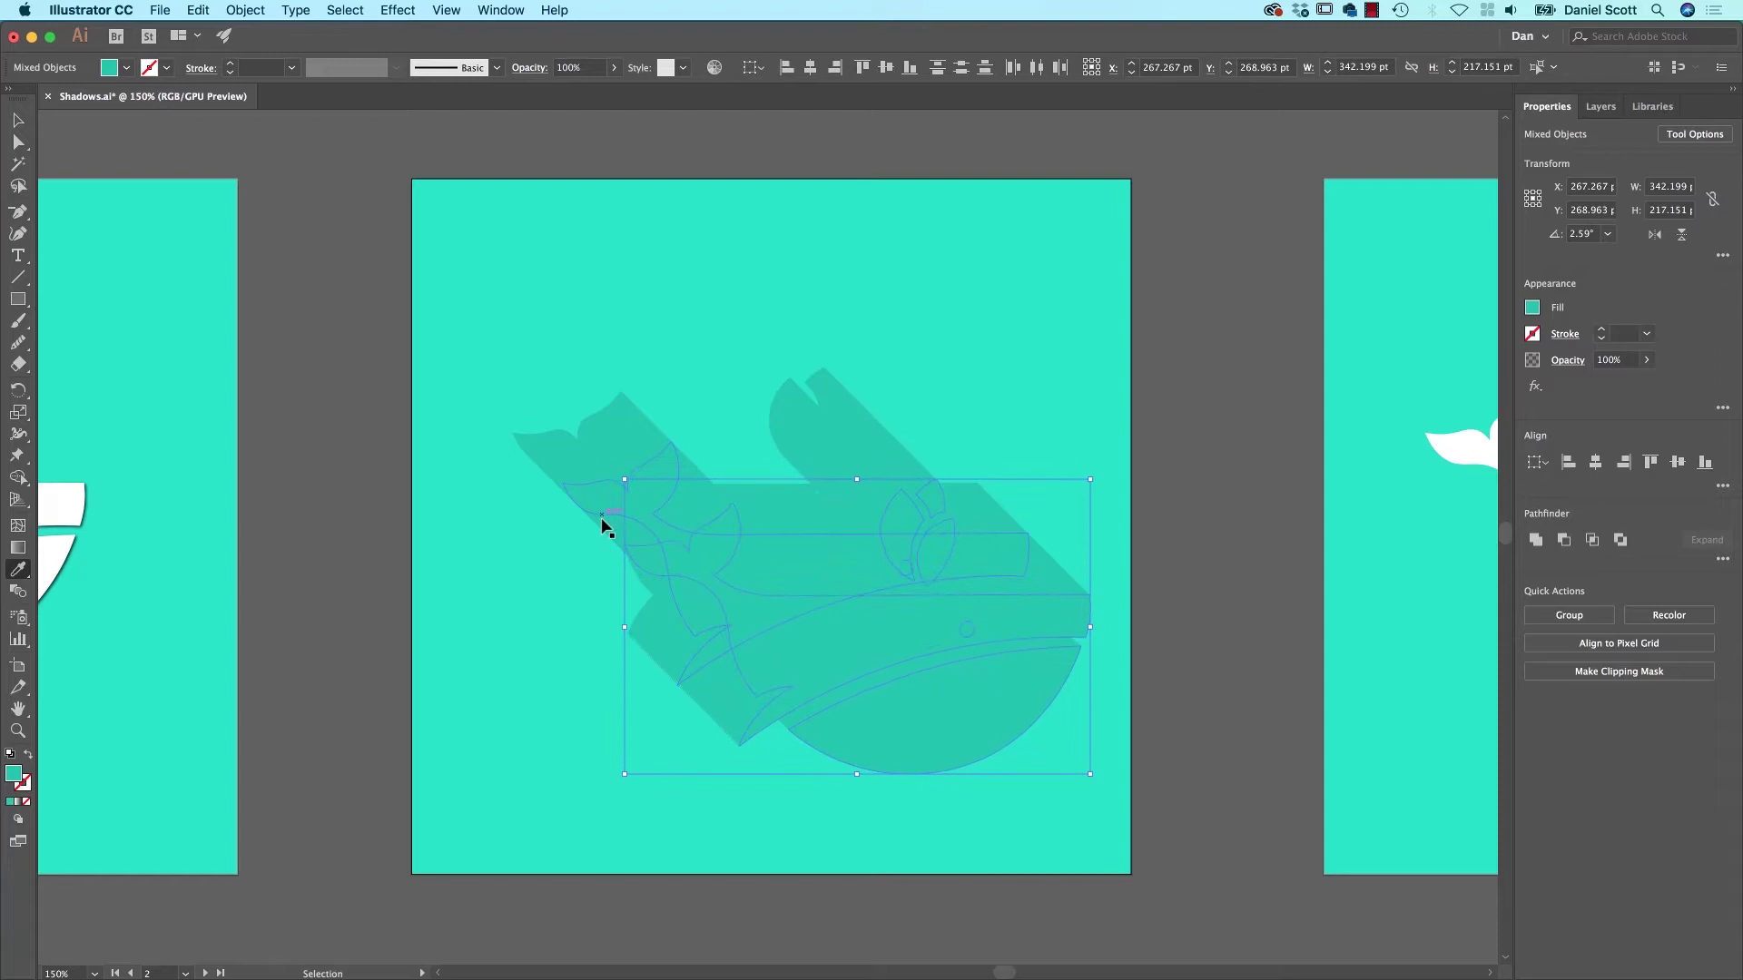
pyautogui.press('super+d')
pyautogui.press('super+d')
pyautogui.press('super+d')
pyautogui.press('super+d')
pyautogui.press('super+d')
pyautogui.press('super+d')
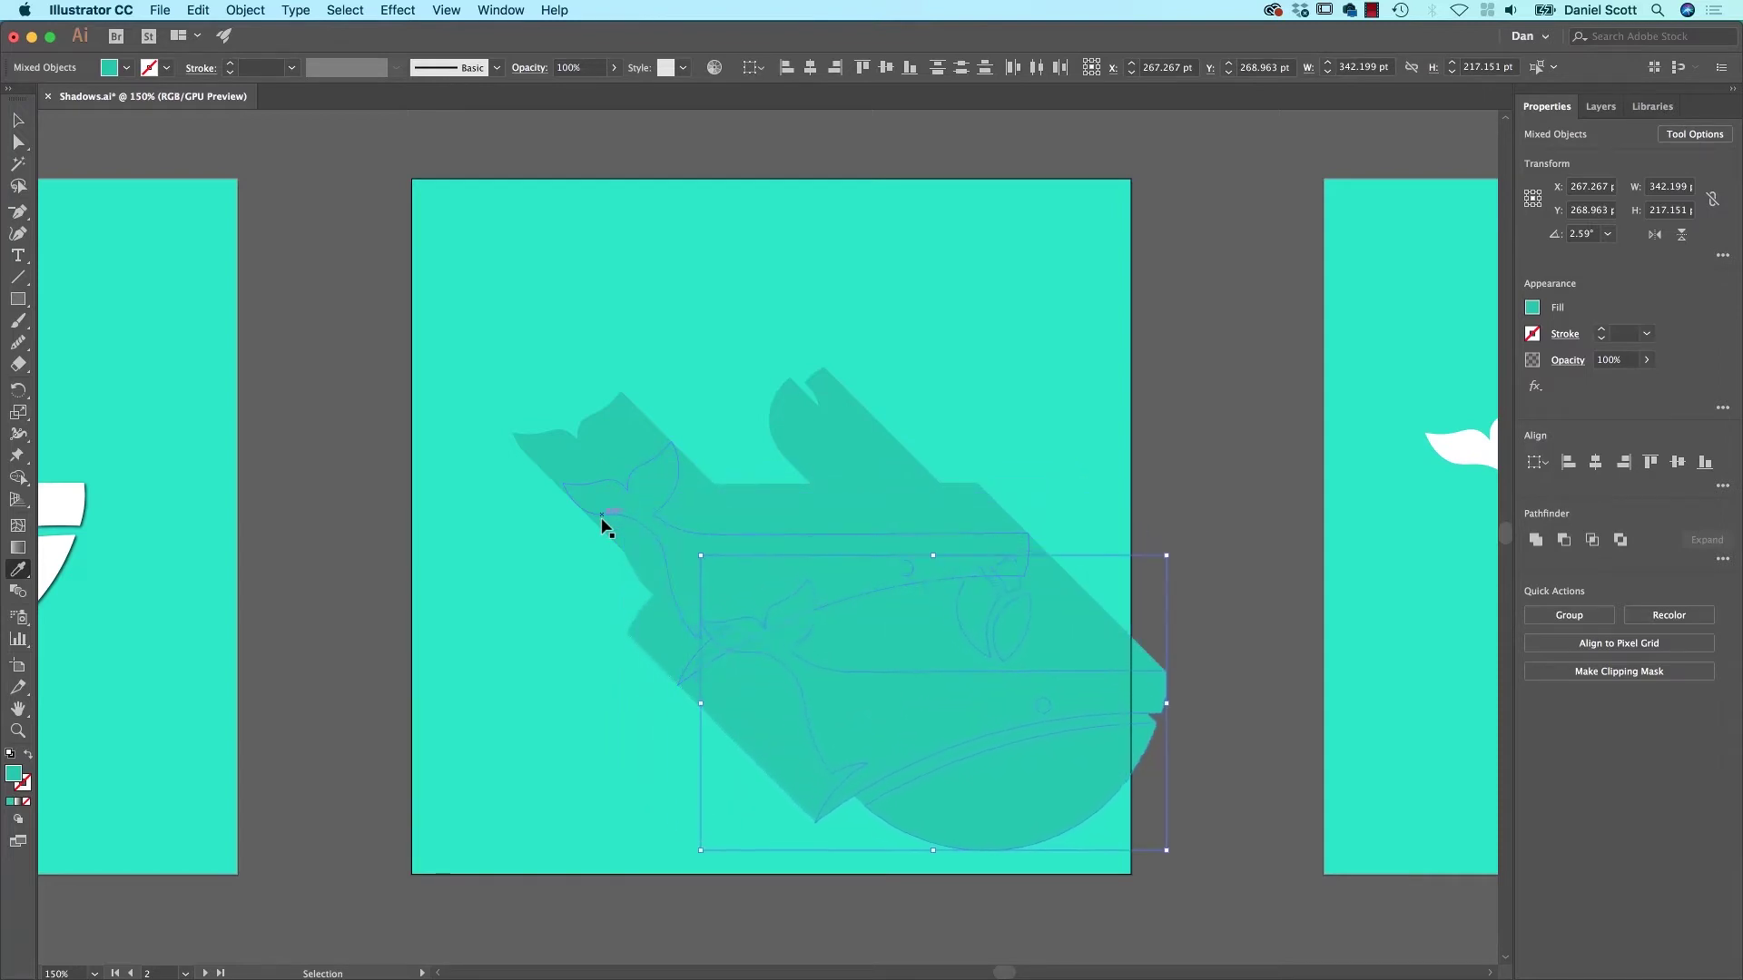
pyautogui.press('super+d')
pyautogui.press('super+d')
pyautogui.press('super+d')
pyautogui.press('super+d')
pyautogui.press('super+d')
pyautogui.press('super+d')
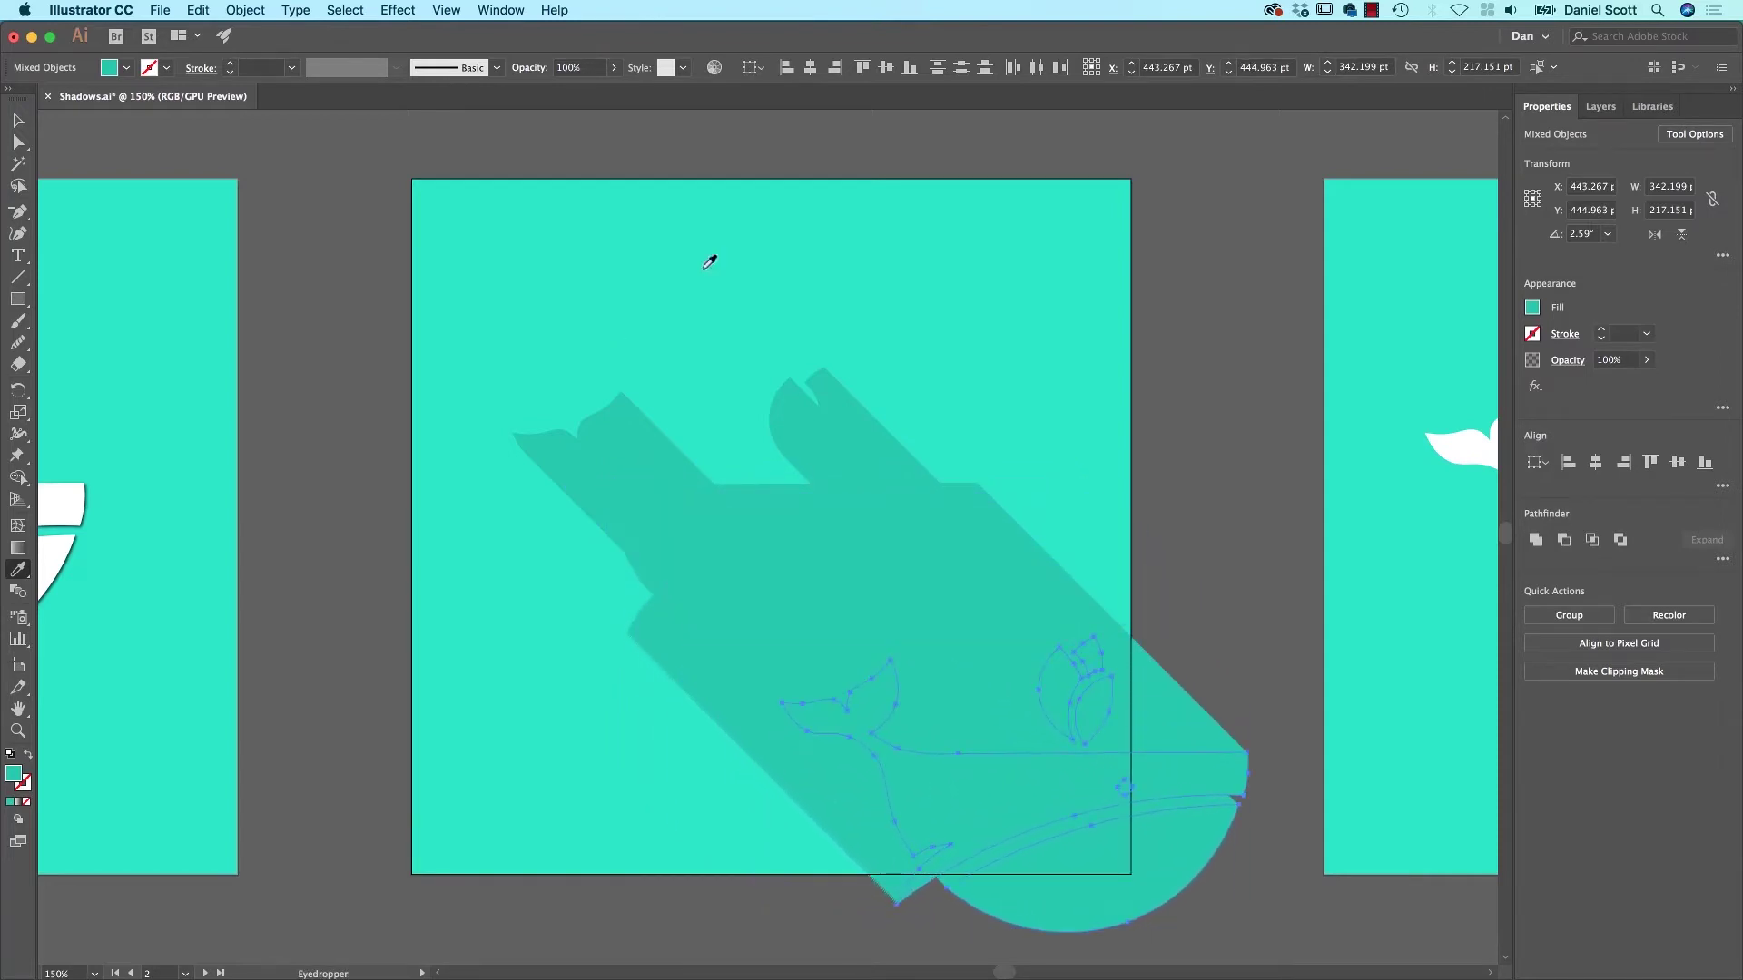
pyautogui.press('v')
pyautogui.click(1209, 534)
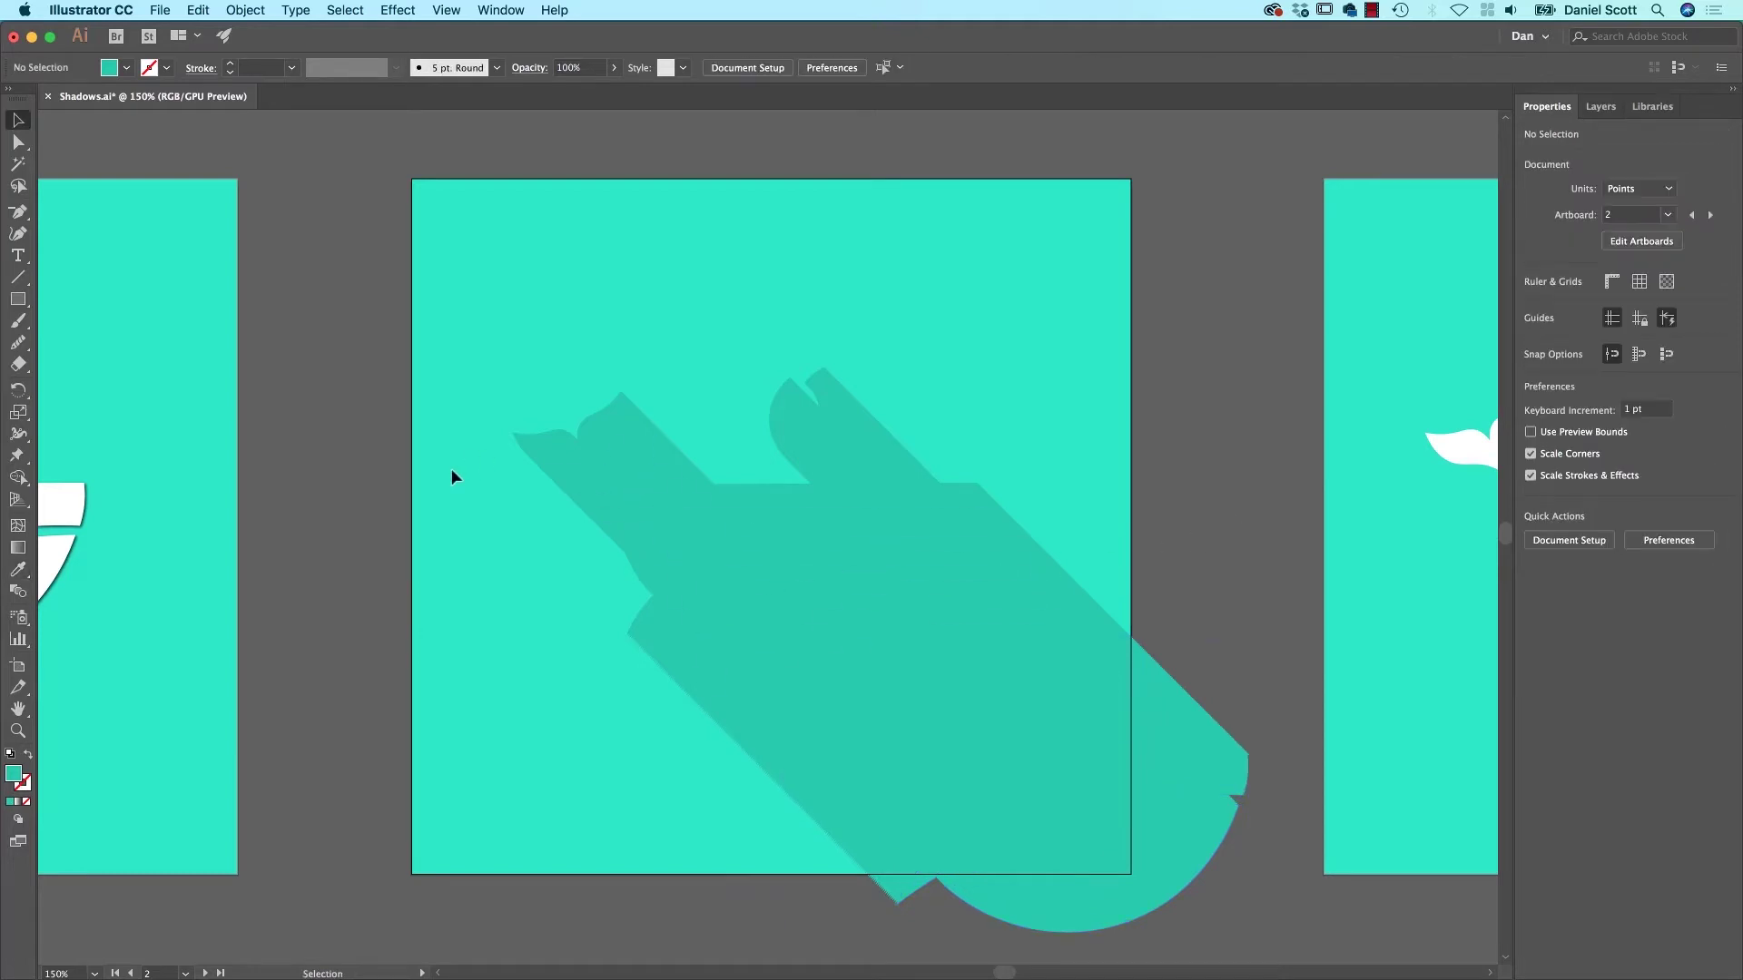
pyautogui.scroll(-5, 716, 673)
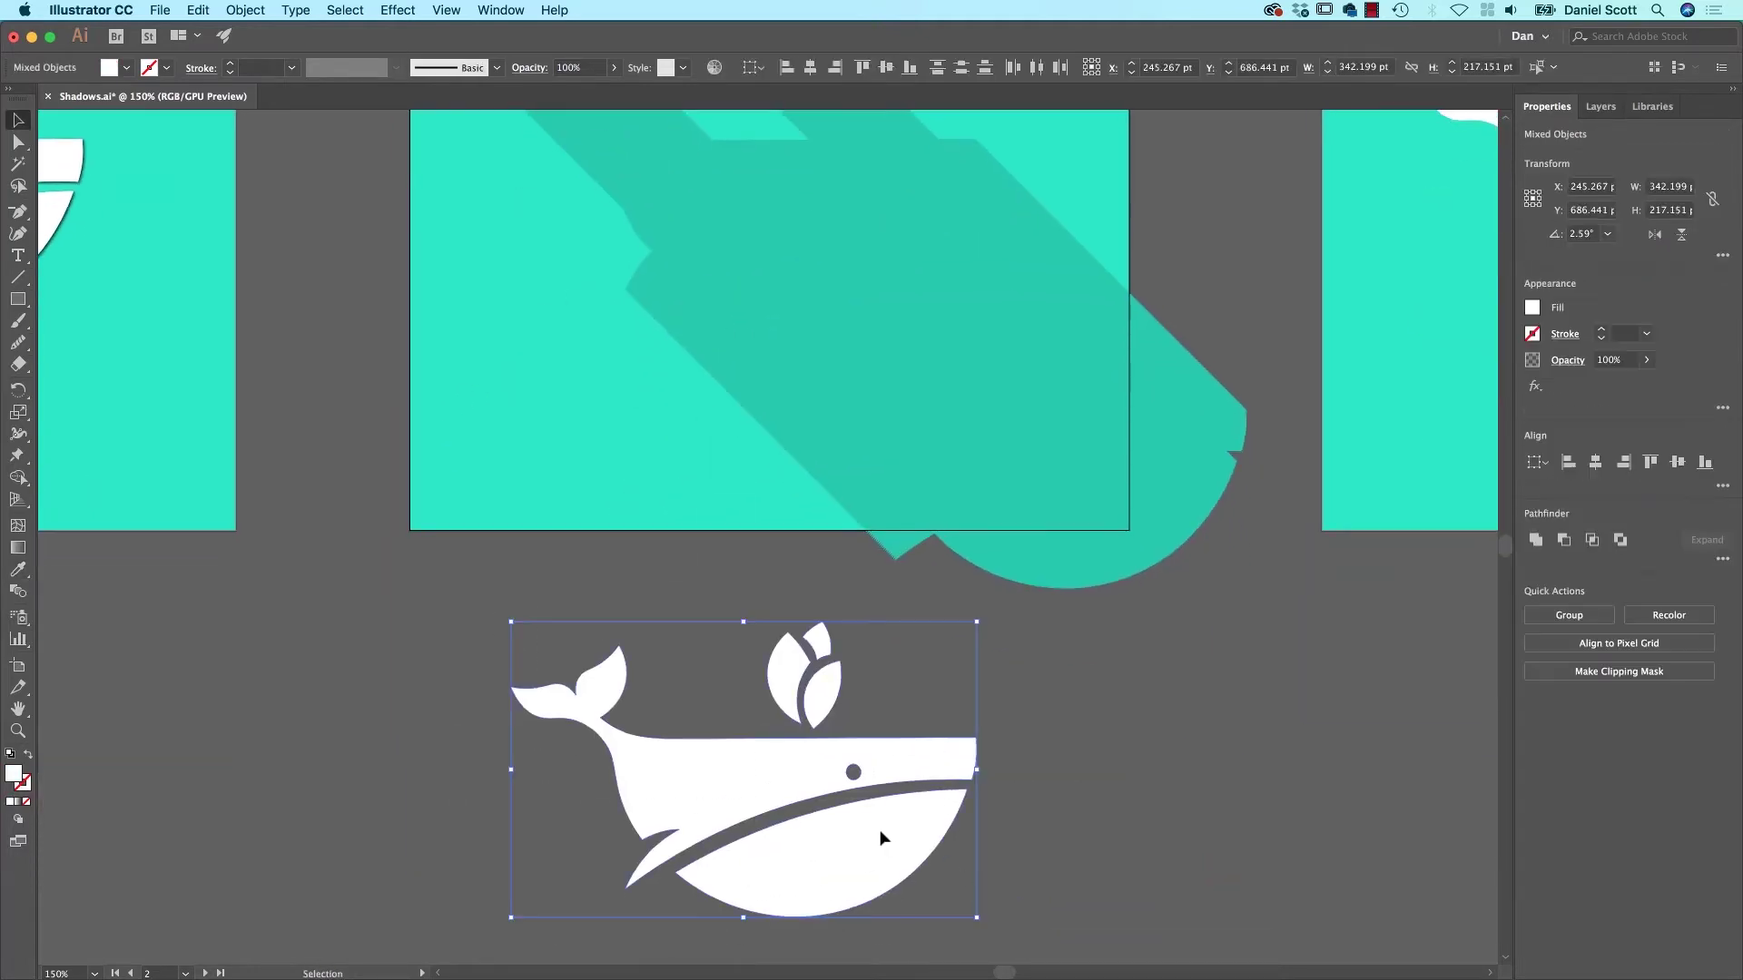
# Move the spare white whale up onto the middle artboard over the start of the shadow.
pyautogui.moveTo(880, 830); pyautogui.dragTo(904, 382)
pyautogui.scroll(5, 865, 749)
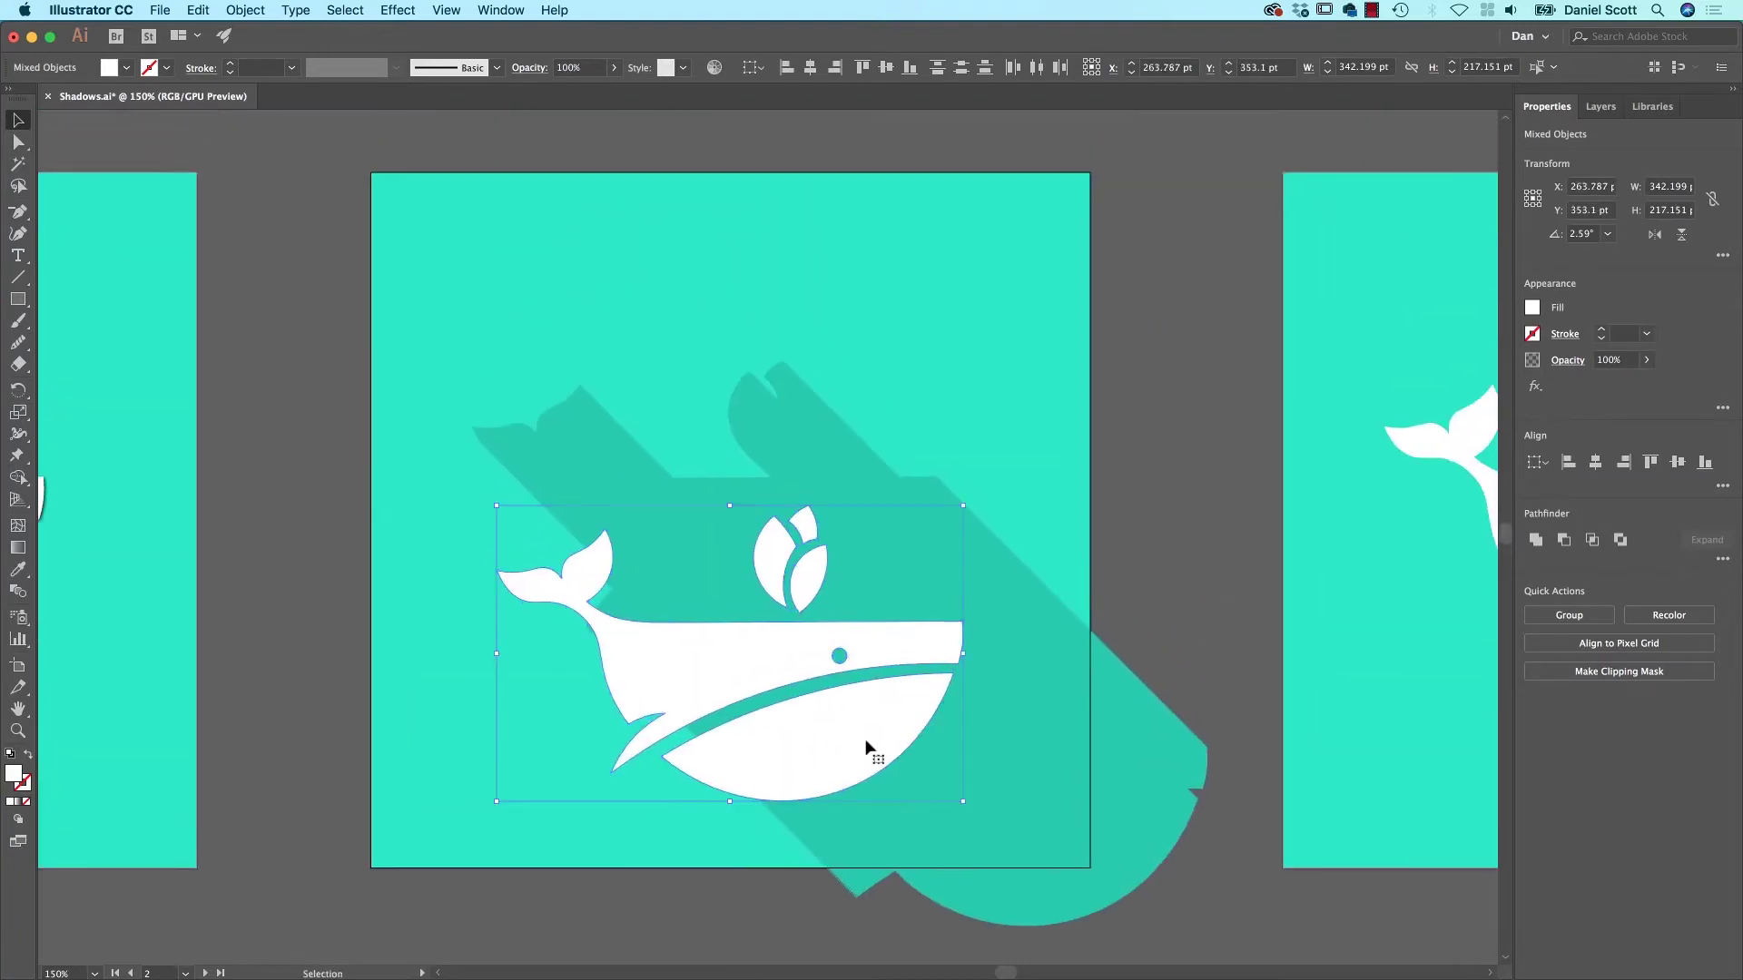
pyautogui.moveTo(830, 729); pyautogui.dragTo(804, 581)
pyautogui.click(1168, 451)
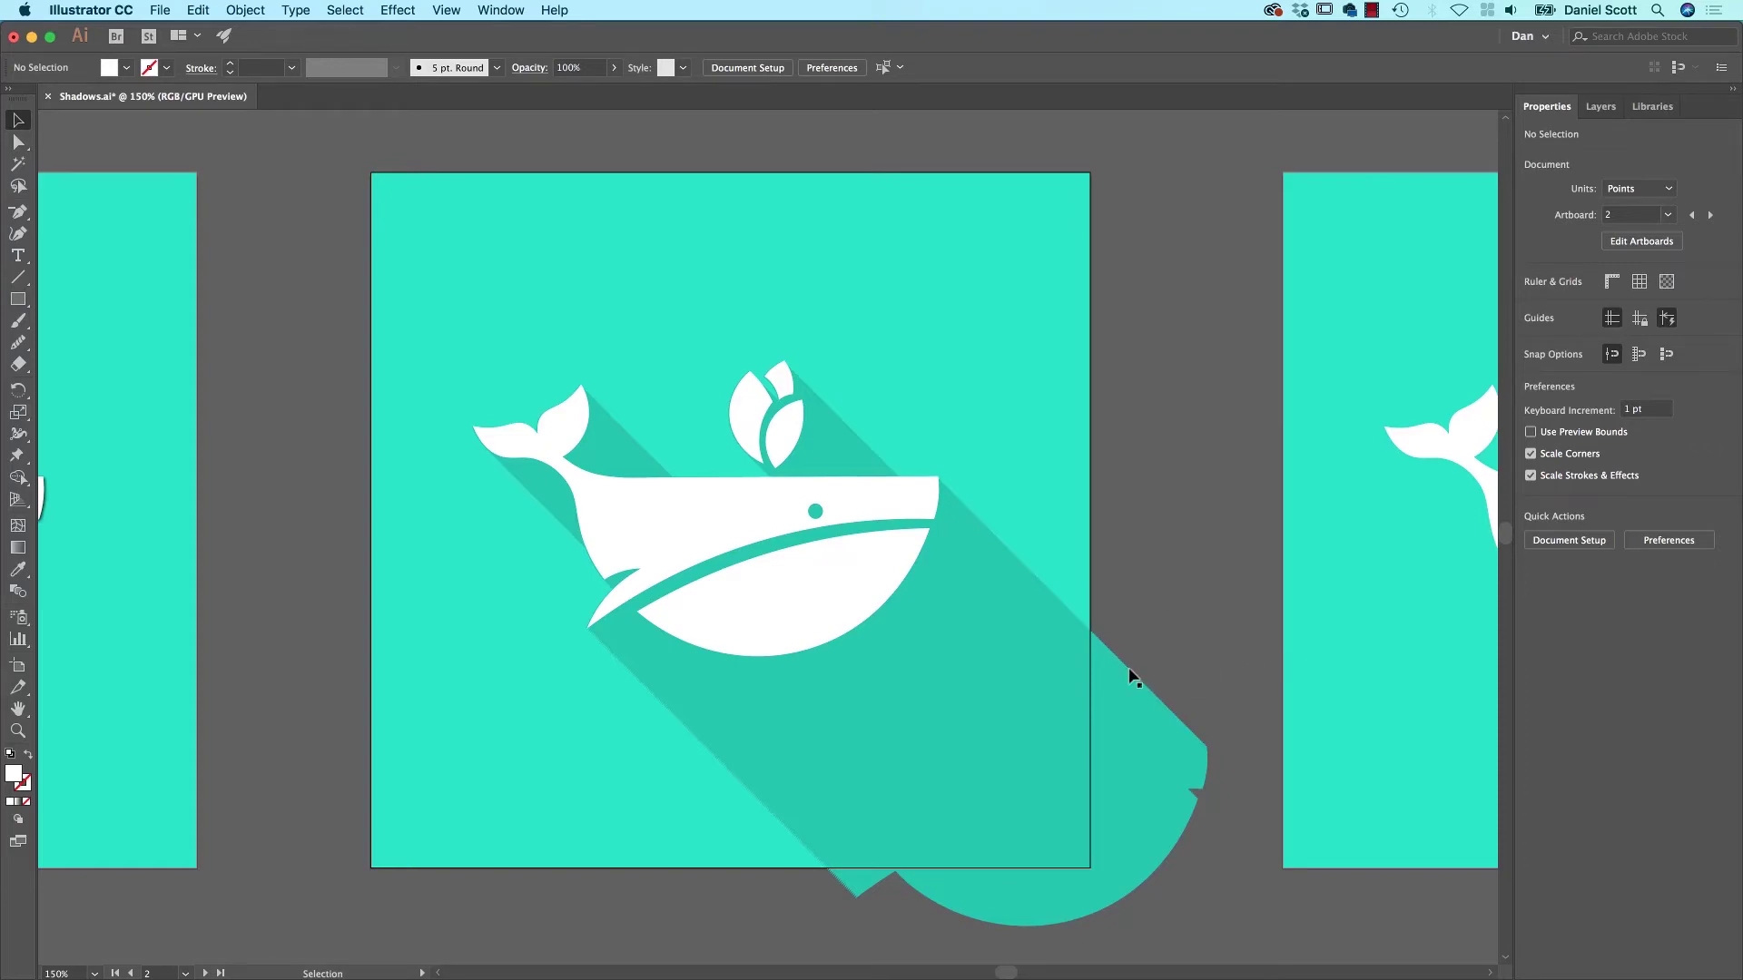
# Nudge the white whale down off the artboard and select all the stacked teal shadow copies.
pyautogui.hotkey('ctrl', 'y')
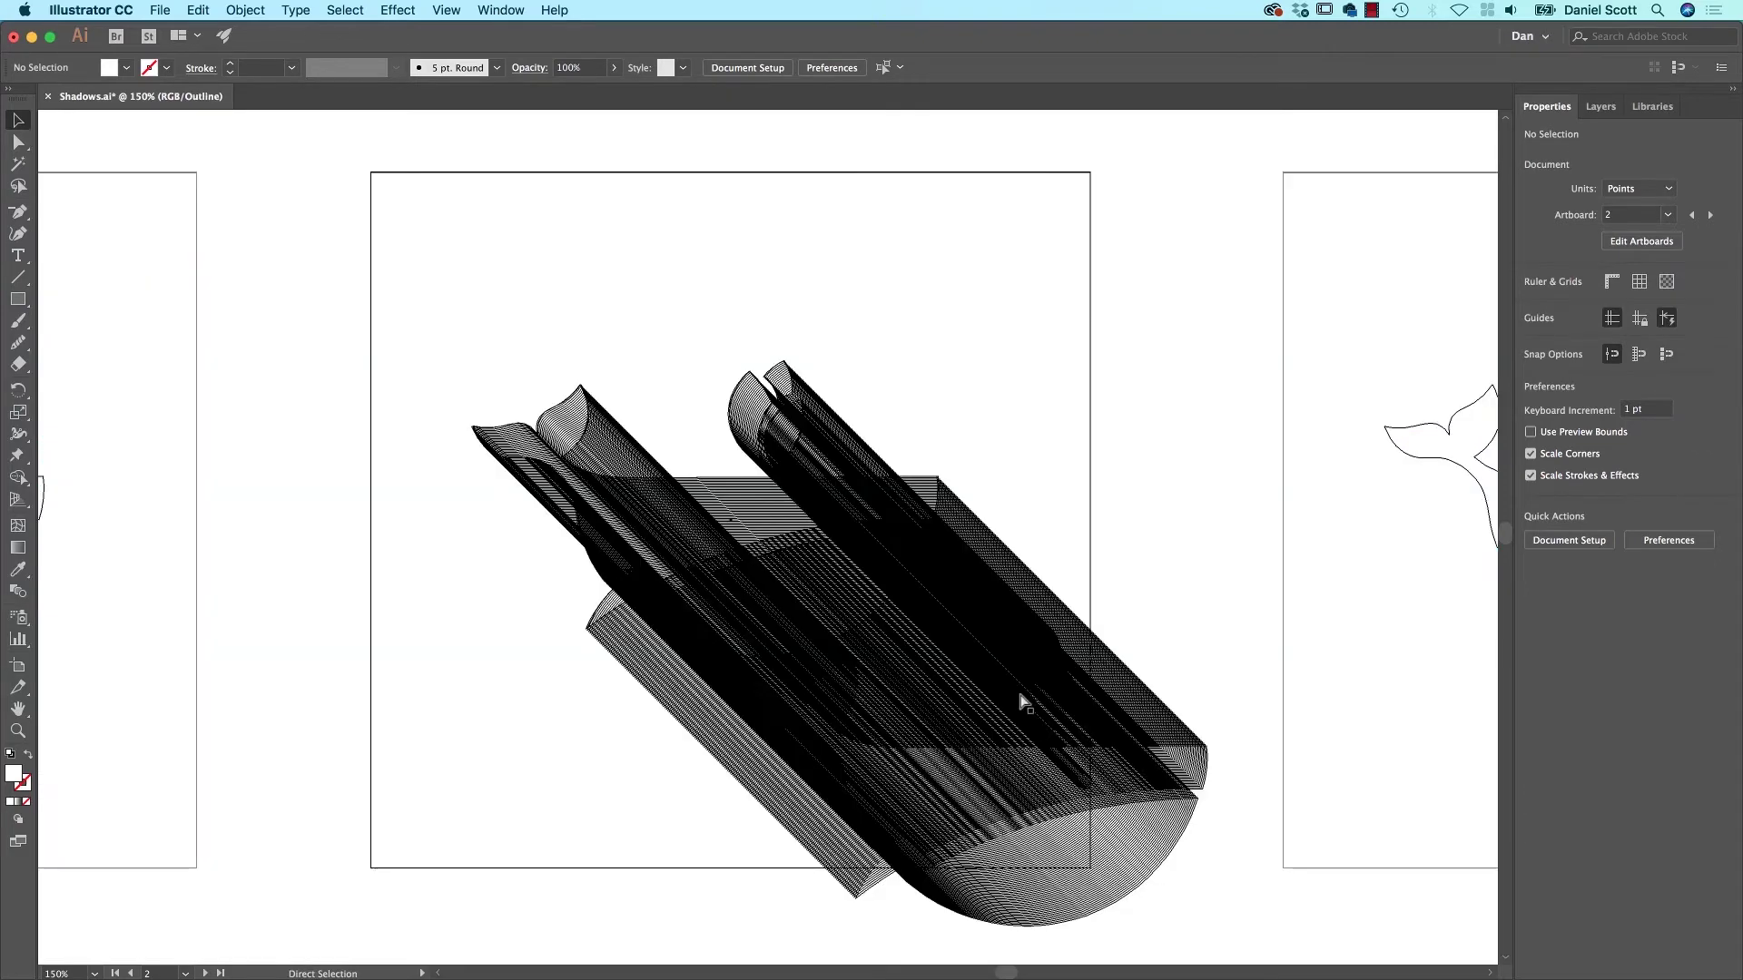
pyautogui.hotkey('ctrl', 'y')
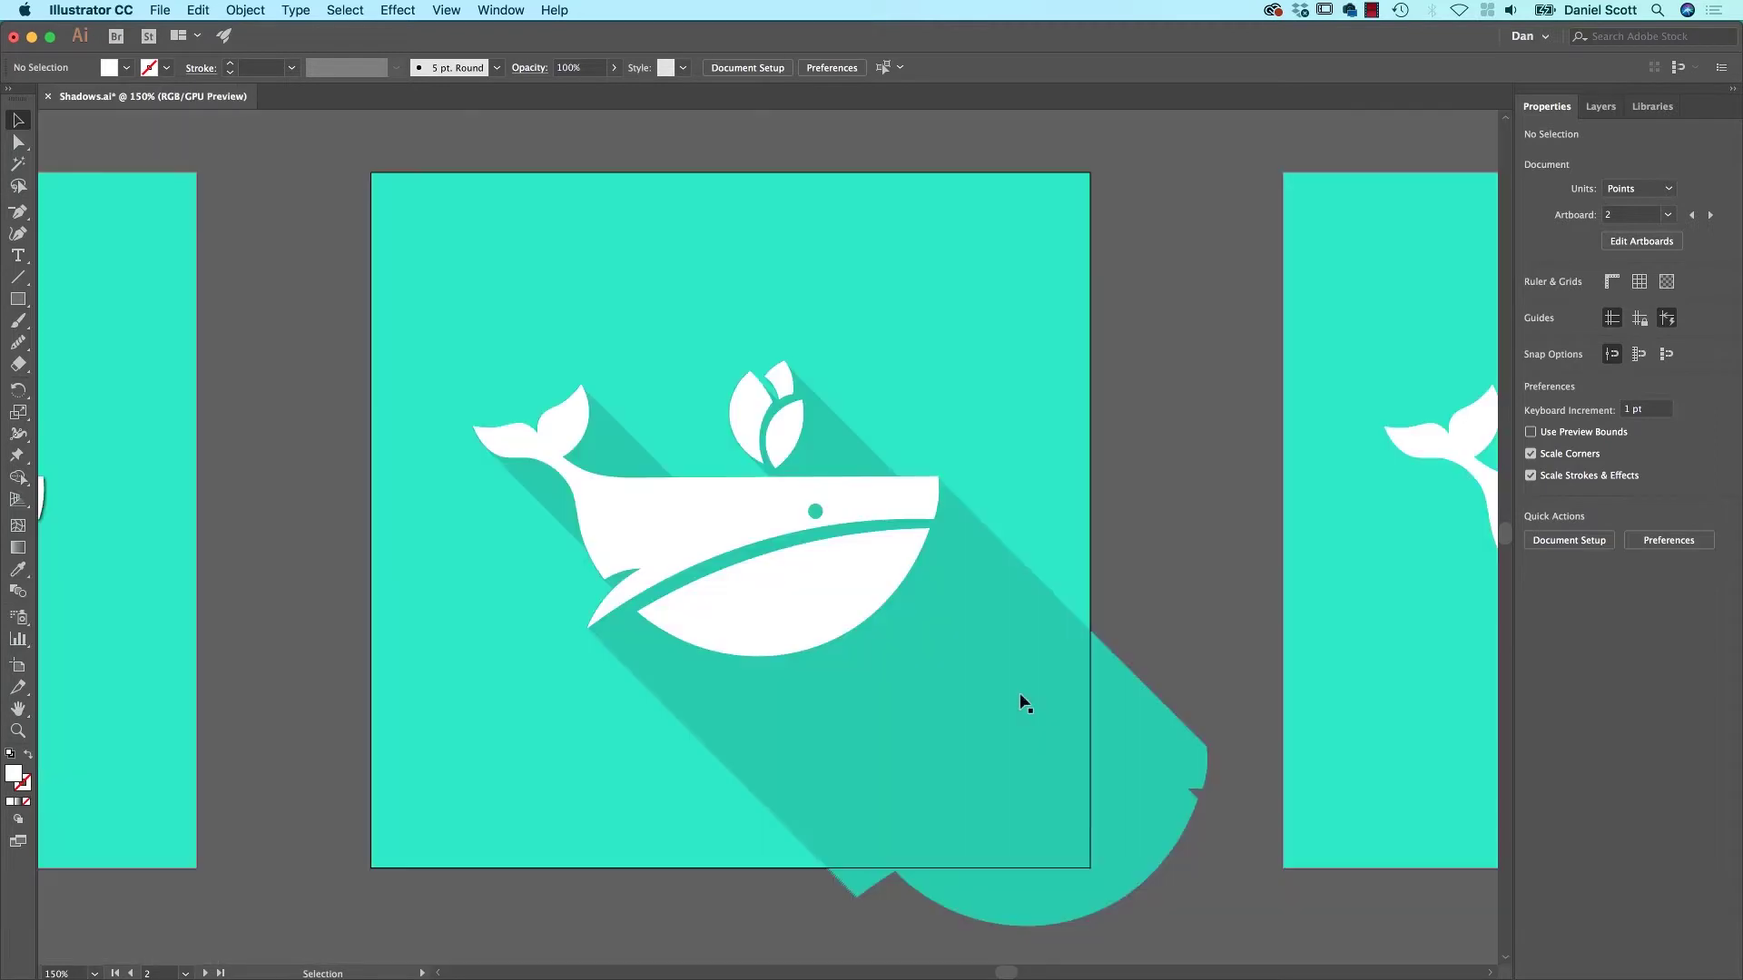
pyautogui.click(735, 505)
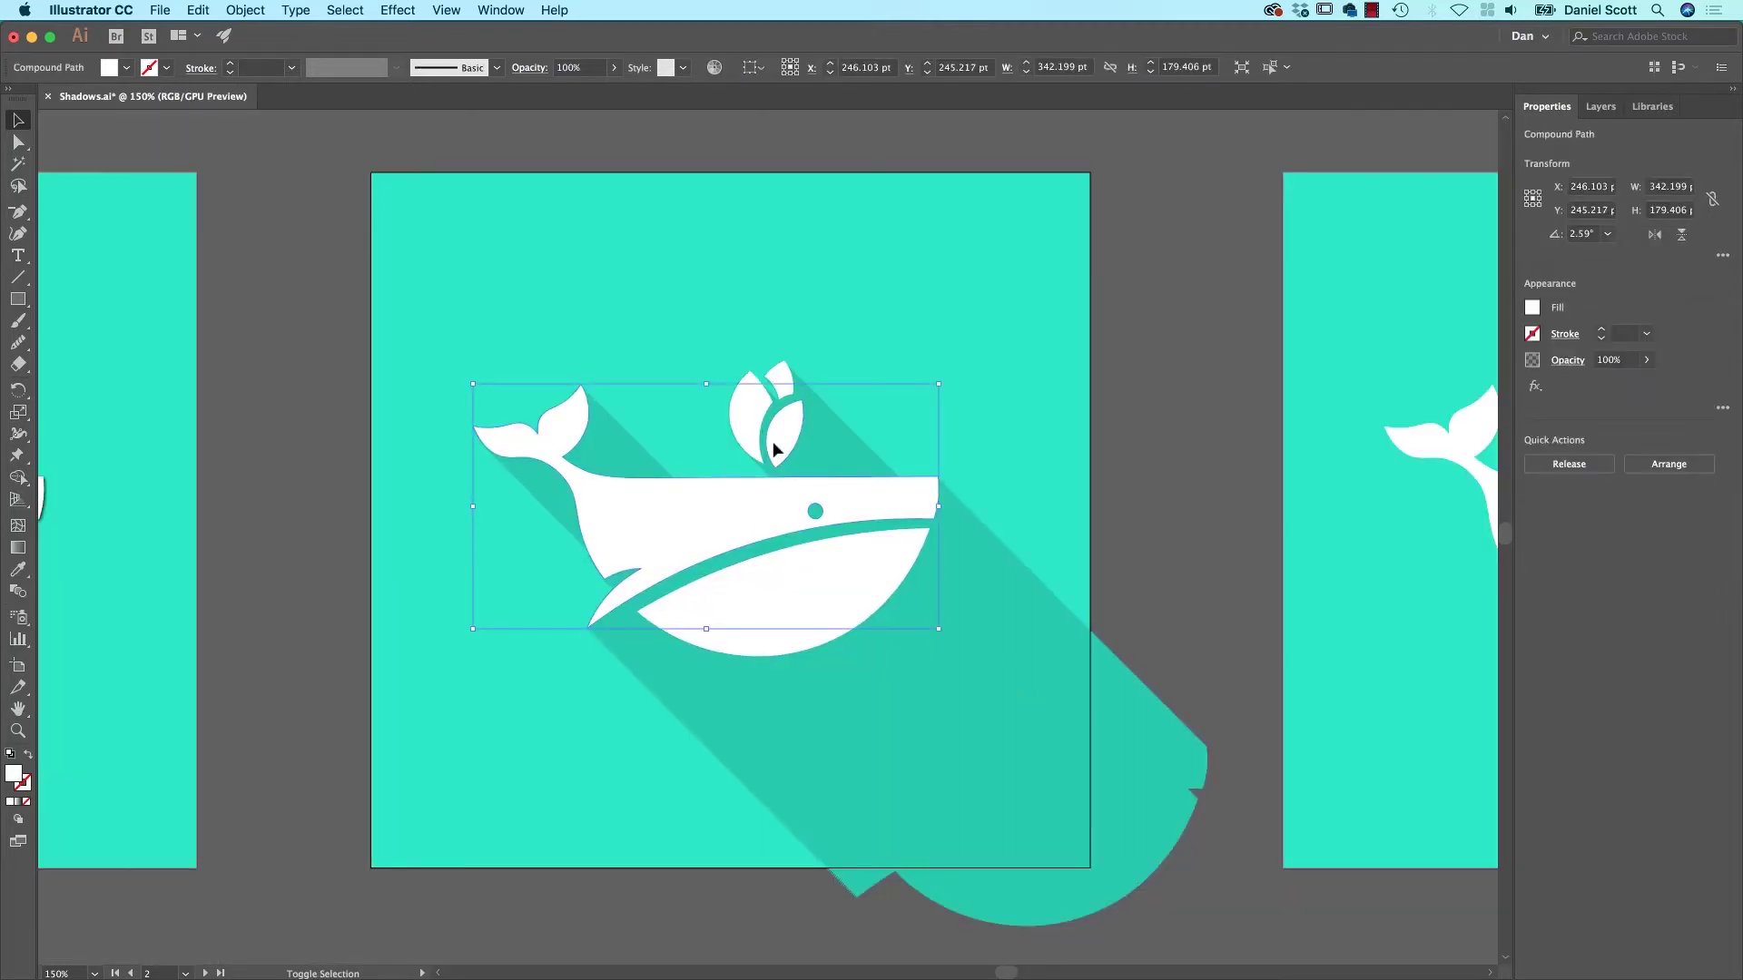
pyautogui.hotkey('shift', 'Down')
pyautogui.hotkey('shift', 'Down')
pyautogui.hotkey('shift', 'Down')
pyautogui.hotkey('shift', 'Down')
pyautogui.hotkey('shift', 'Down')
pyautogui.hotkey('shift', 'Down')
pyautogui.click(1107, 472)
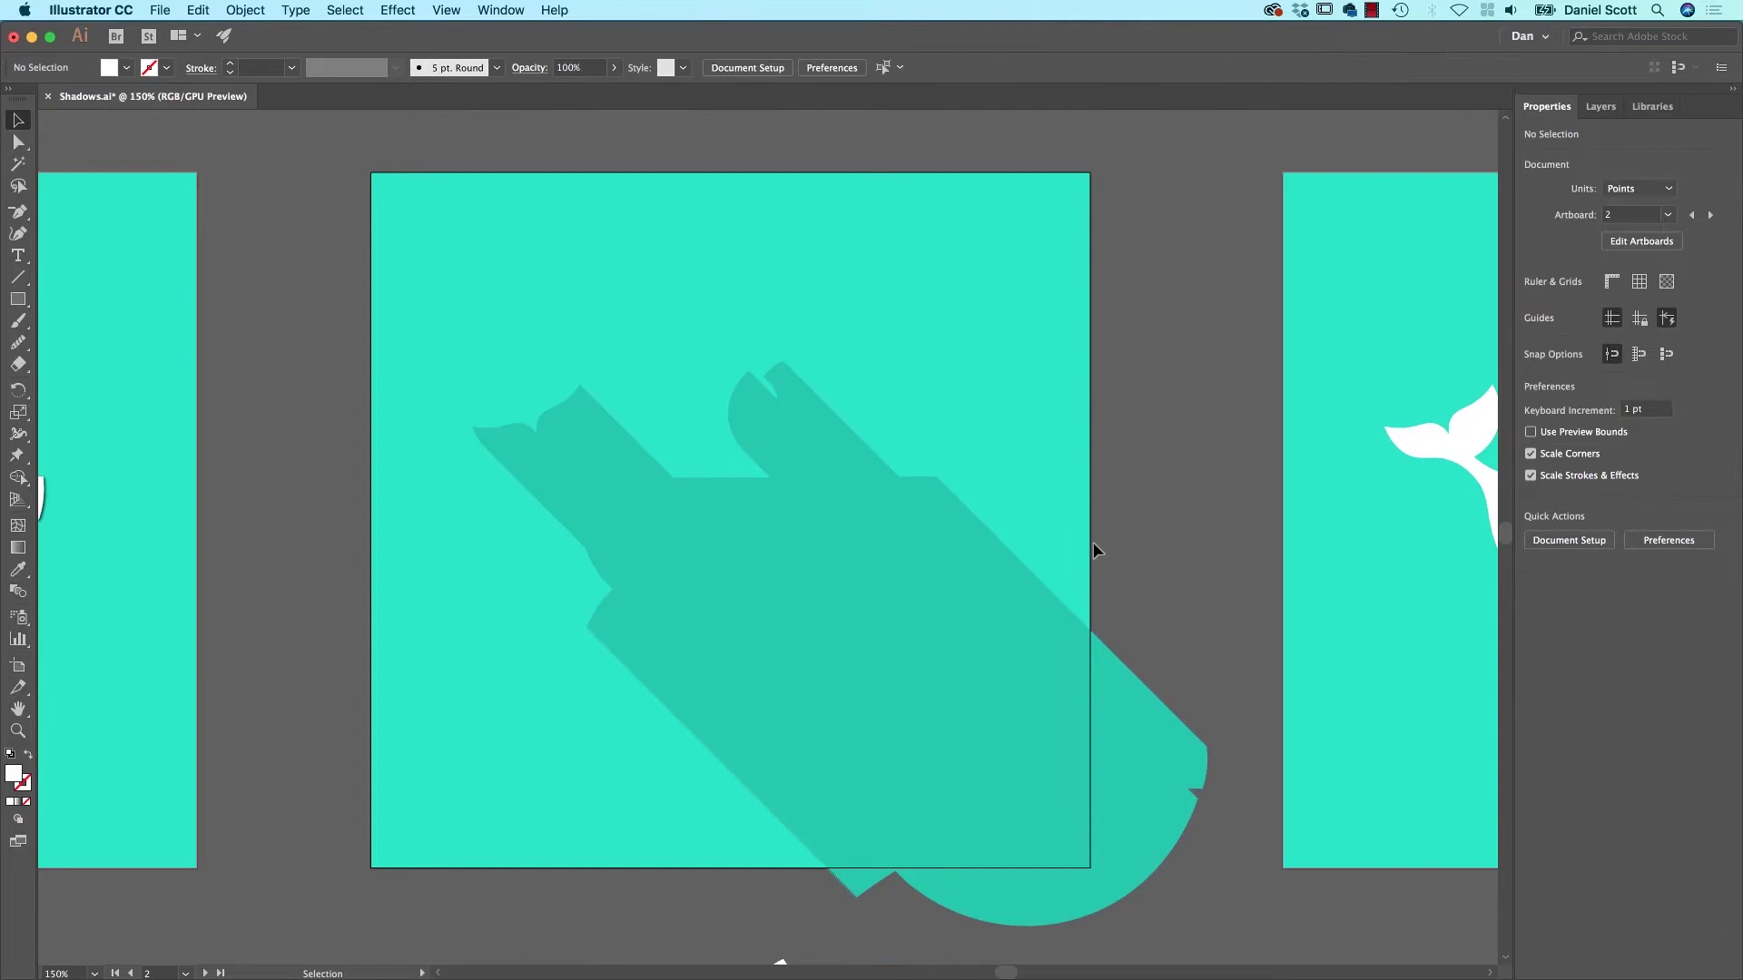
pyautogui.moveTo(1032, 593); pyautogui.dragTo(1014, 497)
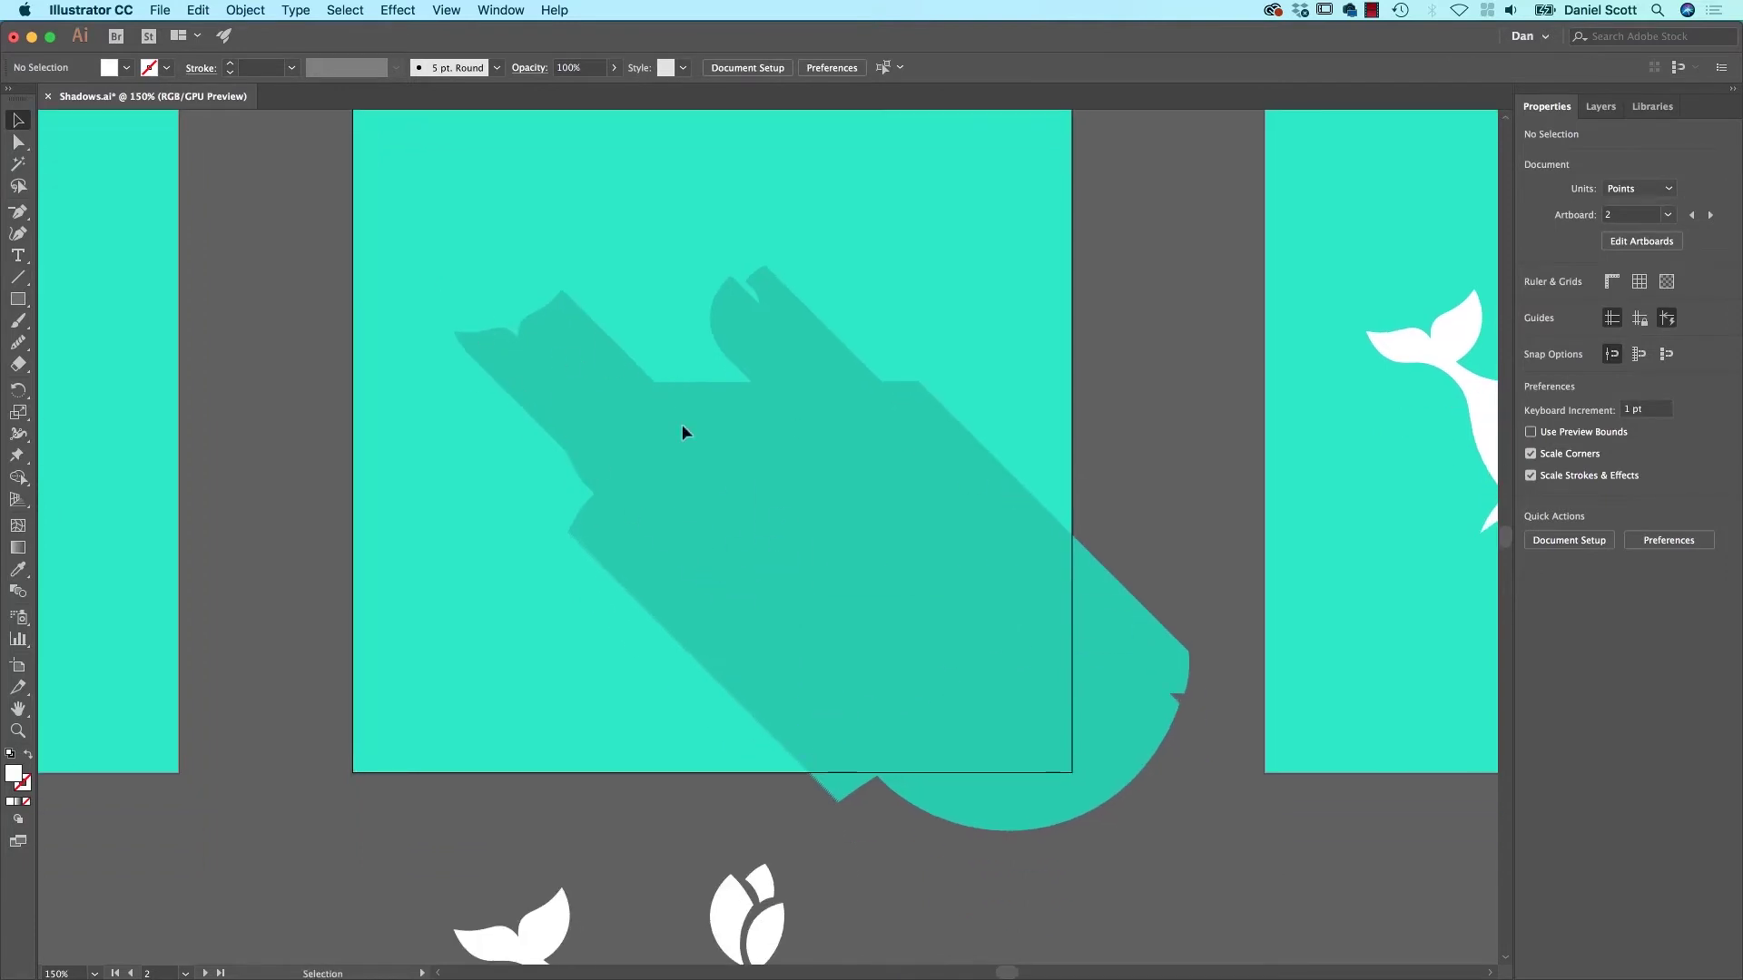
pyautogui.click(1140, 739)
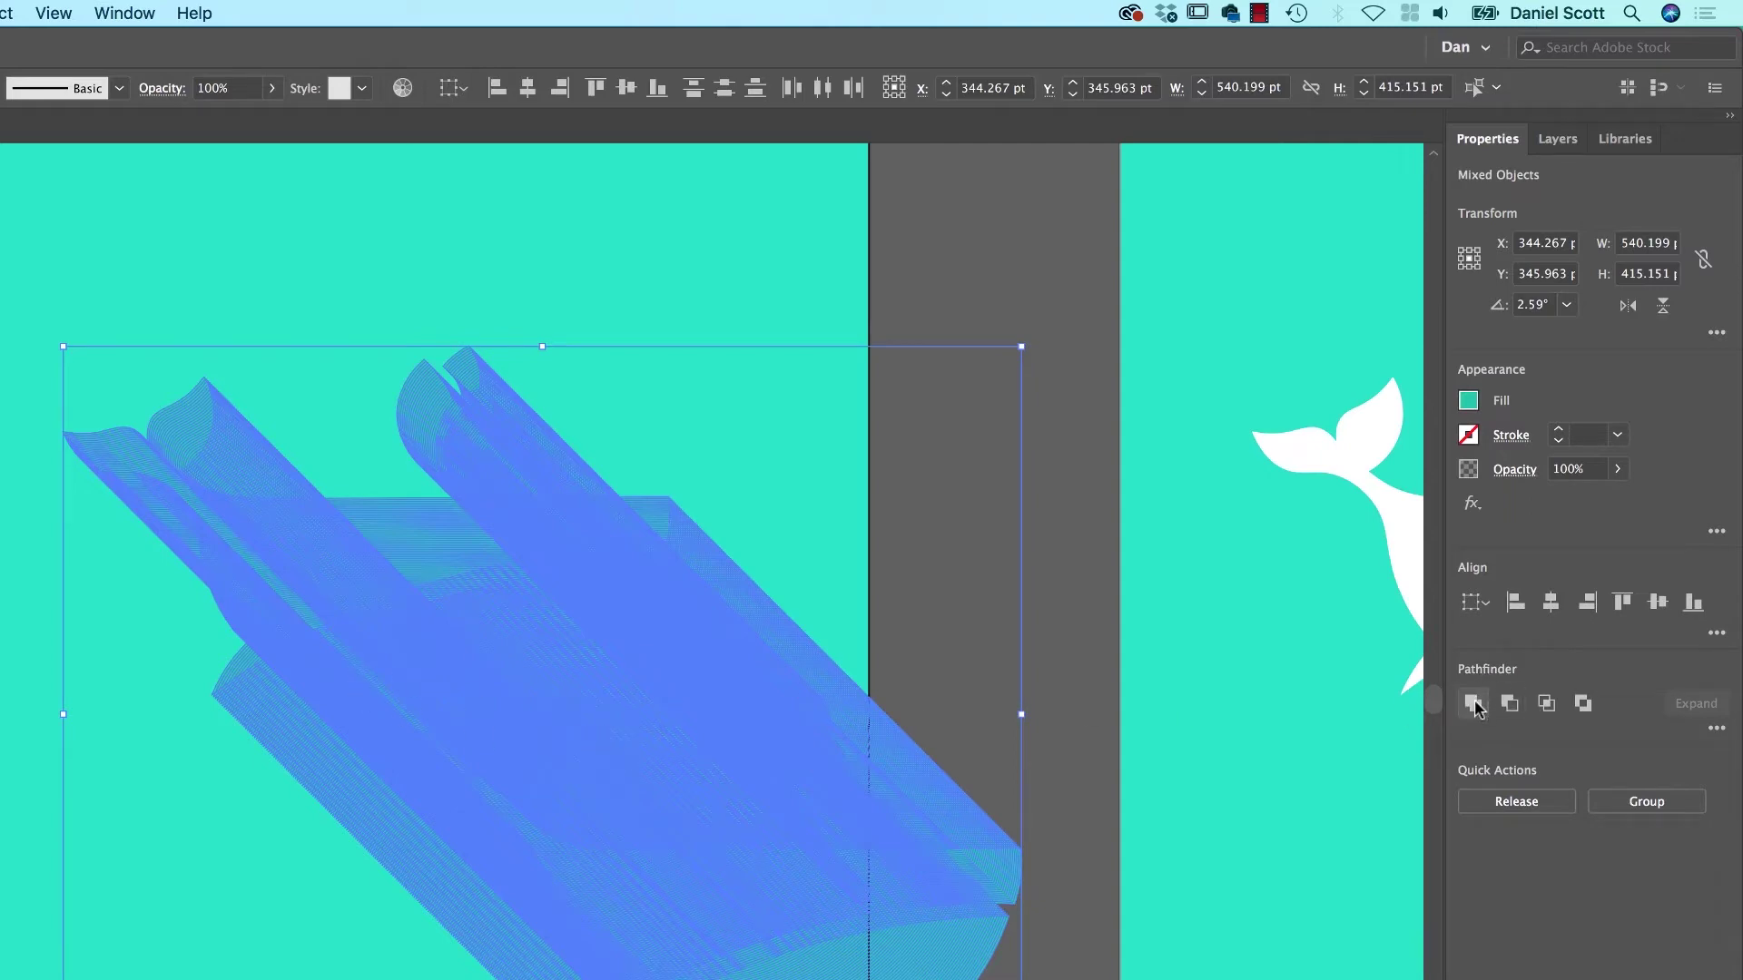
# Unite the stacked teal copies with Pathfinder into one diagonal shadow shape.
pyautogui.click(1473, 705)
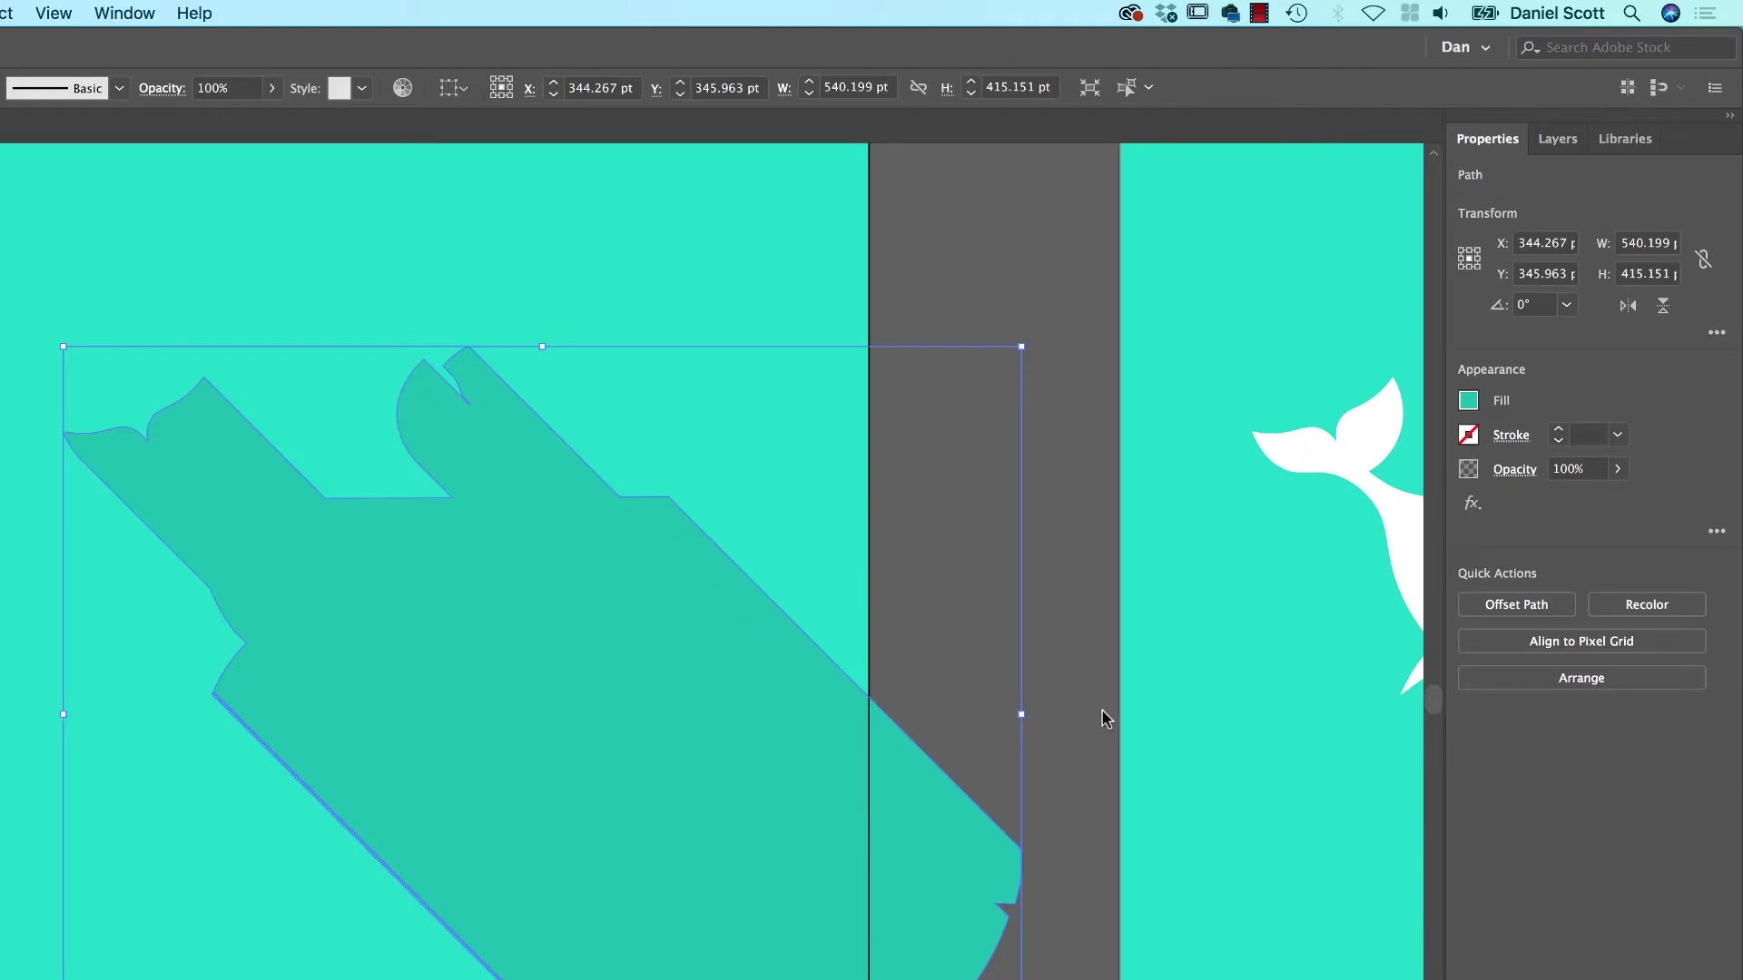
pyautogui.click(1096, 717)
pyautogui.hotkey('shift', 'b')
pyautogui.scroll(-3, 542, 881)
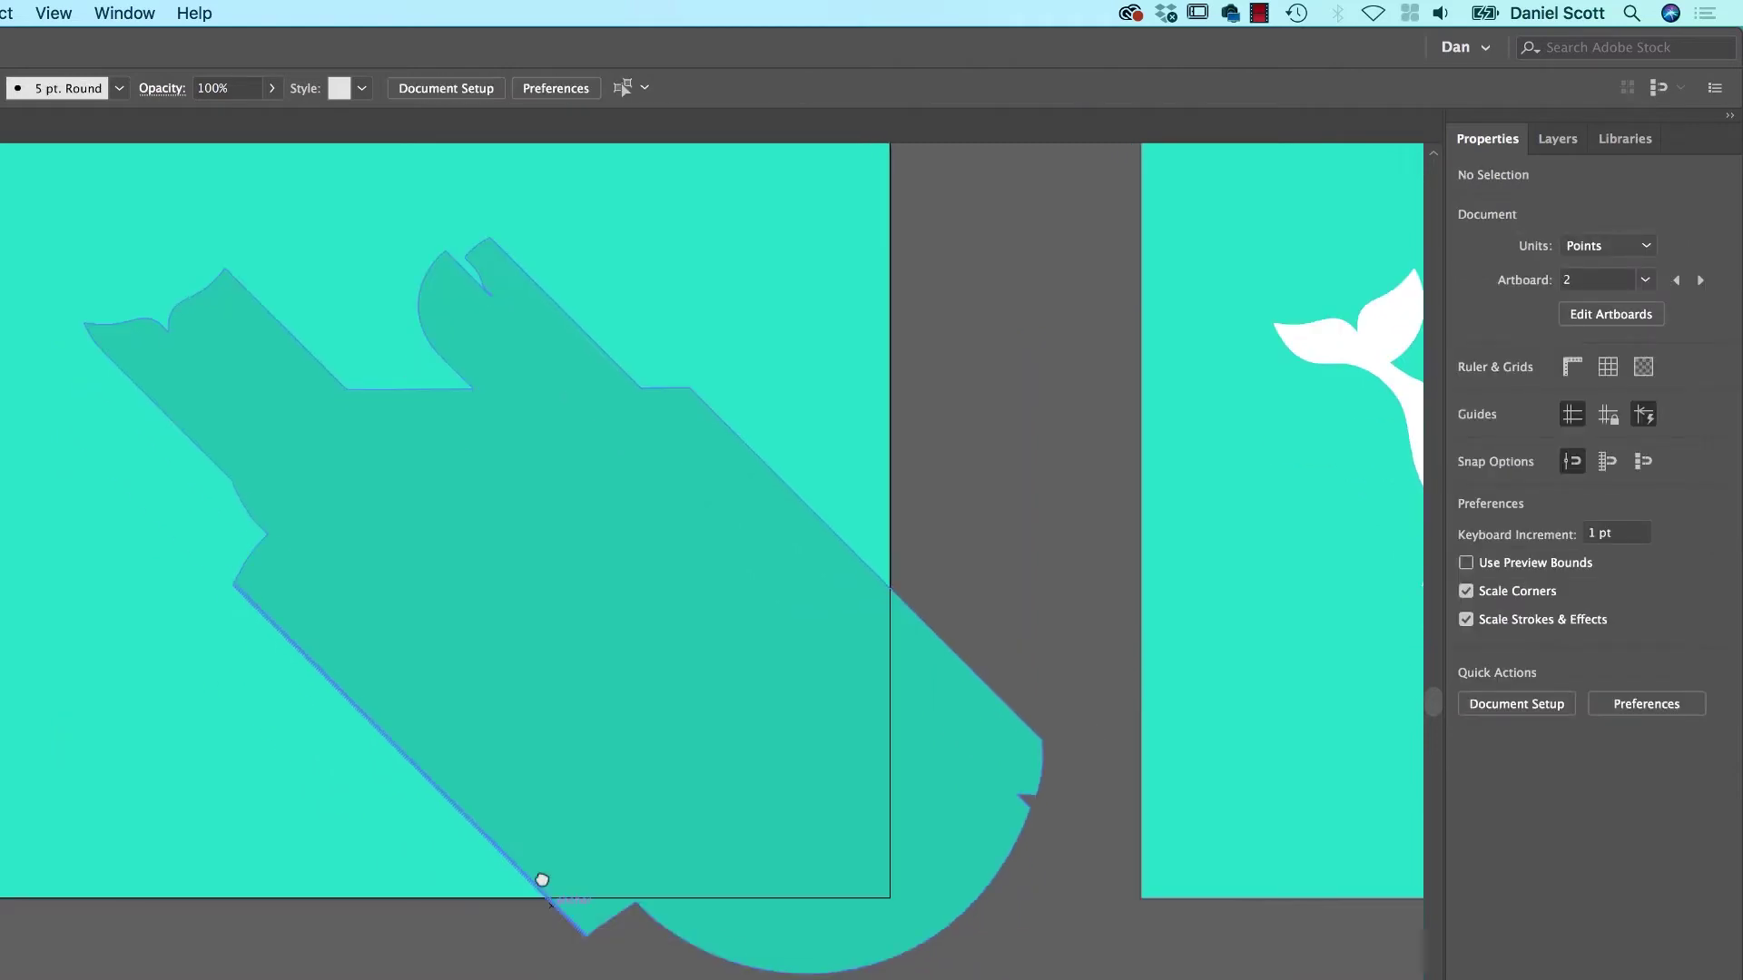
pyautogui.scroll(2, 542, 881)
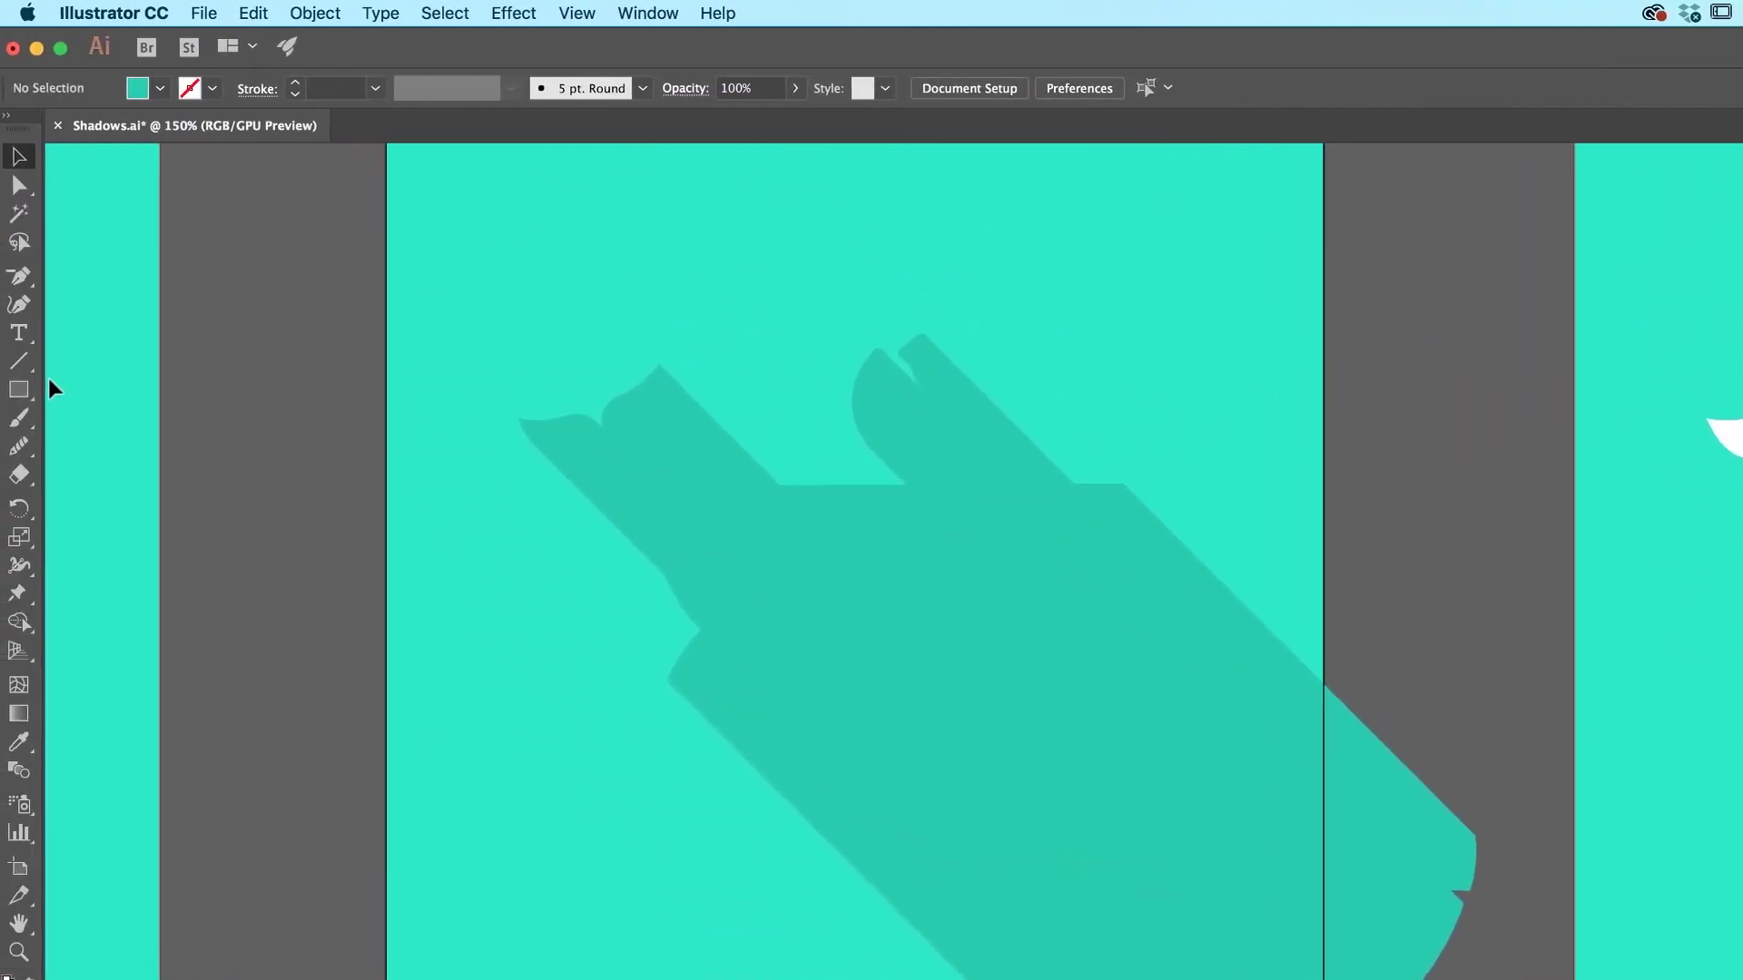
# Trim the shadow to the middle artboard using a covering rectangle and the Shape Builder.
pyautogui.press('super+minus')
pyautogui.press('super+minus')
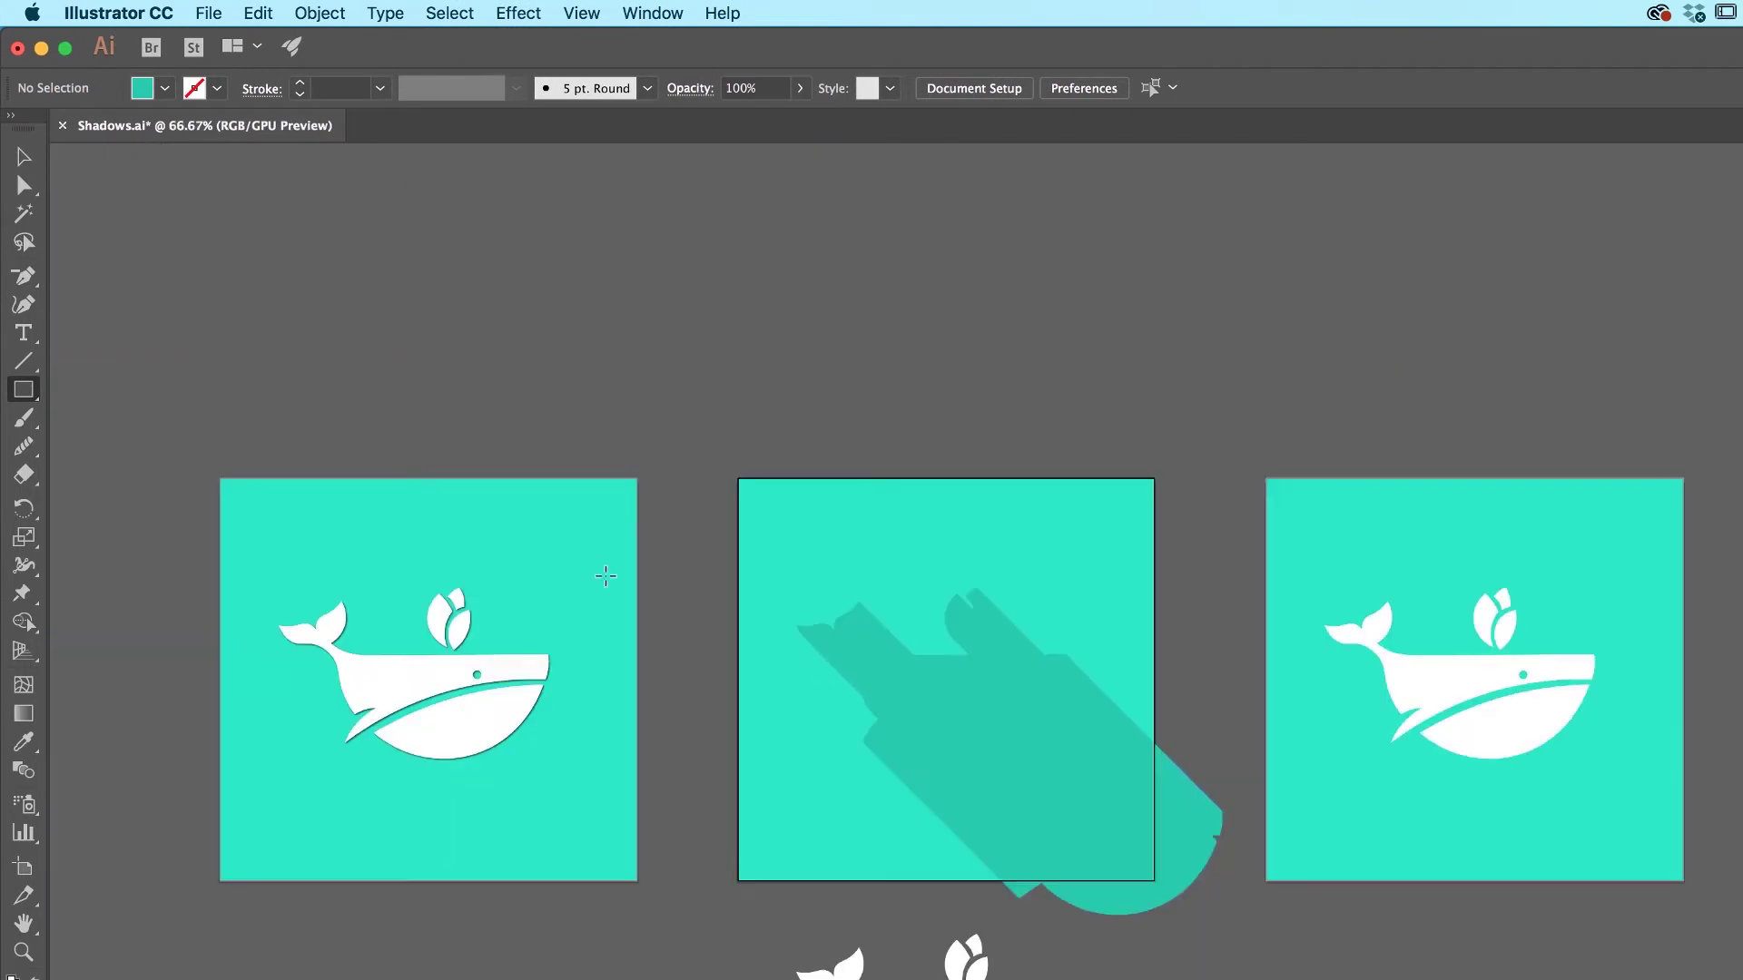
pyautogui.moveTo(736, 475); pyautogui.dragTo(1154, 880)
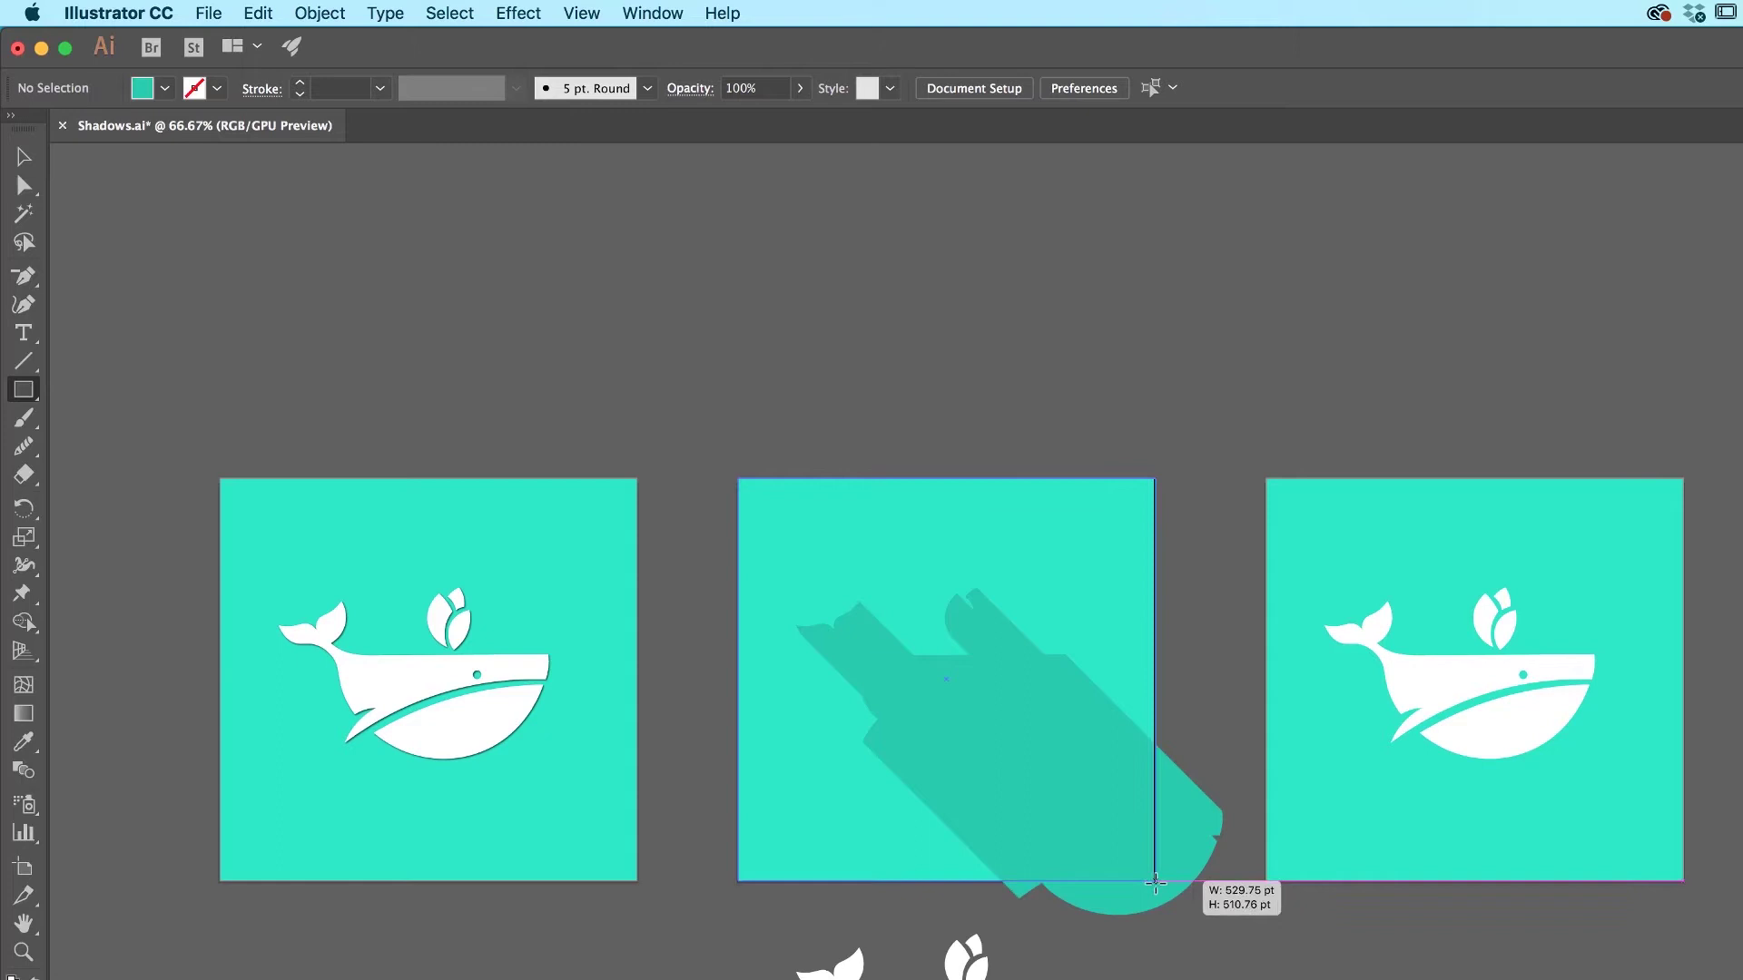
pyautogui.press('v')
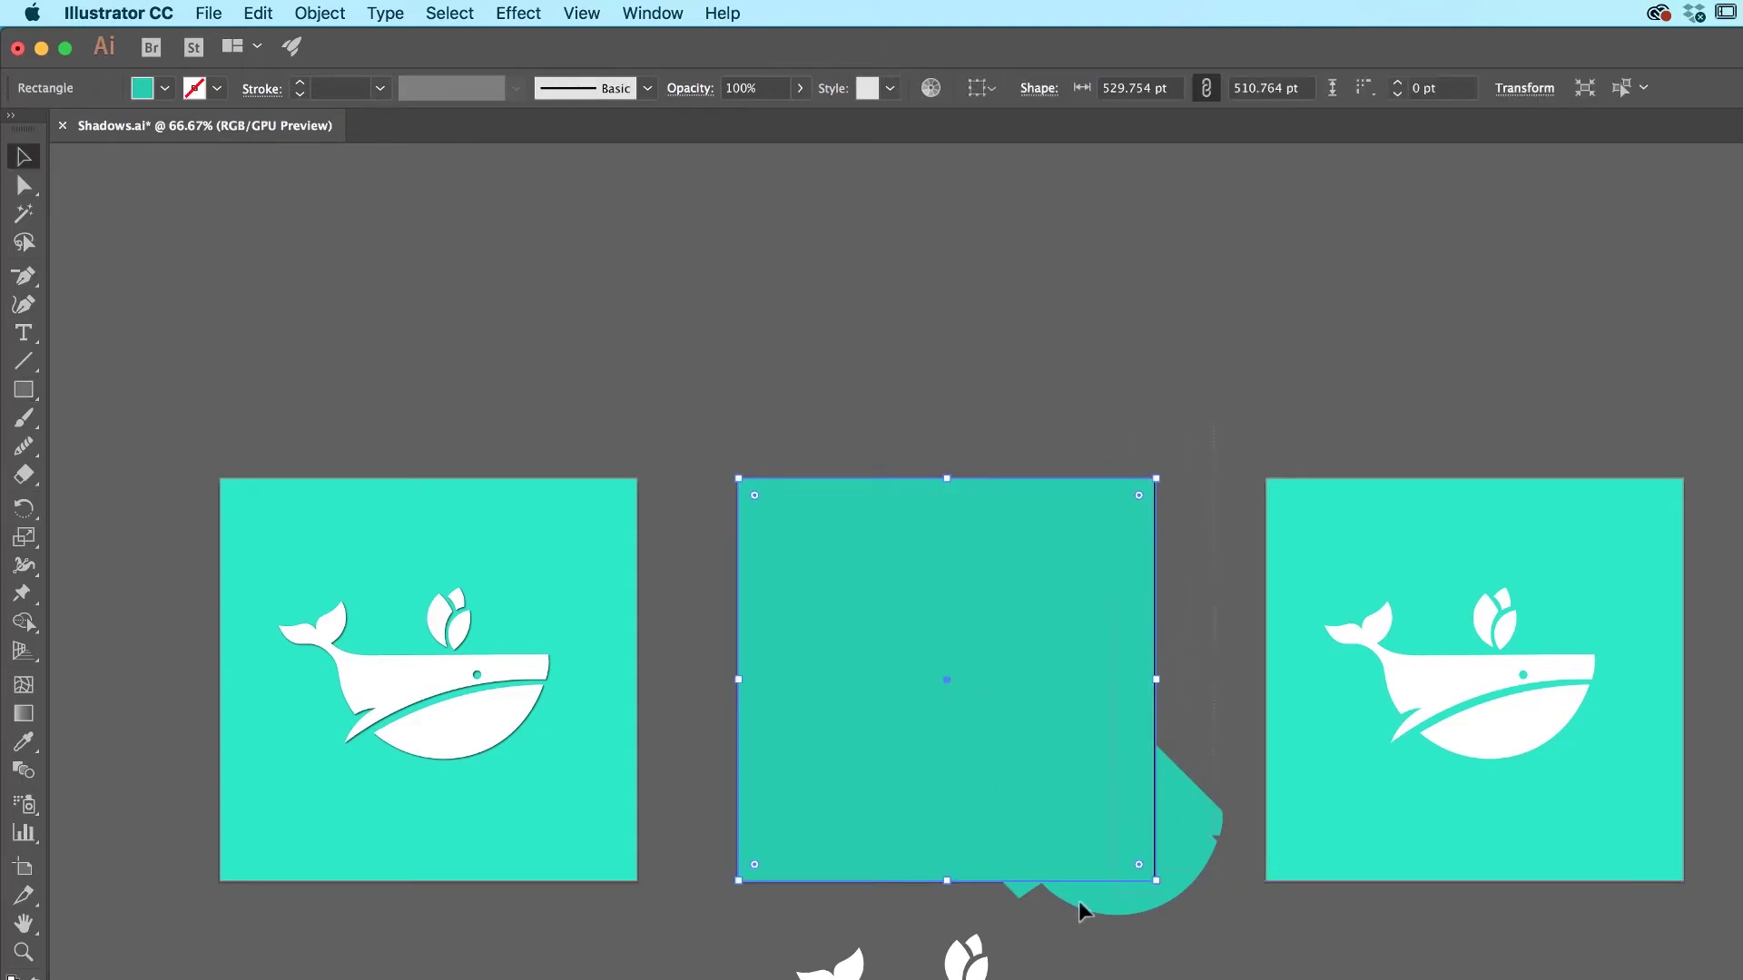
pyautogui.keyDown('shift'); pyautogui.click(1163, 895); pyautogui.keyUp('shift')
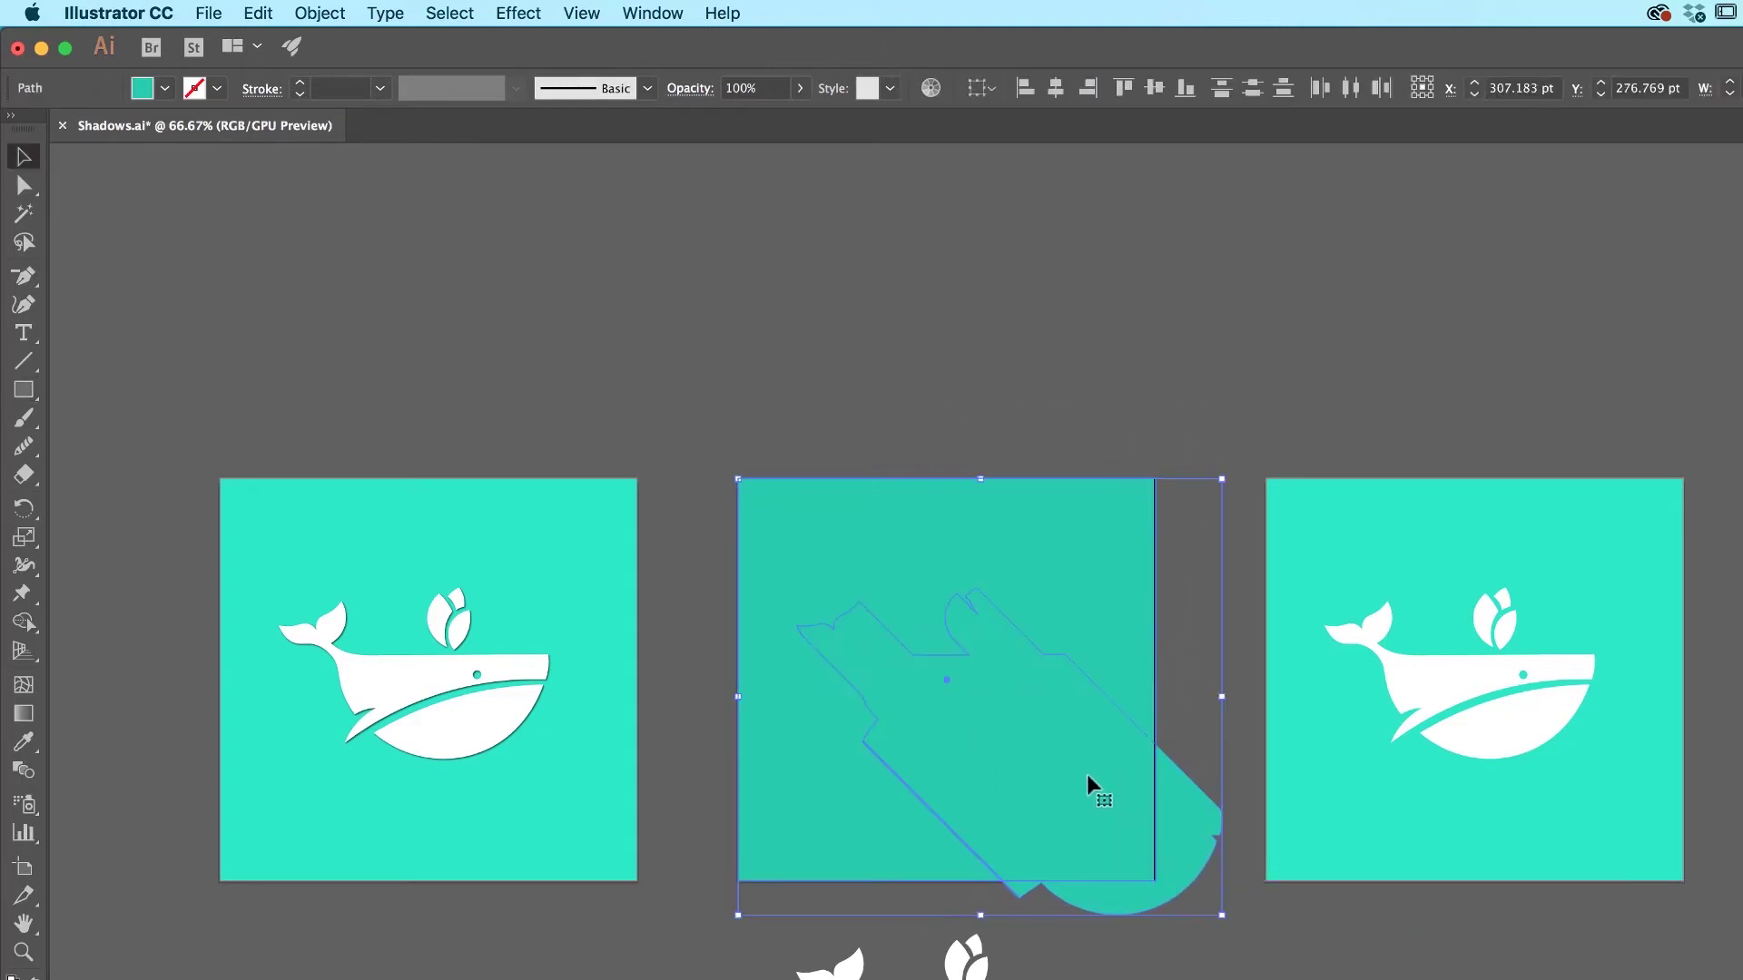
pyautogui.hotkey('shift', 'm')
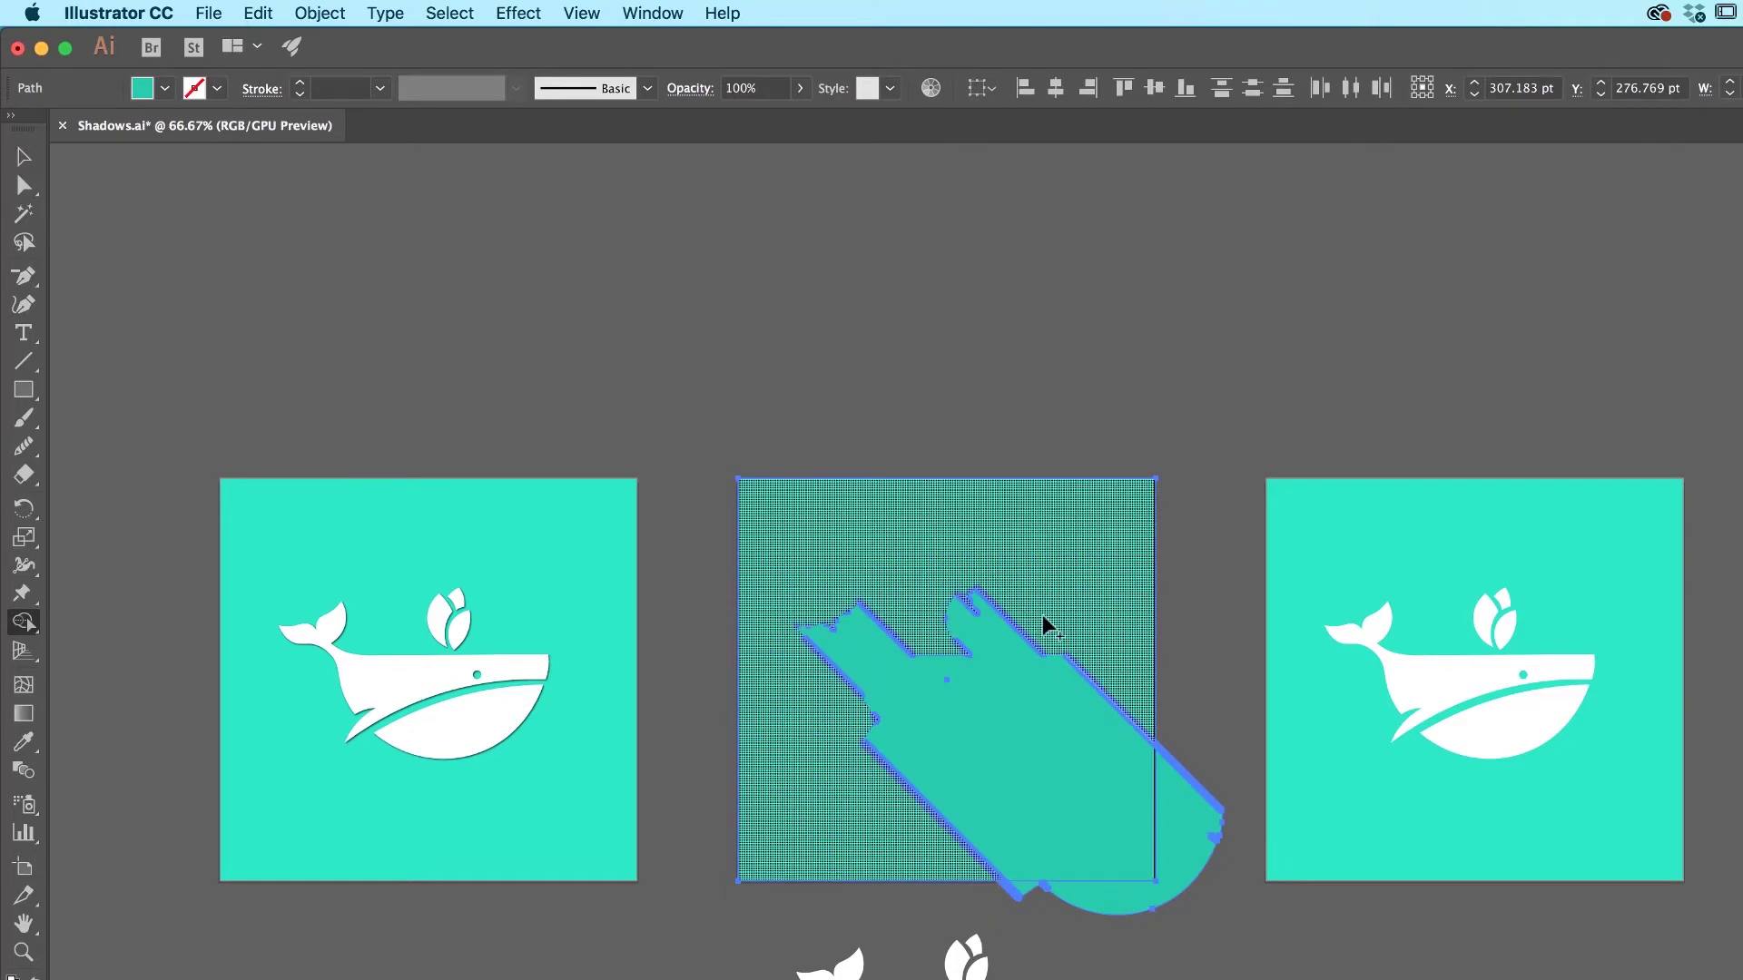
pyautogui.keyDown('alt'); pyautogui.click(1189, 831); pyautogui.keyUp('alt')
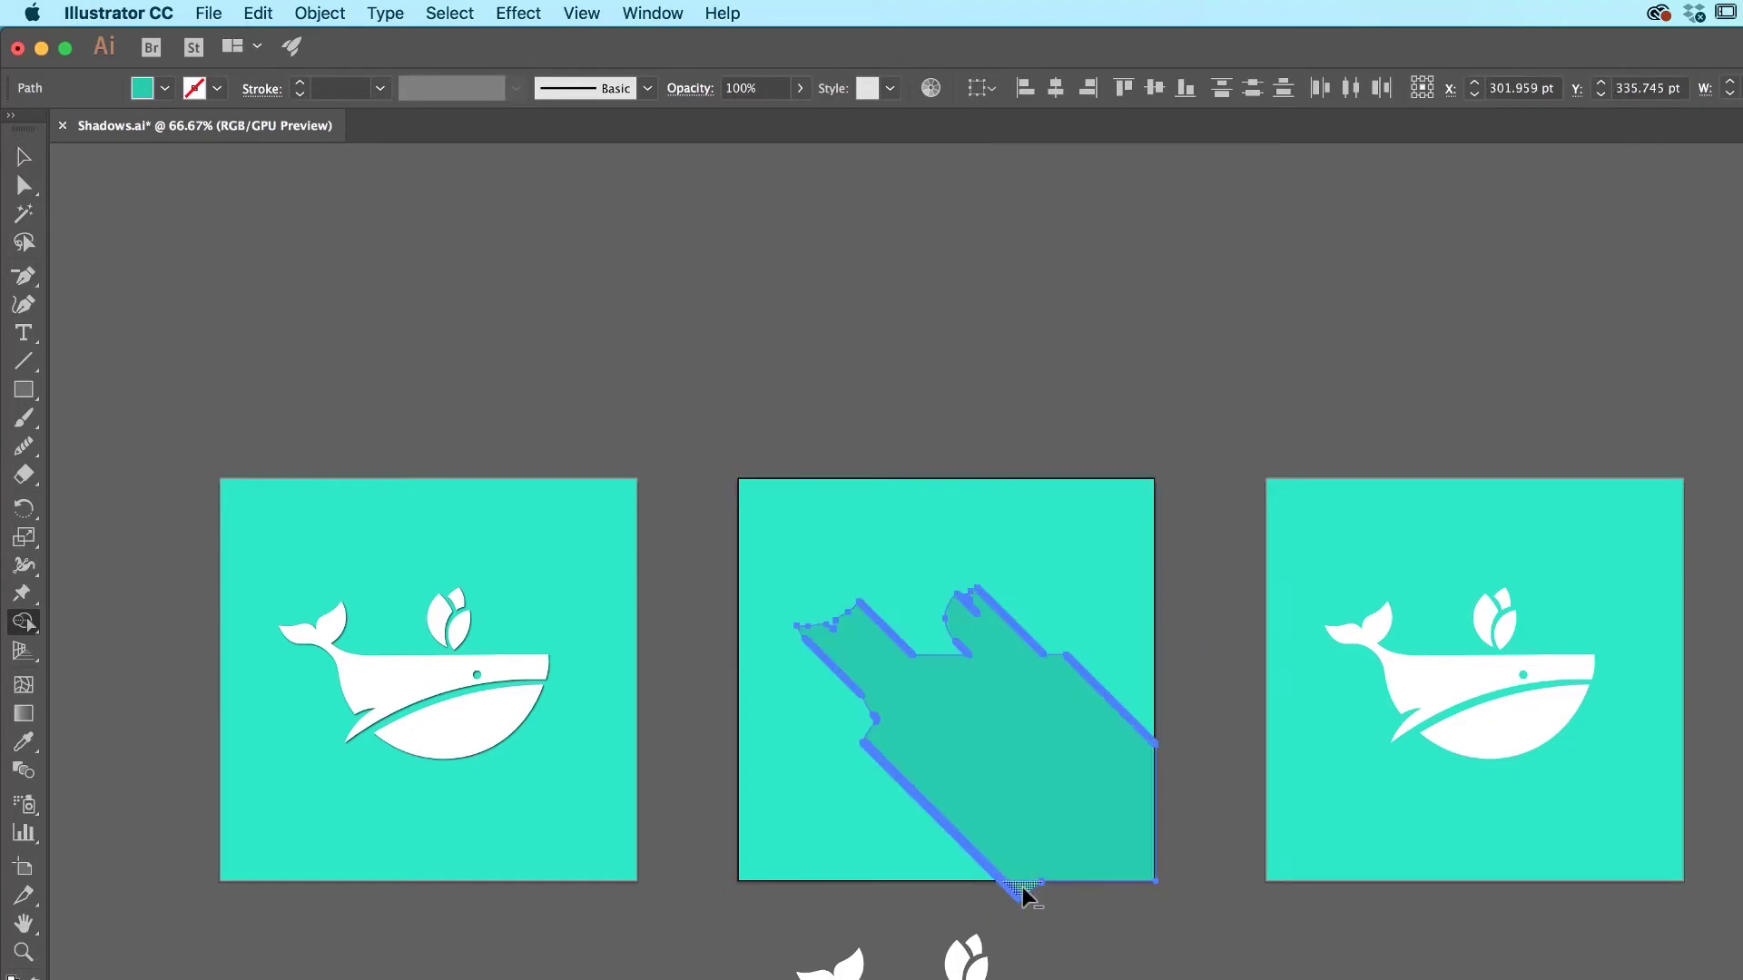
pyautogui.keyDown('alt'); pyautogui.click(1021, 889); pyautogui.keyUp('alt')
pyautogui.press('v')
pyautogui.click(1094, 922)
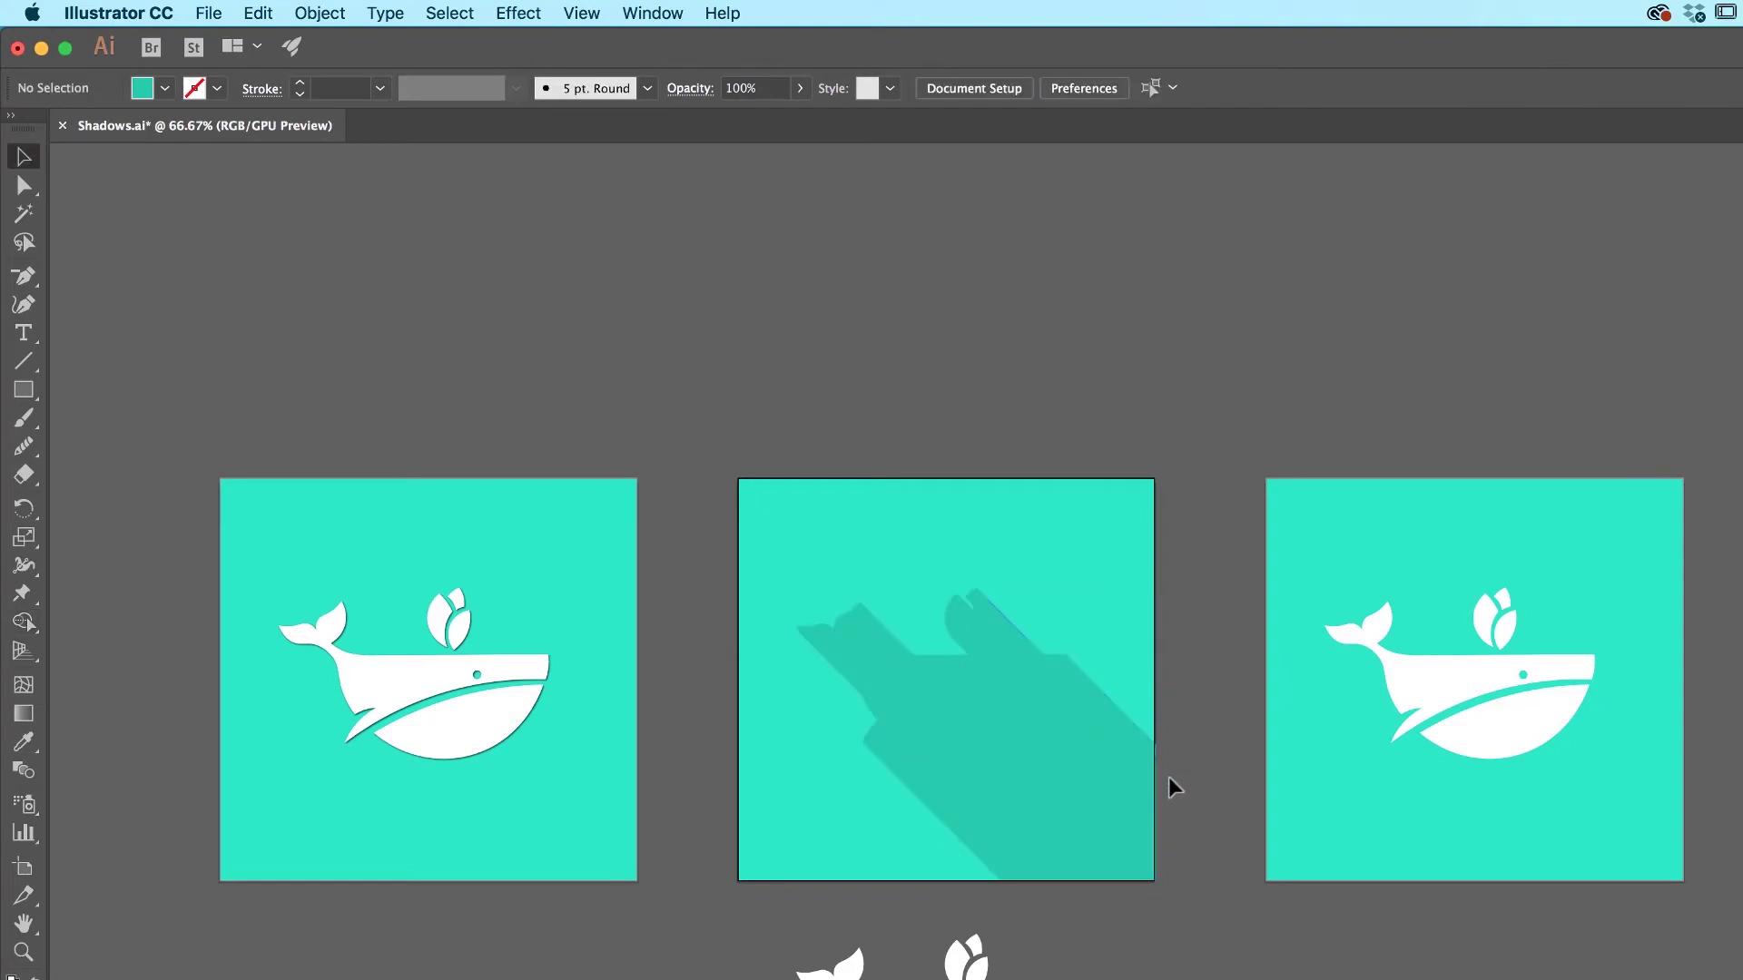
# Move the white whale back onto the middle artboard and send the shadow behind it.
pyautogui.moveTo(995, 975); pyautogui.dragTo(991, 726)
pyautogui.click(976, 373)
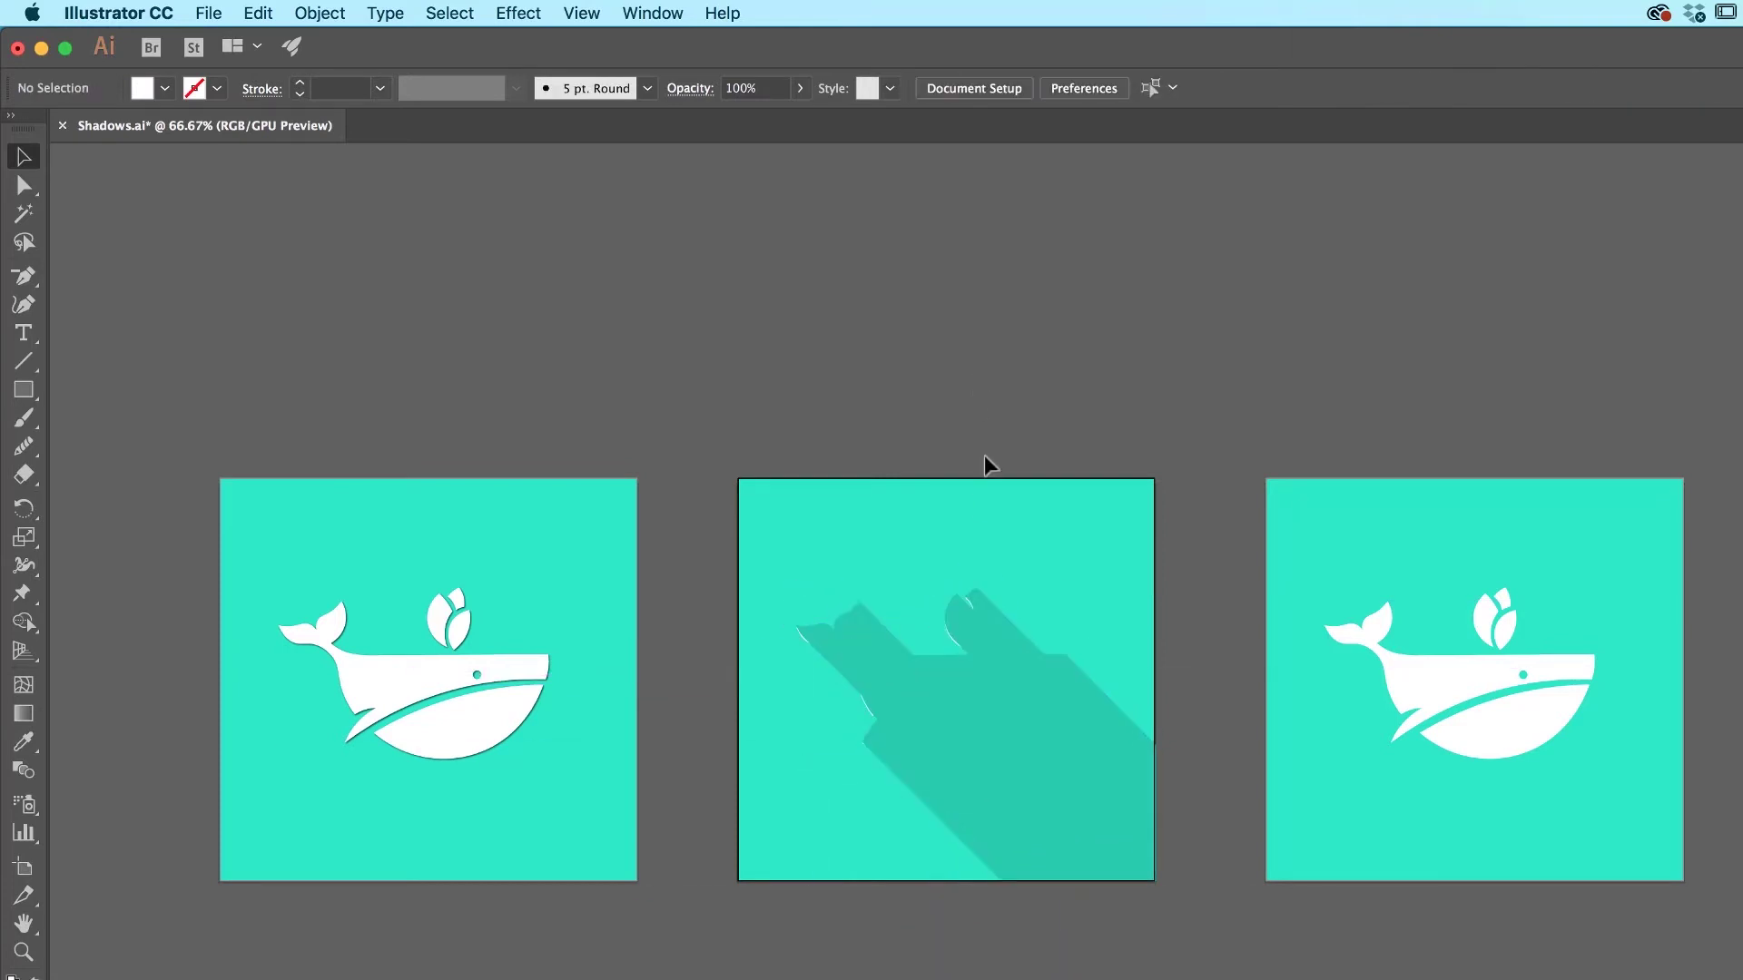
pyautogui.click(1023, 720)
pyautogui.press('super+bracketleft')
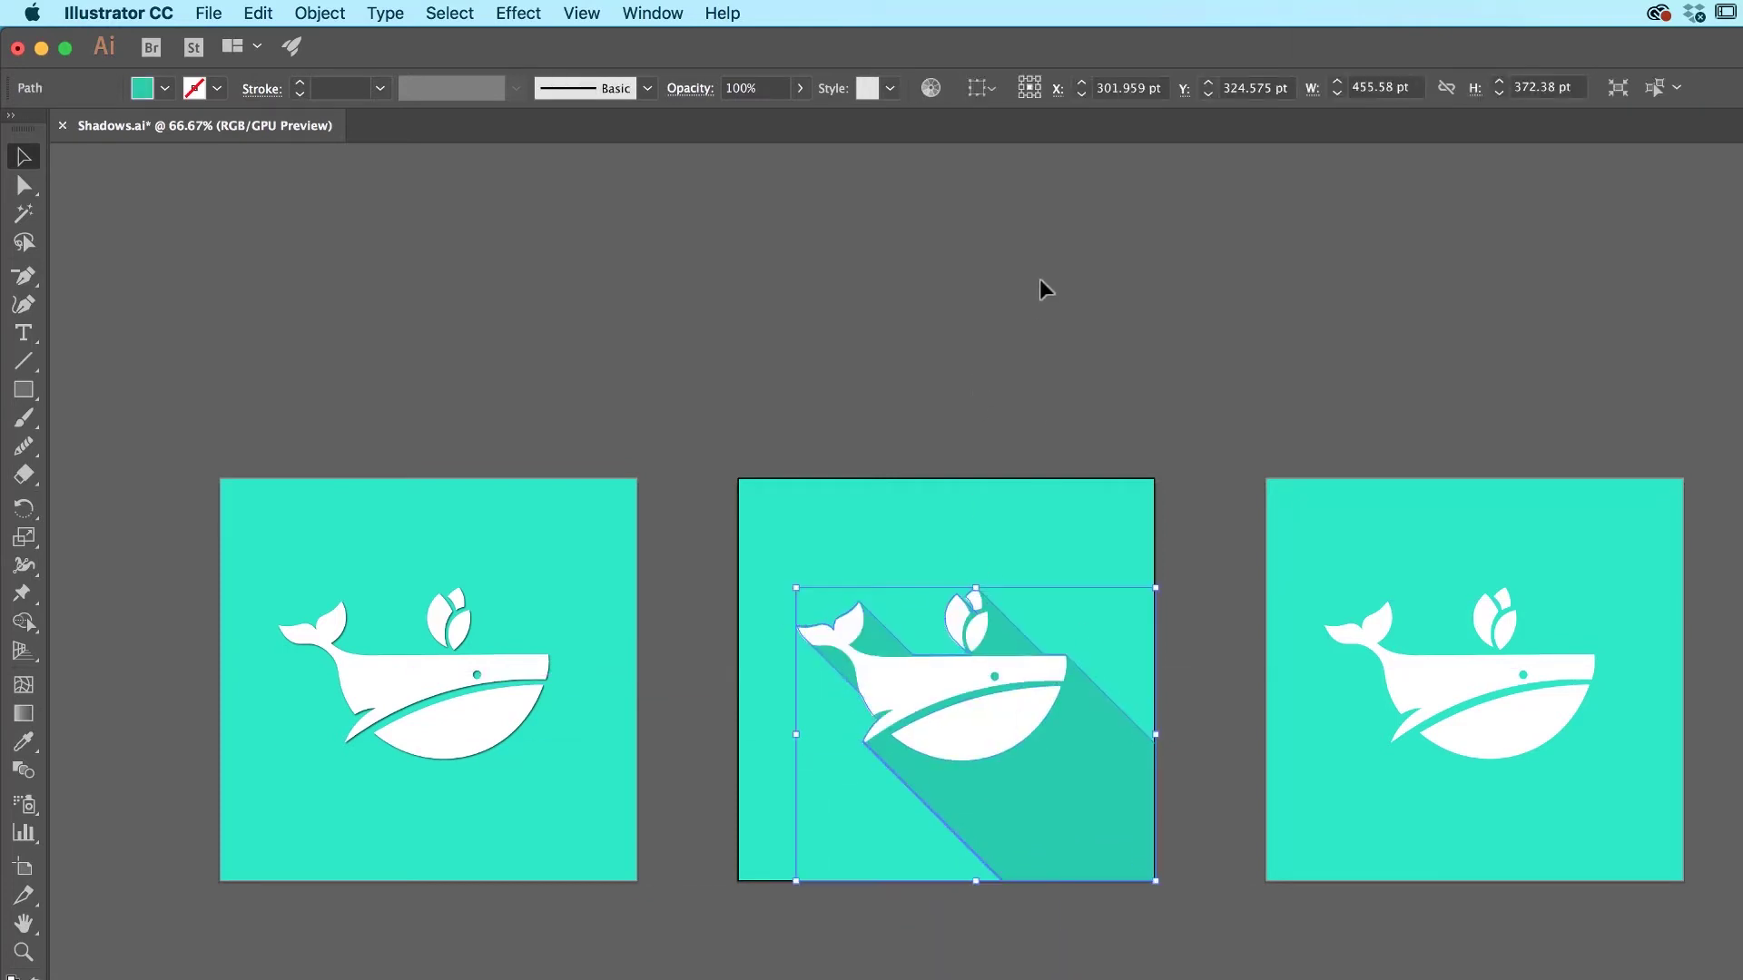
pyautogui.click(1044, 288)
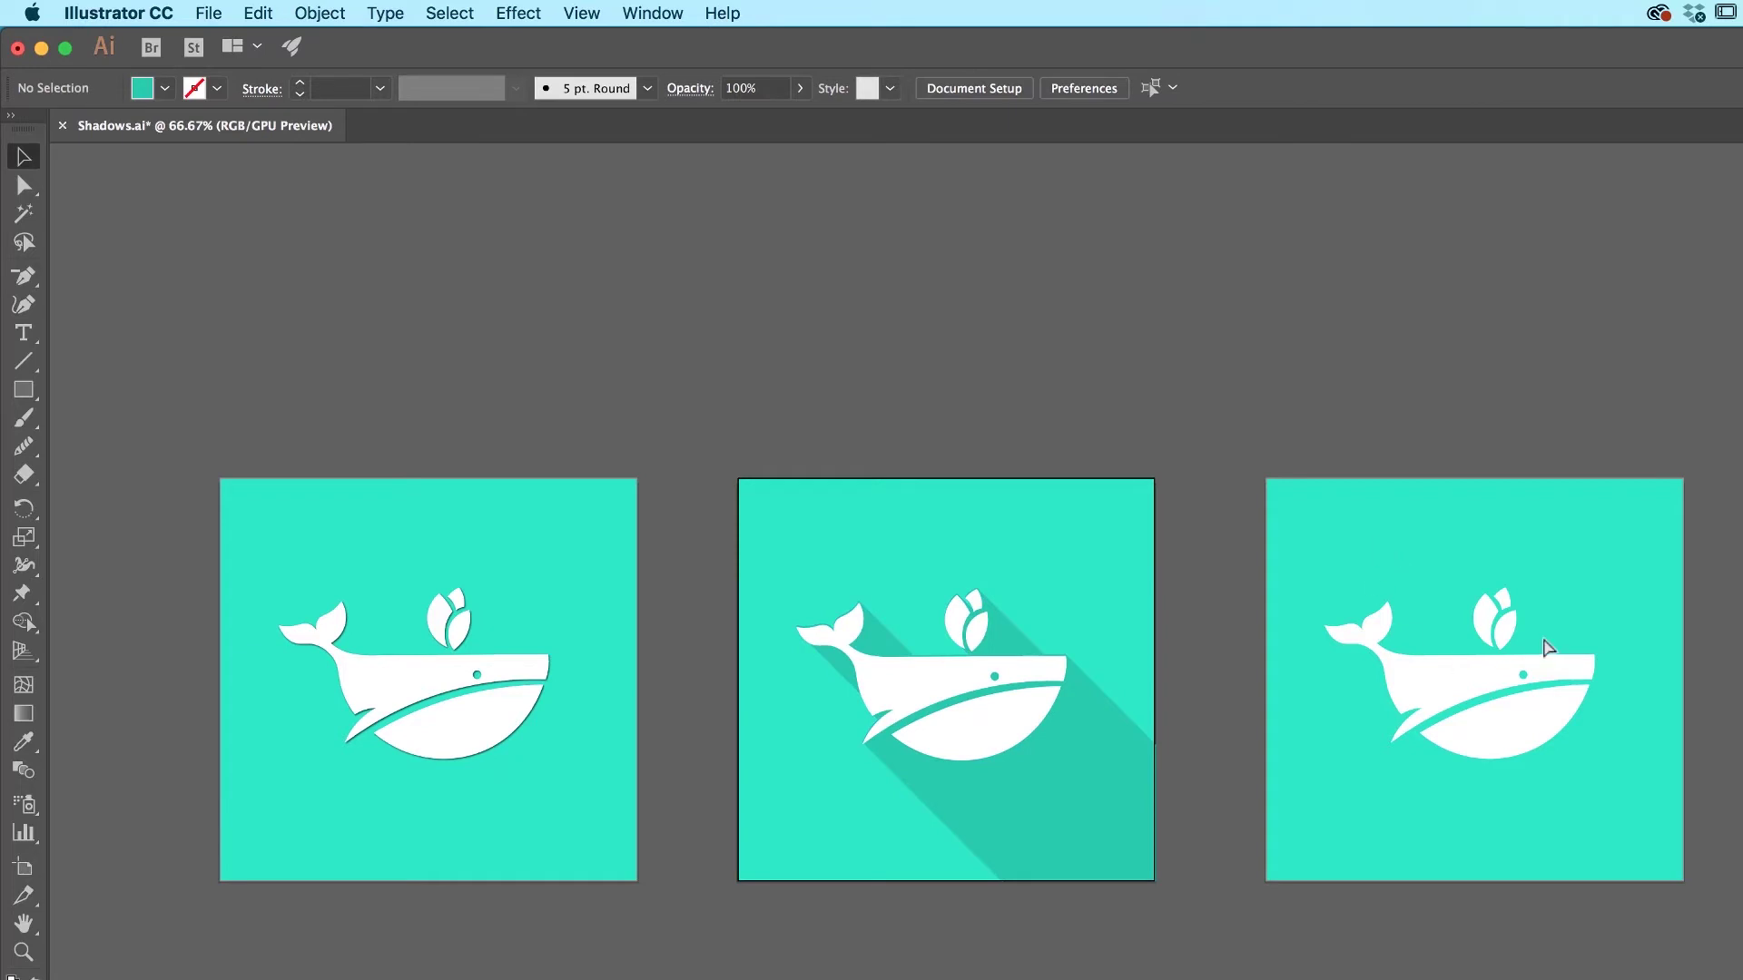
# Pan to the third artboard, move its white whale up onto it, and marquee-select the whale.
pyautogui.press('super+equal')
pyautogui.press('super+equal')
pyautogui.press('super+minus')
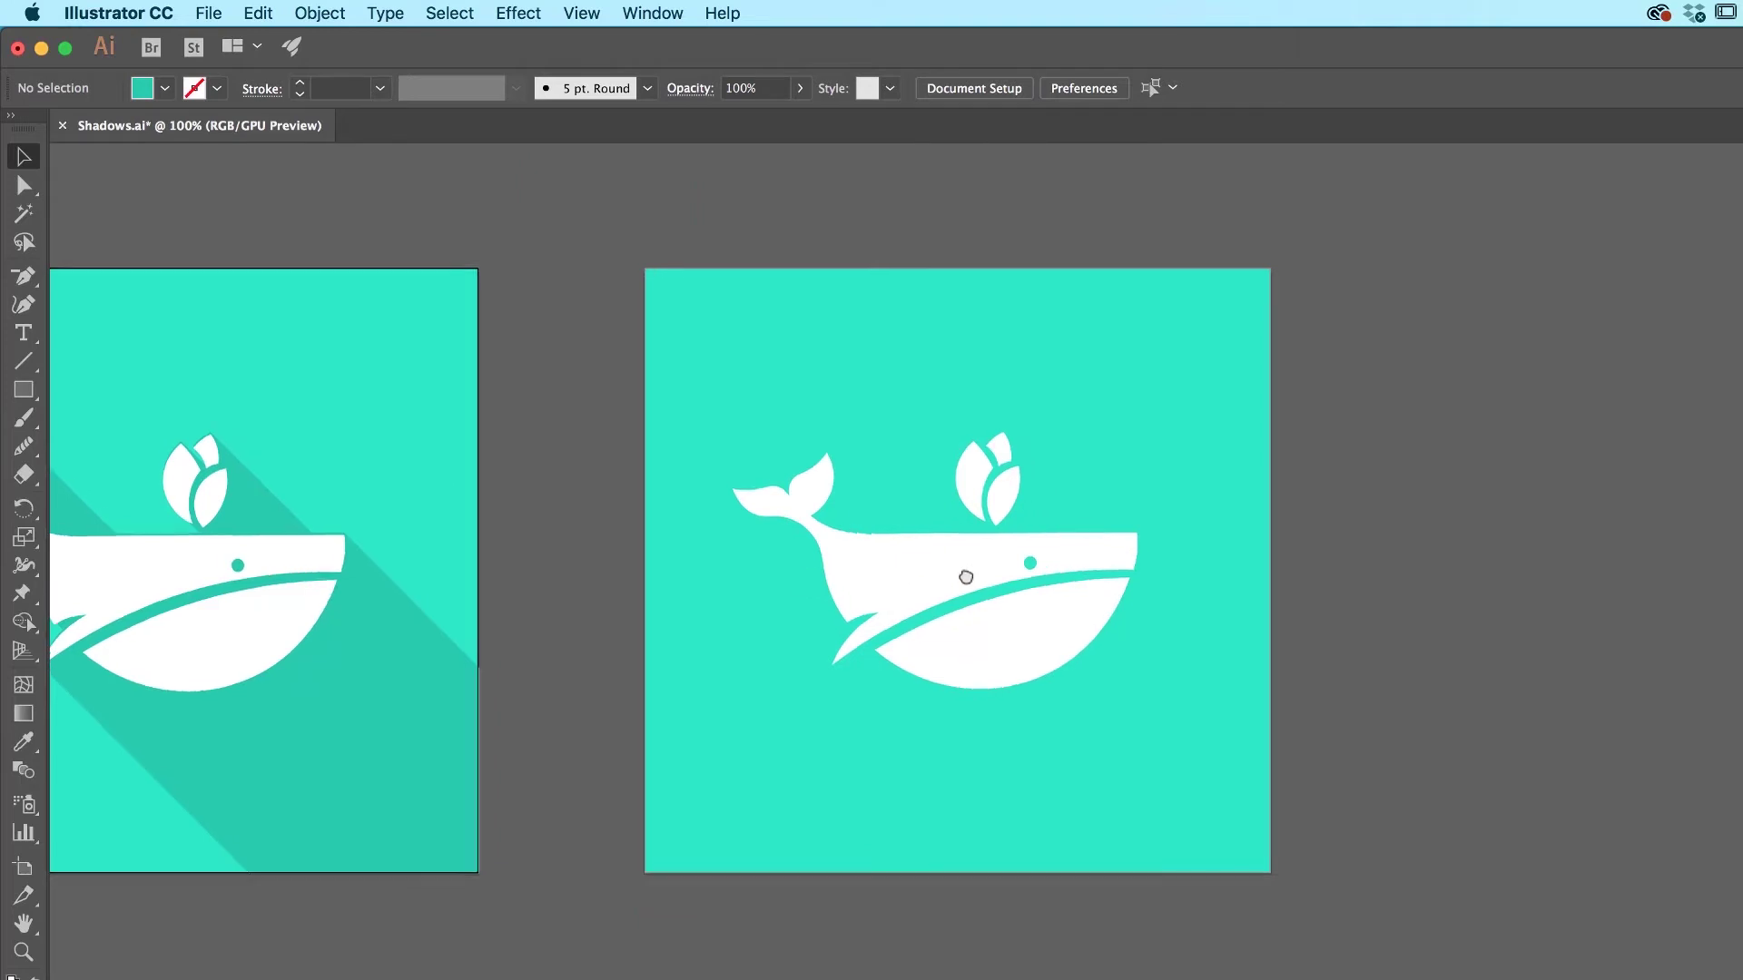
pyautogui.hscroll(2, 635, 545)
pyautogui.scroll(1, 635, 544)
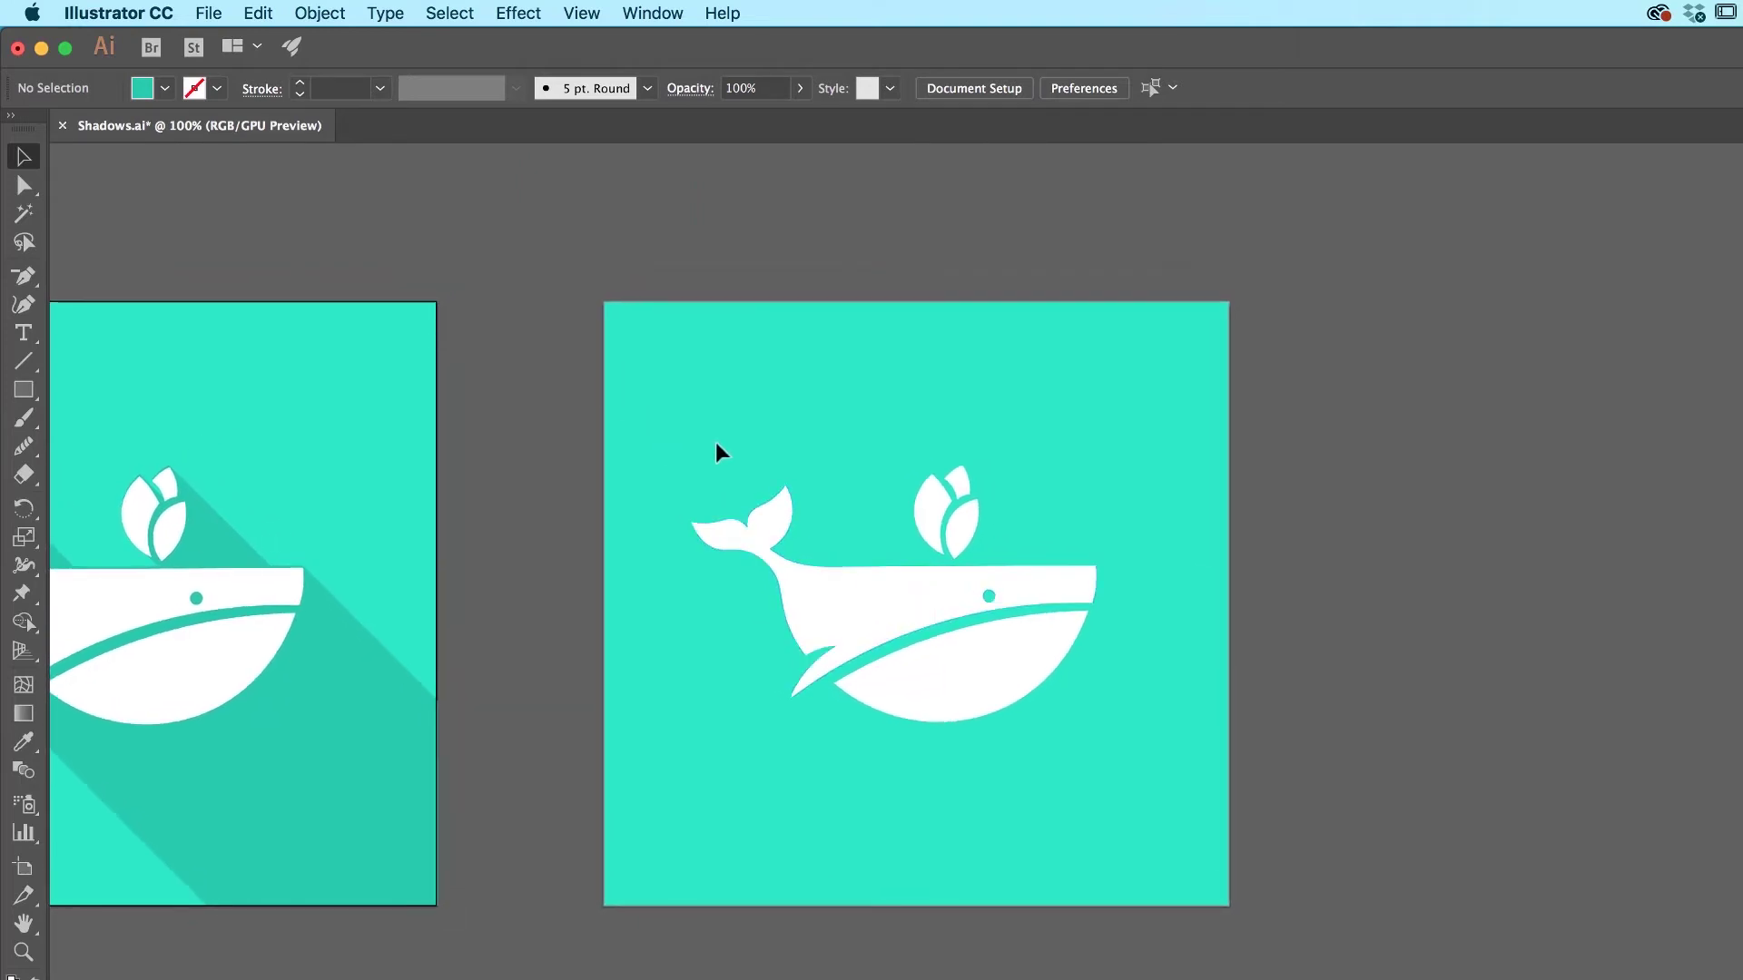
pyautogui.click(704, 513)
pyautogui.click(1347, 451)
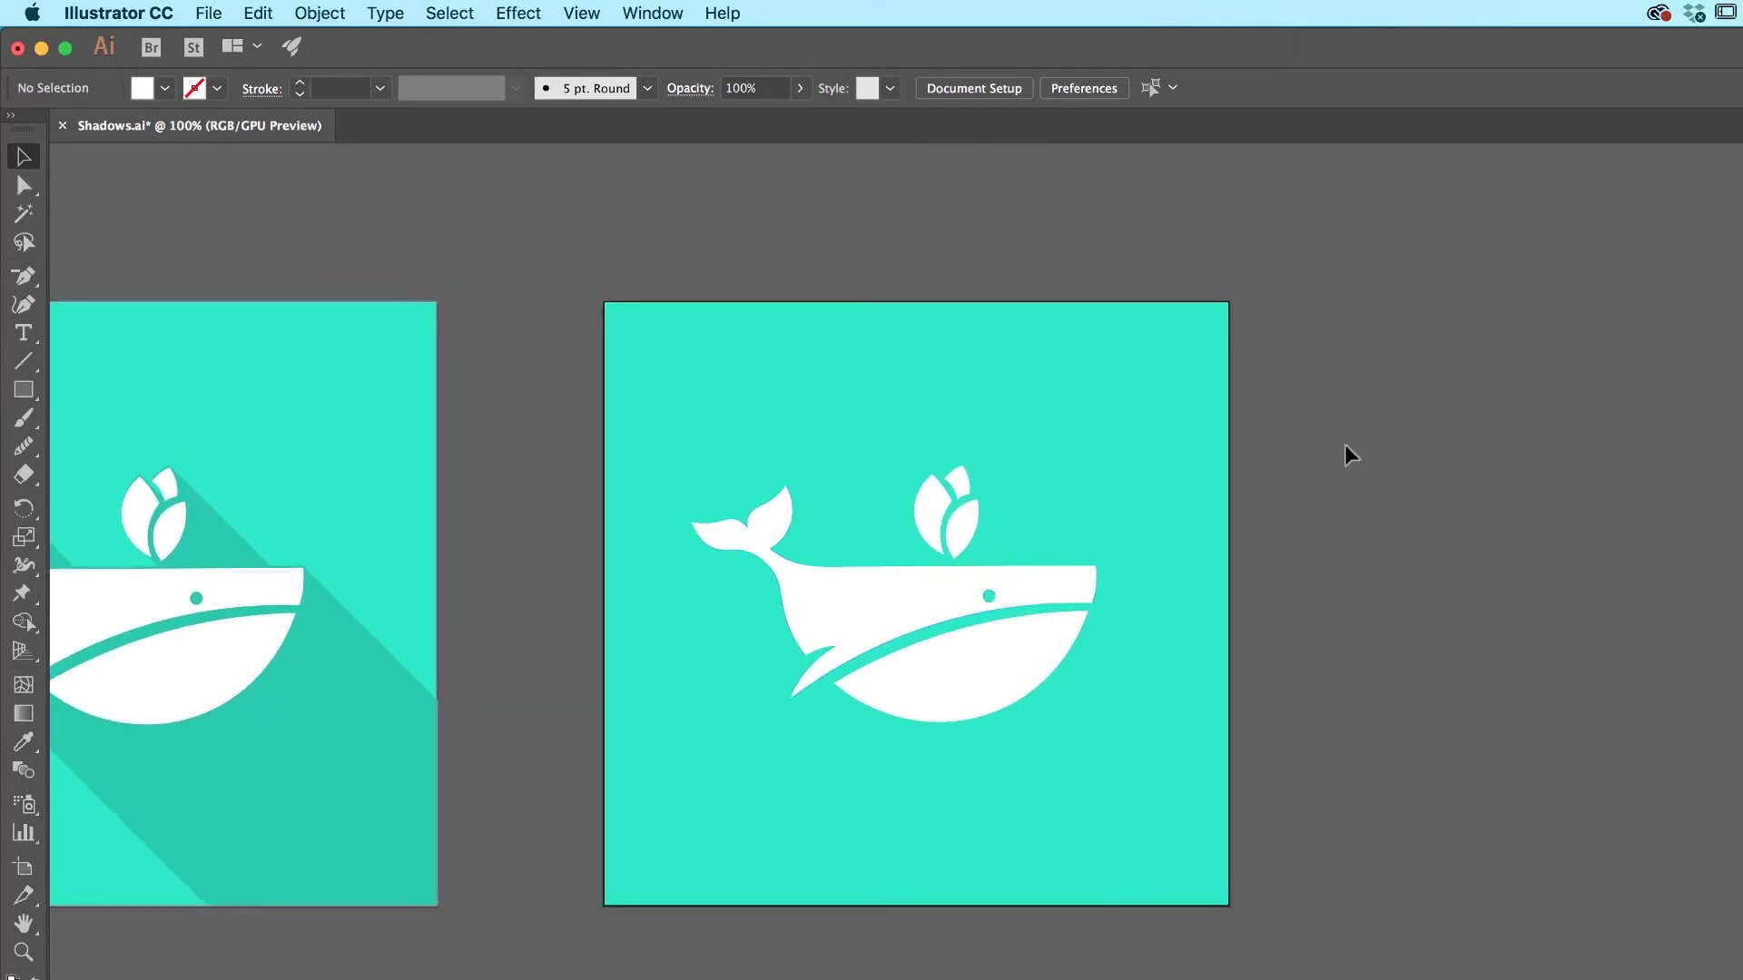
pyautogui.moveTo(672, 458); pyautogui.dragTo(1214, 836)
pyautogui.moveTo(883, 595); pyautogui.dragTo(876, 927)
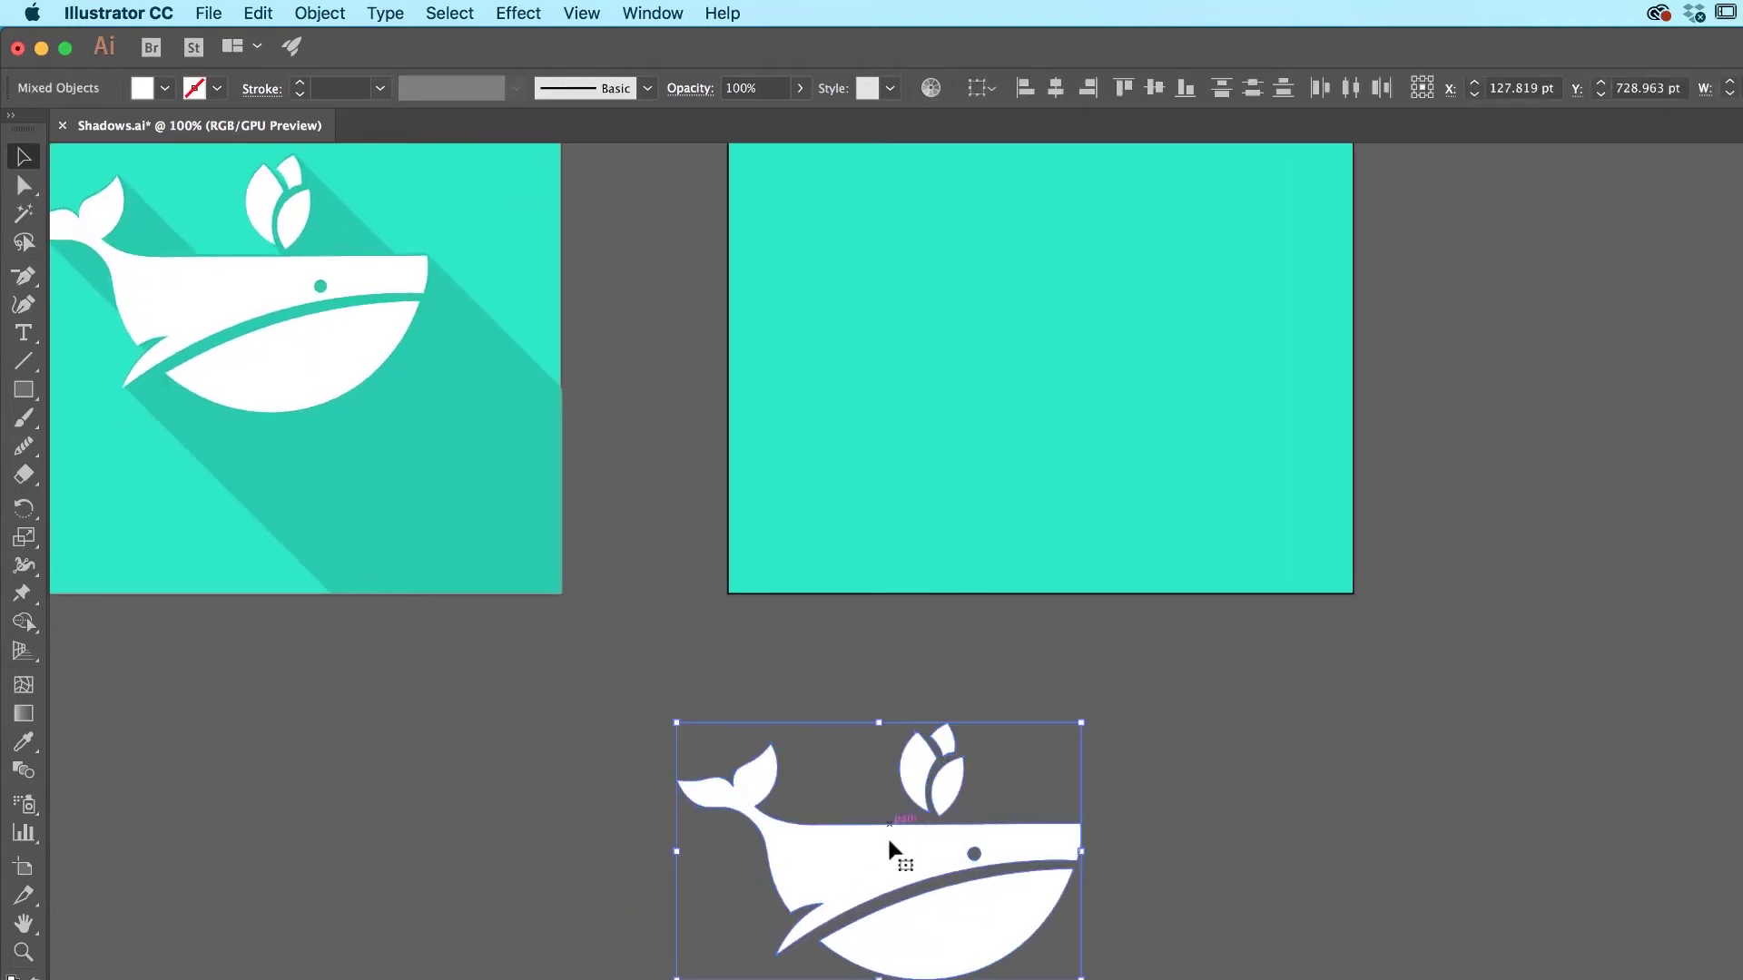
pyautogui.moveTo(876, 933); pyautogui.dragTo(1016, 363)
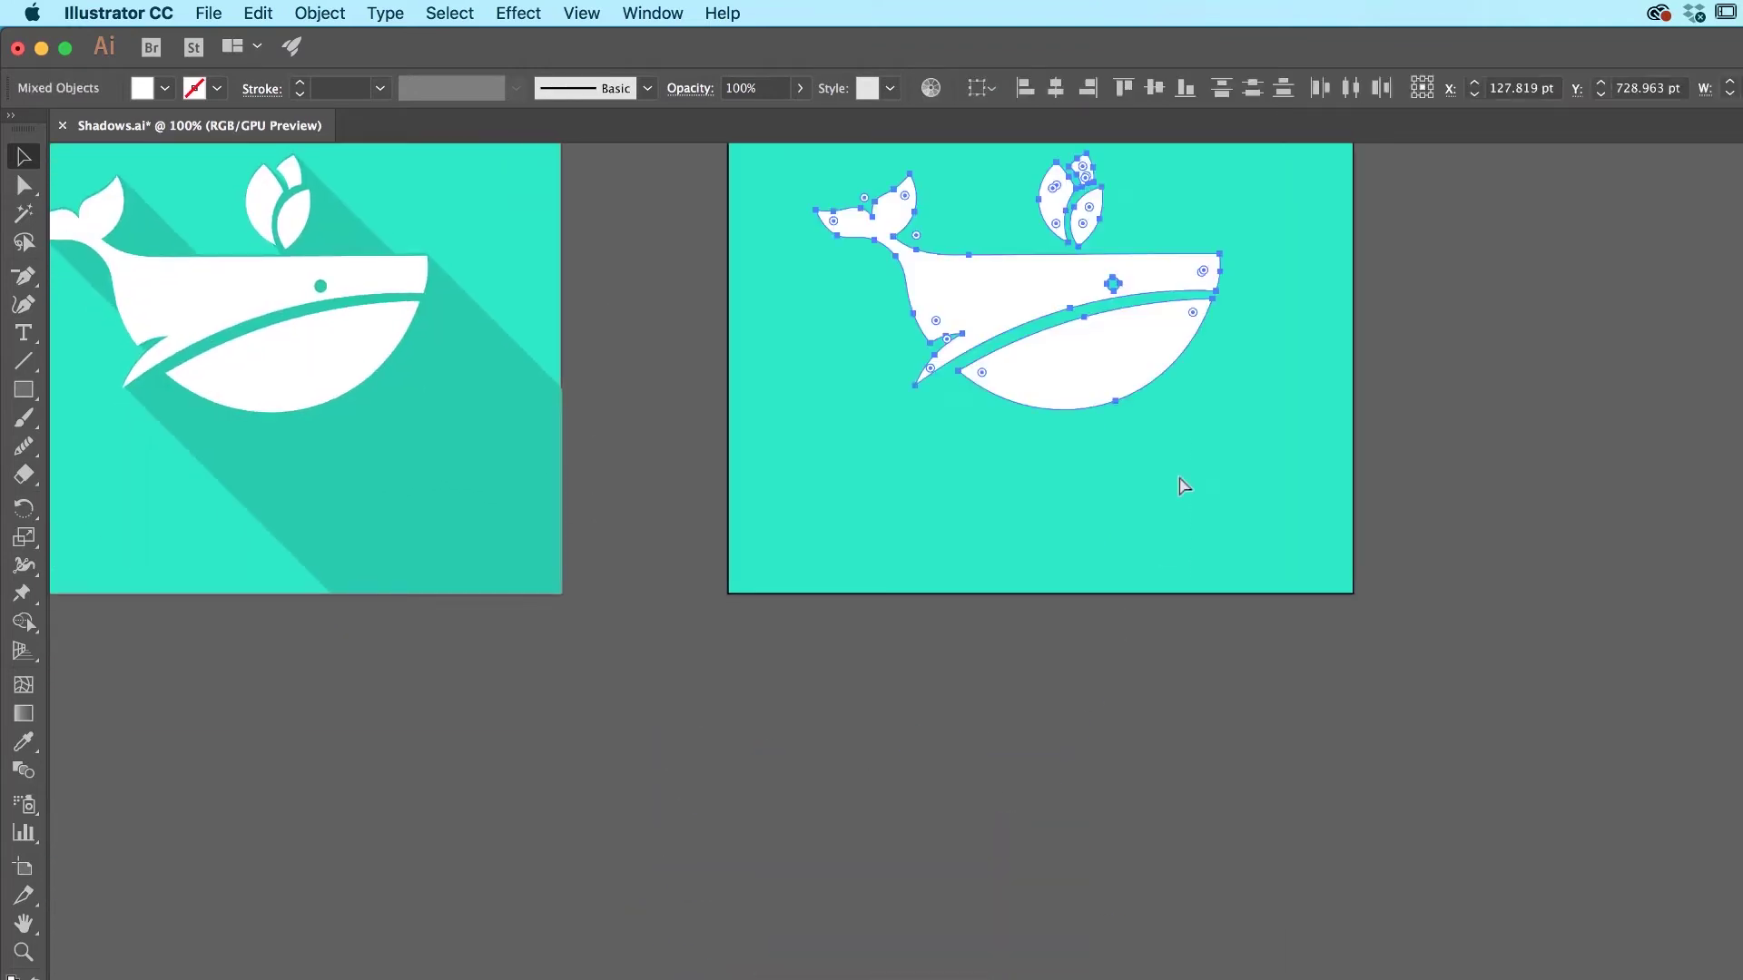
pyautogui.moveTo(1064, 290); pyautogui.dragTo(872, 926)
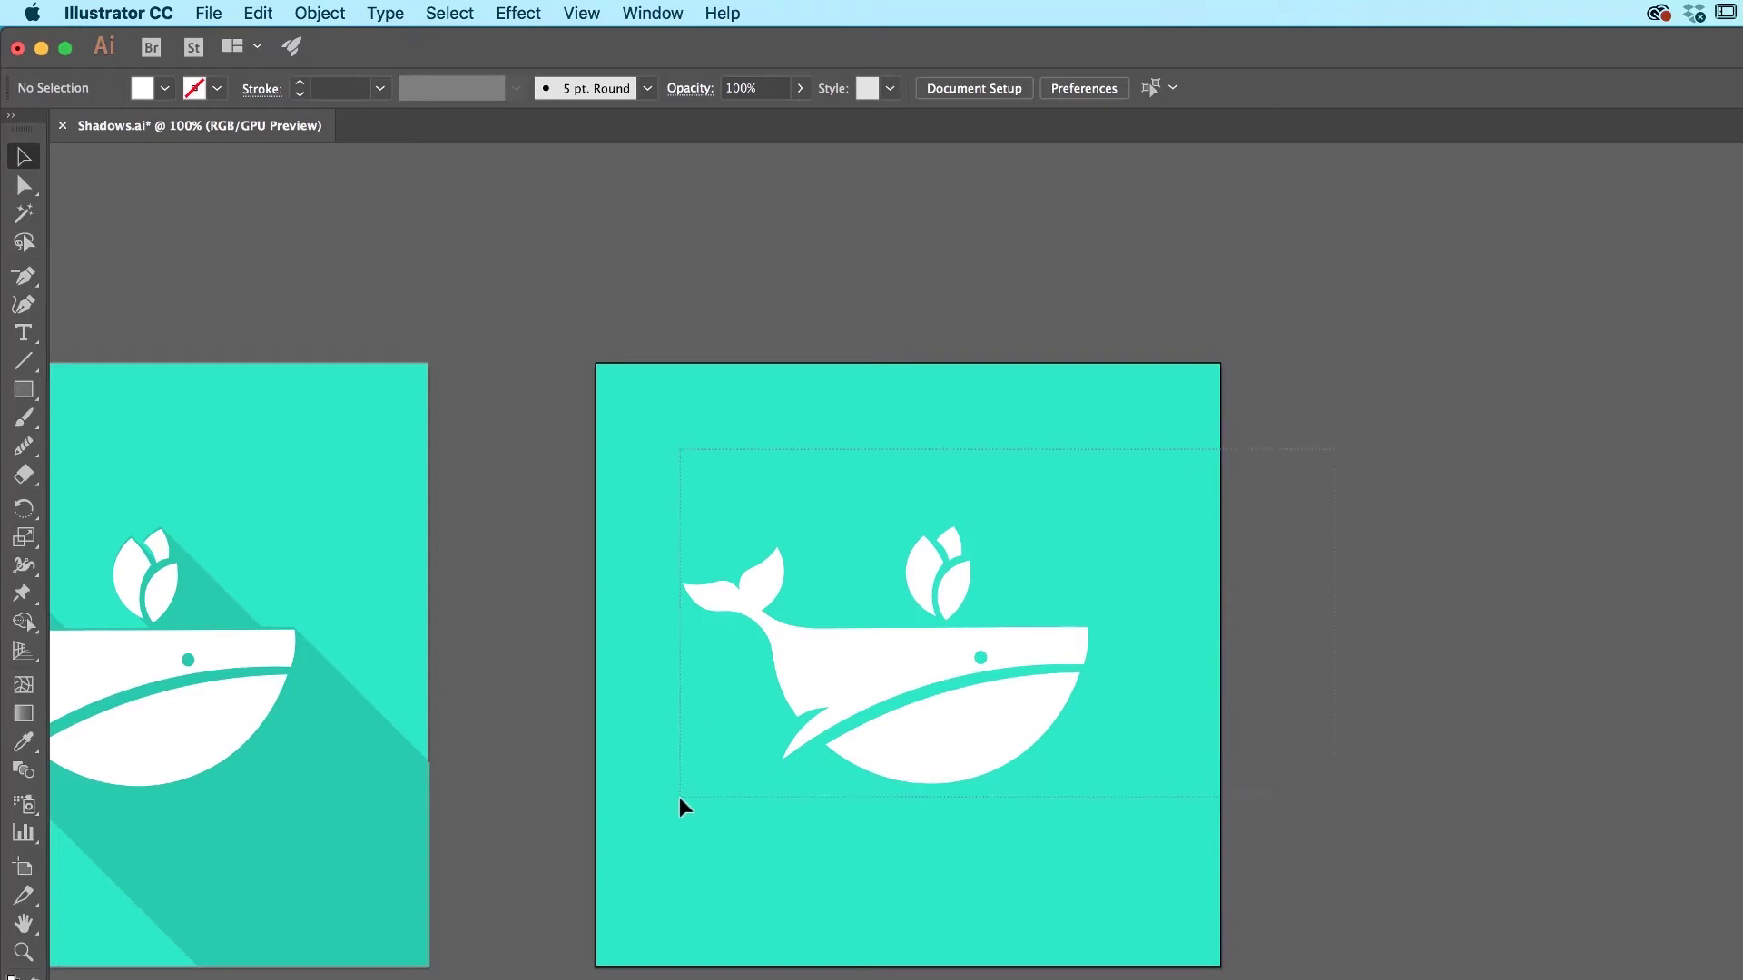
pyautogui.moveTo(853, 692); pyautogui.dragTo(681, 803)
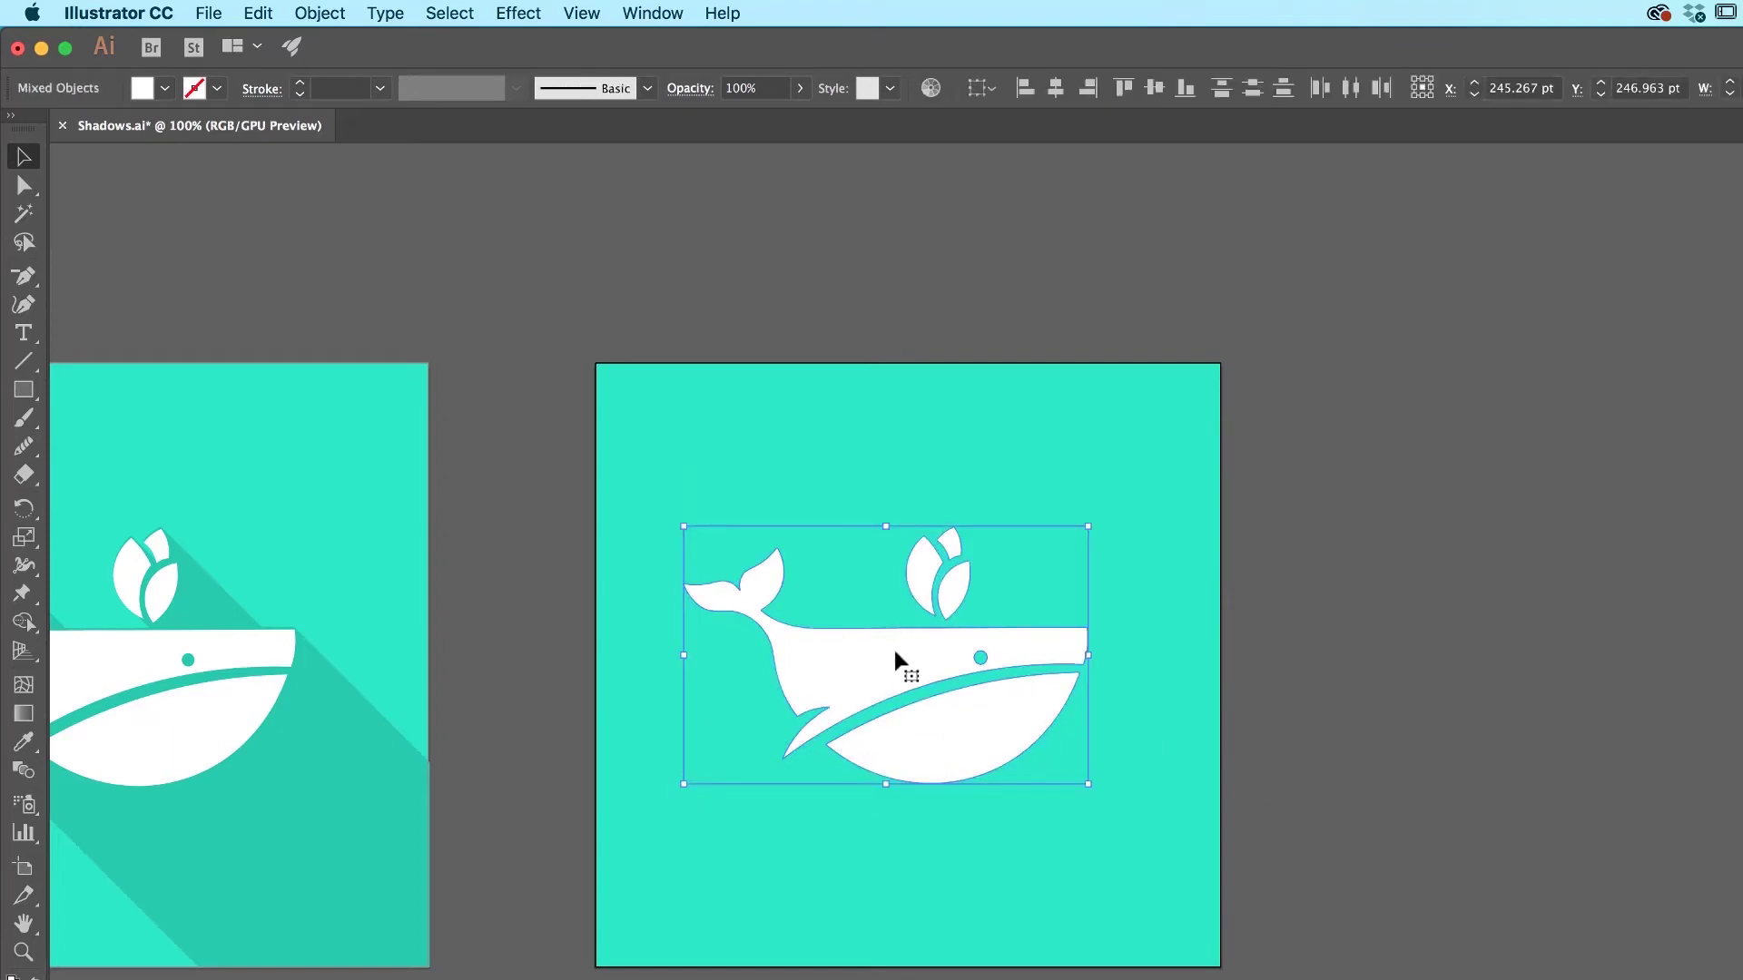
# Fill the third whale with the sampled background teal, darkened to about 74% brightness.
pyautogui.click(25, 743)
pyautogui.click(1120, 871)
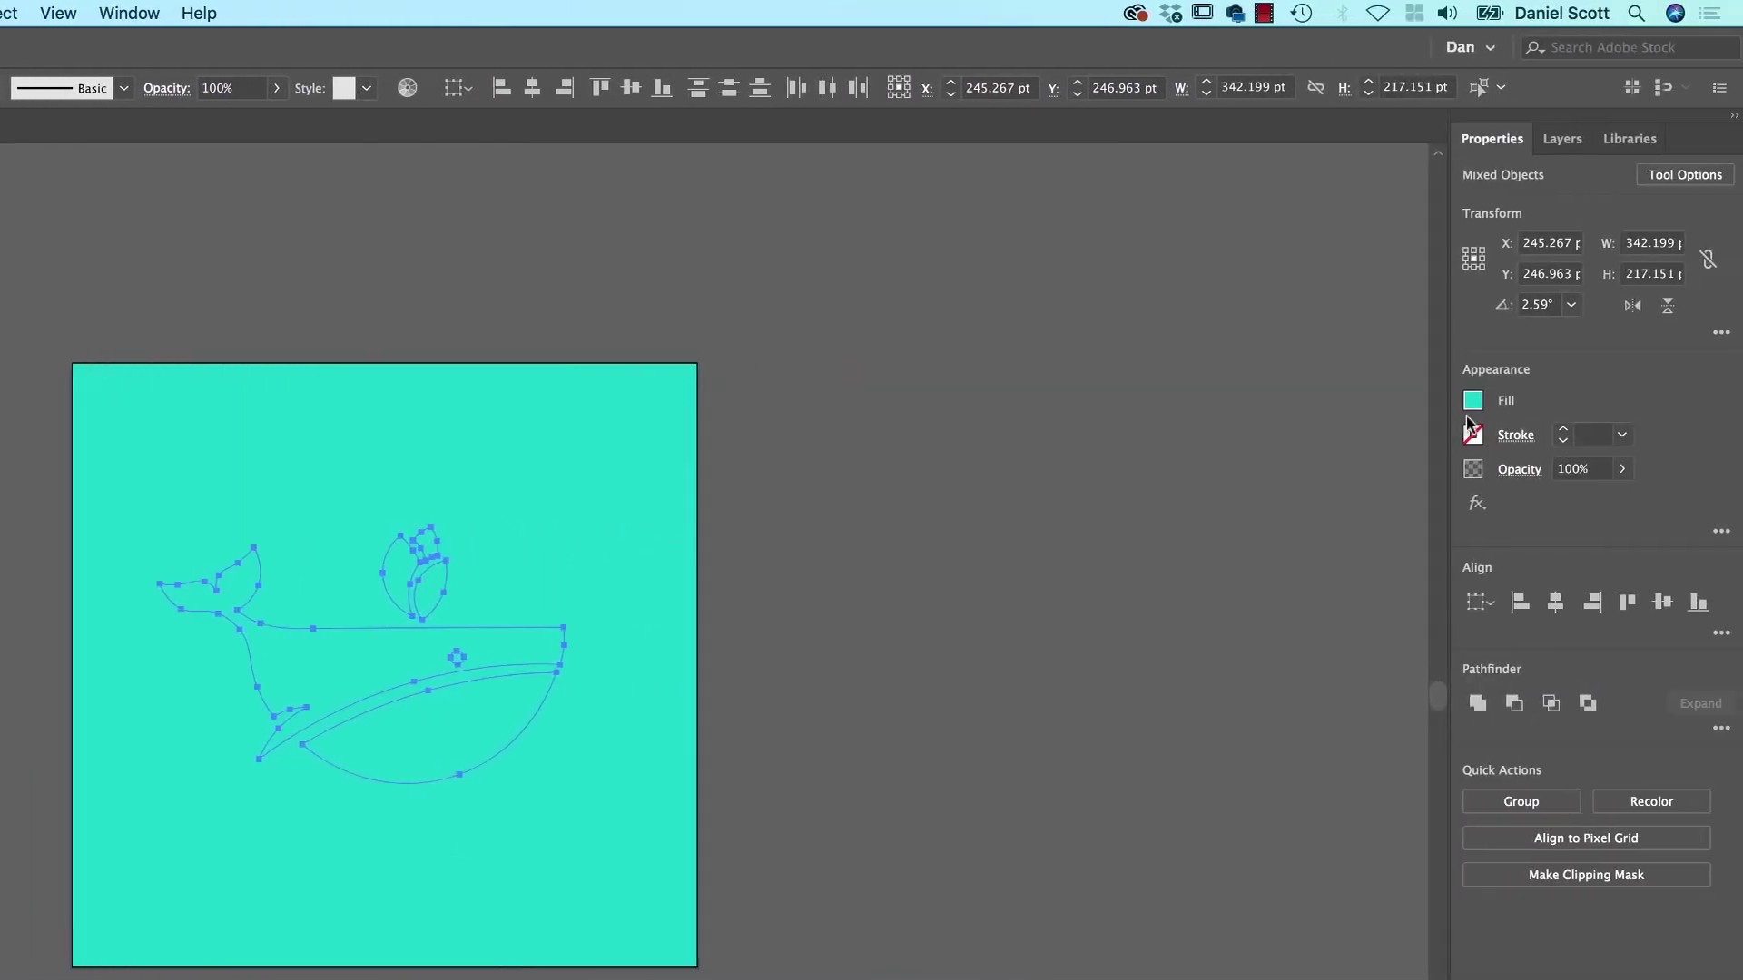
pyautogui.click(1469, 405)
pyautogui.moveTo(1403, 570); pyautogui.dragTo(1380, 578)
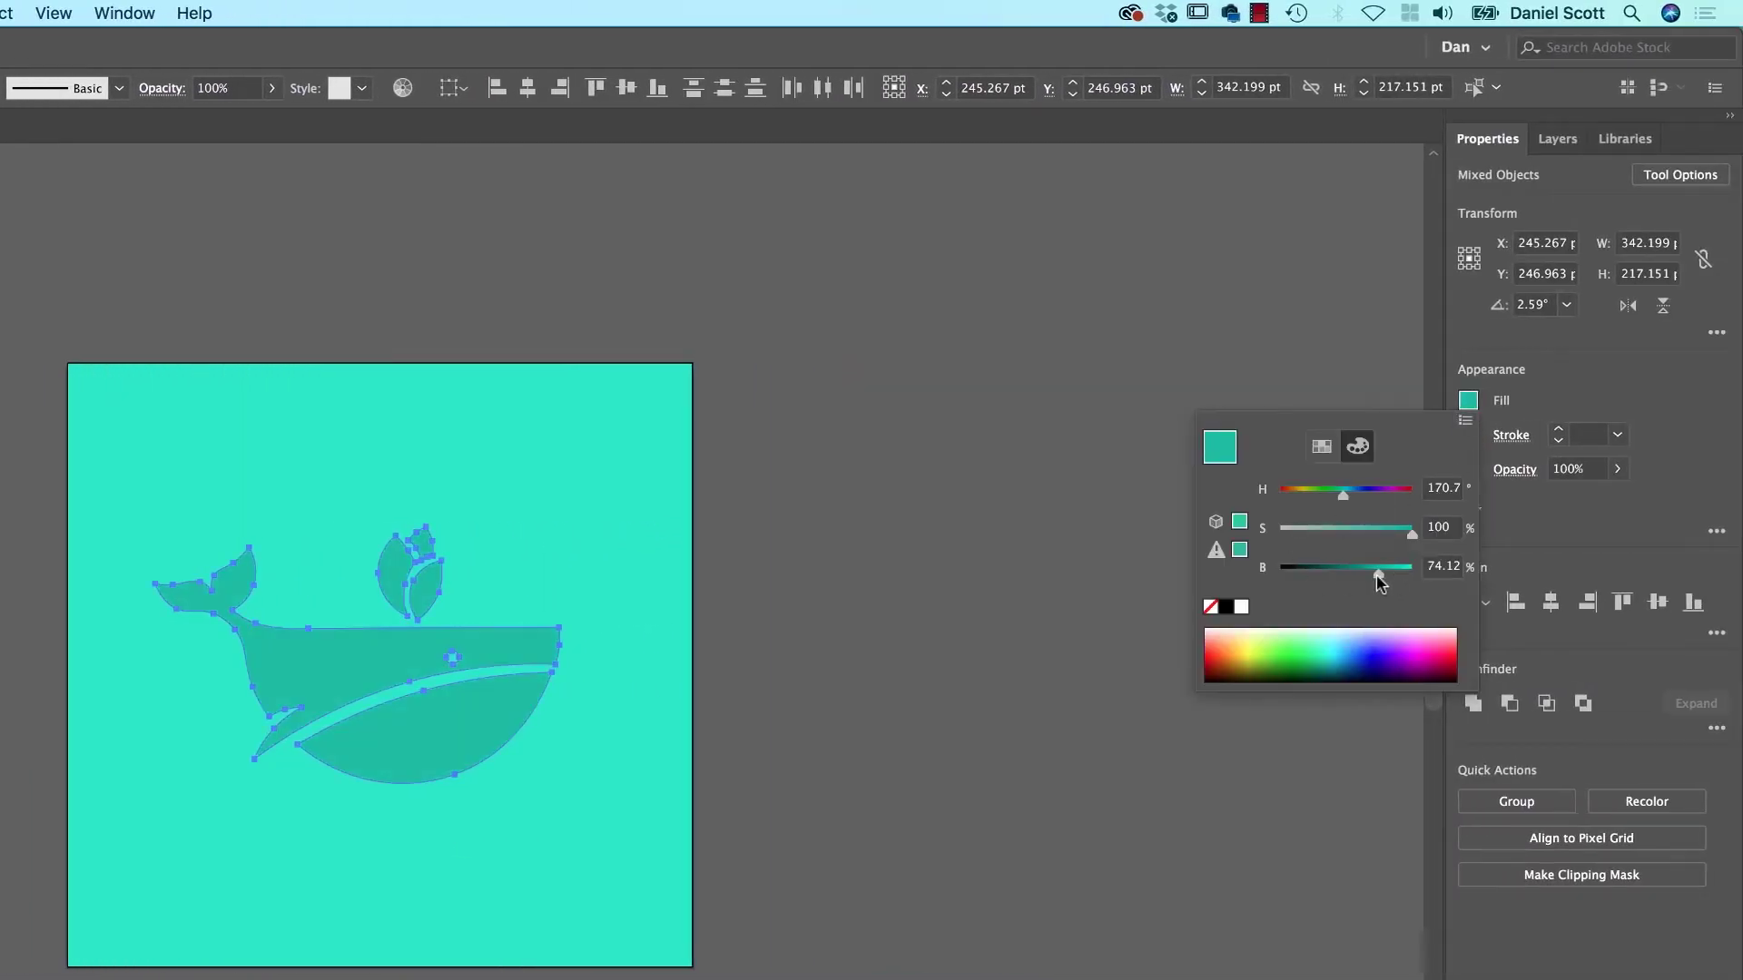
pyautogui.click(709, 703)
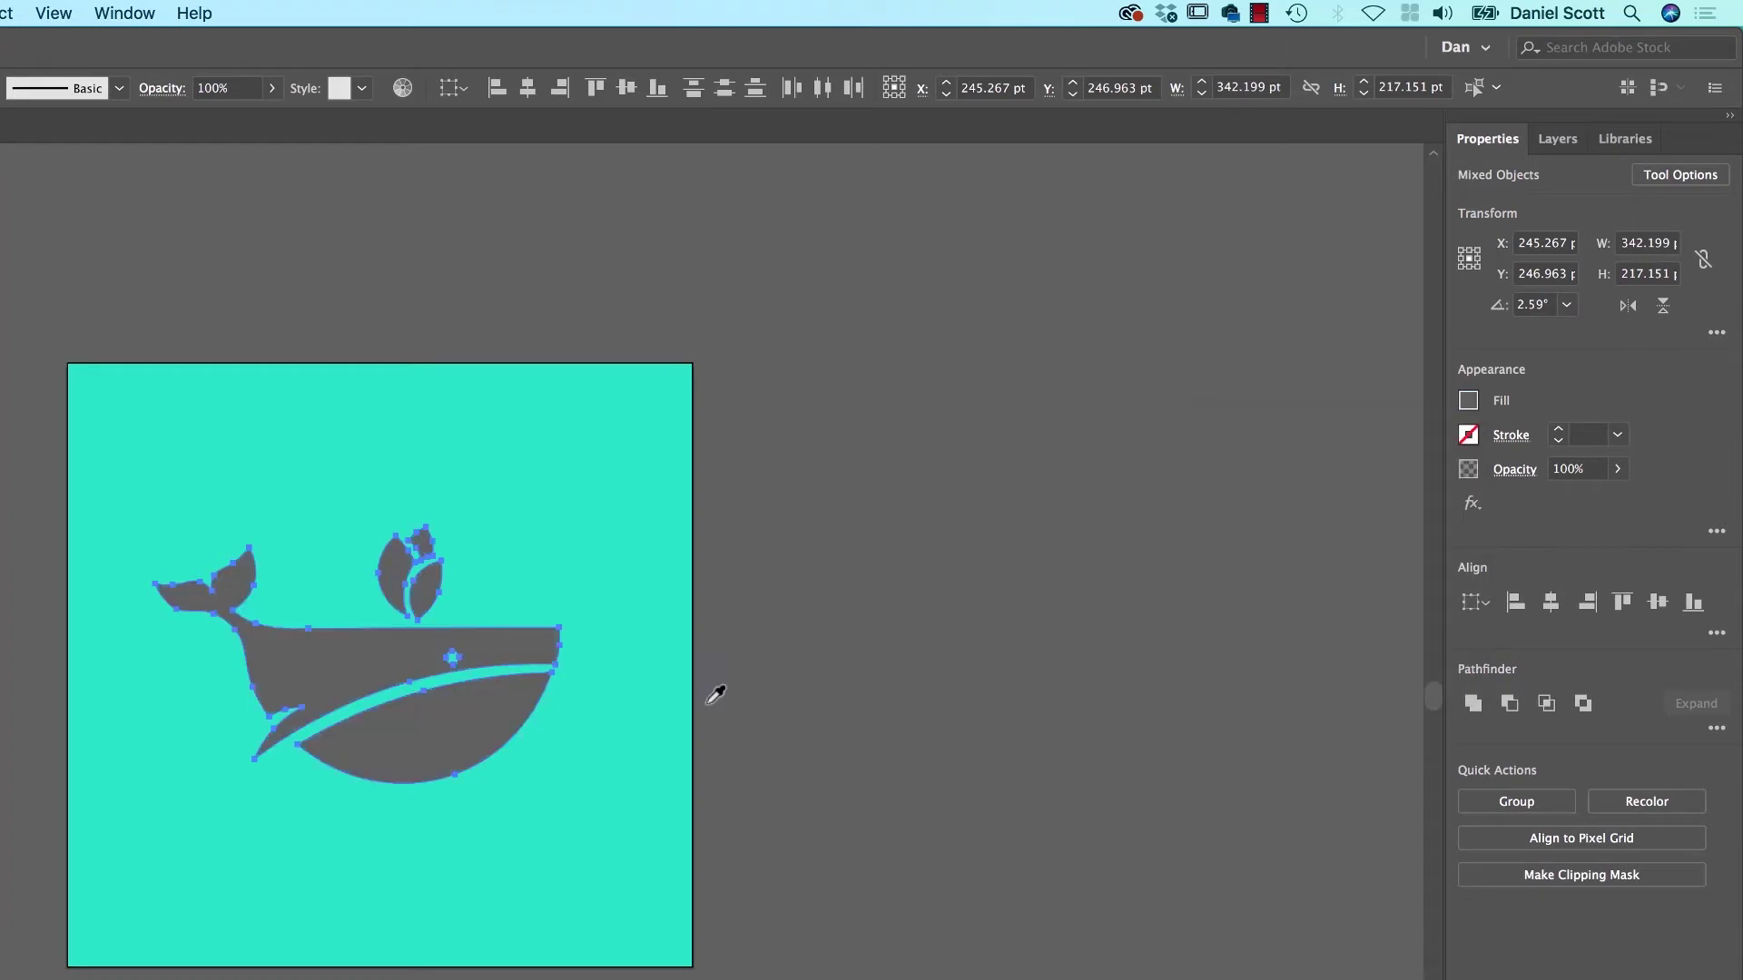
pyautogui.click(449, 703)
pyautogui.press('v')
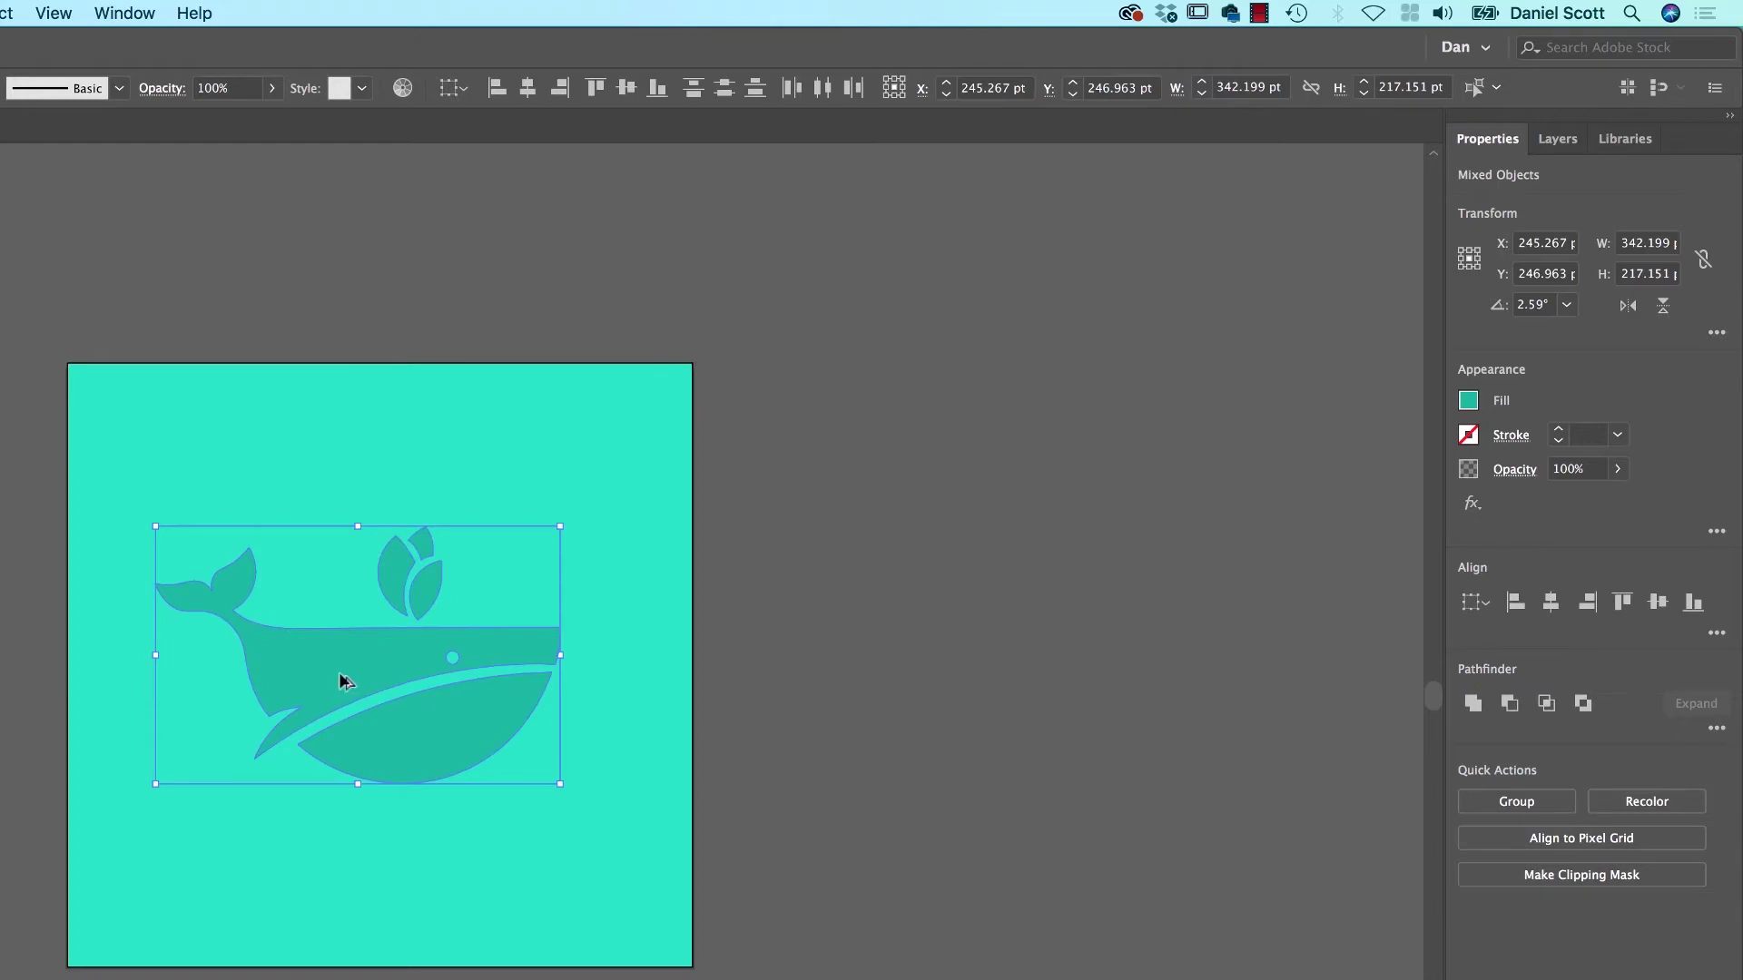
# Duplicate the whale down-right and fill the copy with the background turquoise.
pyautogui.moveTo(334, 674)
pyautogui.mouseDown()
pyautogui.moveTo(661, 975)
pyautogui.moveTo(832, 717)
pyautogui.mouseUp()
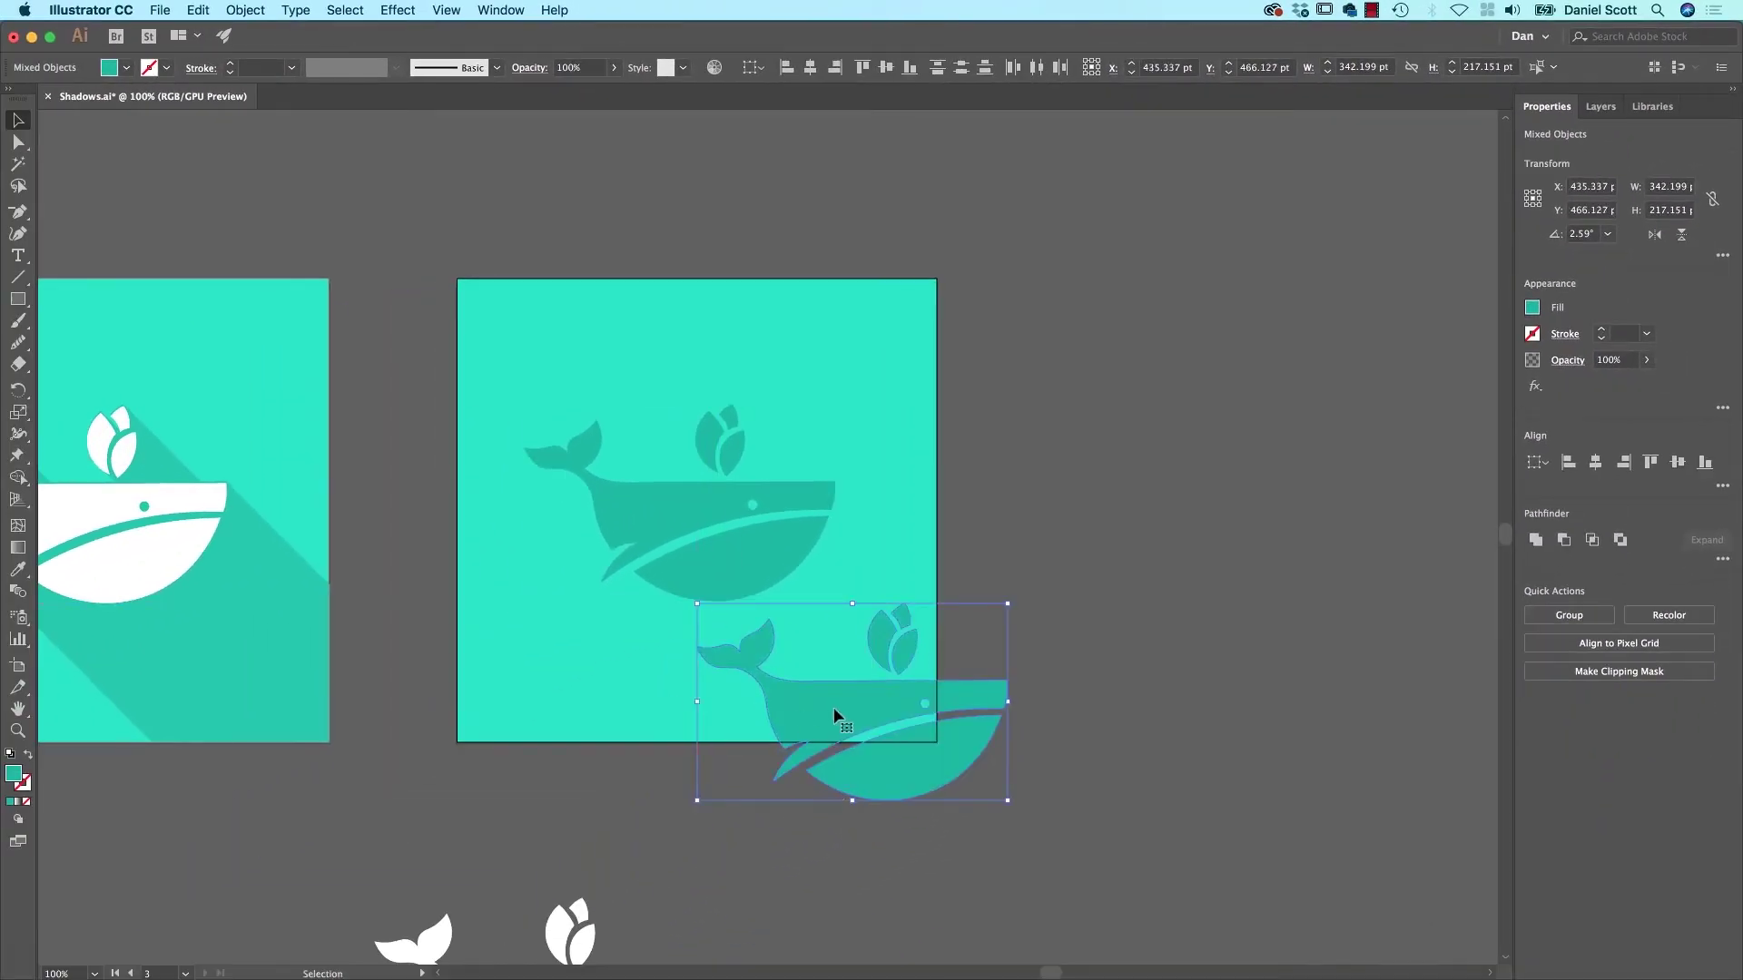
pyautogui.click(18, 569)
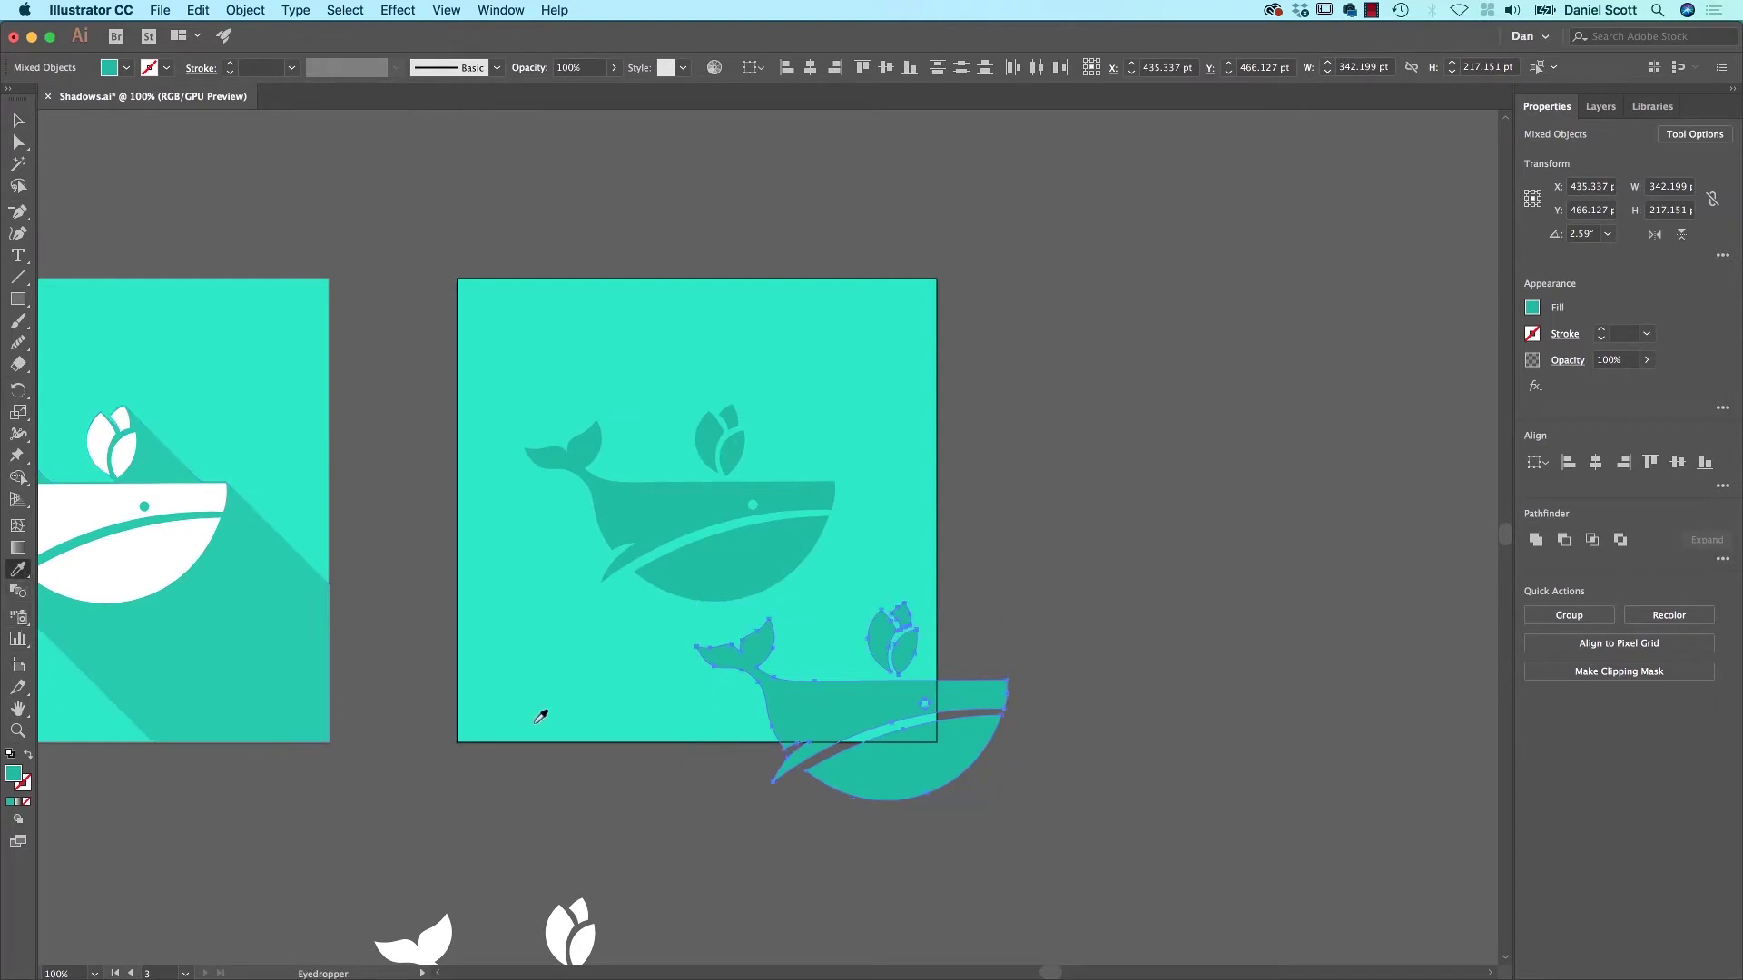
pyautogui.click(628, 713)
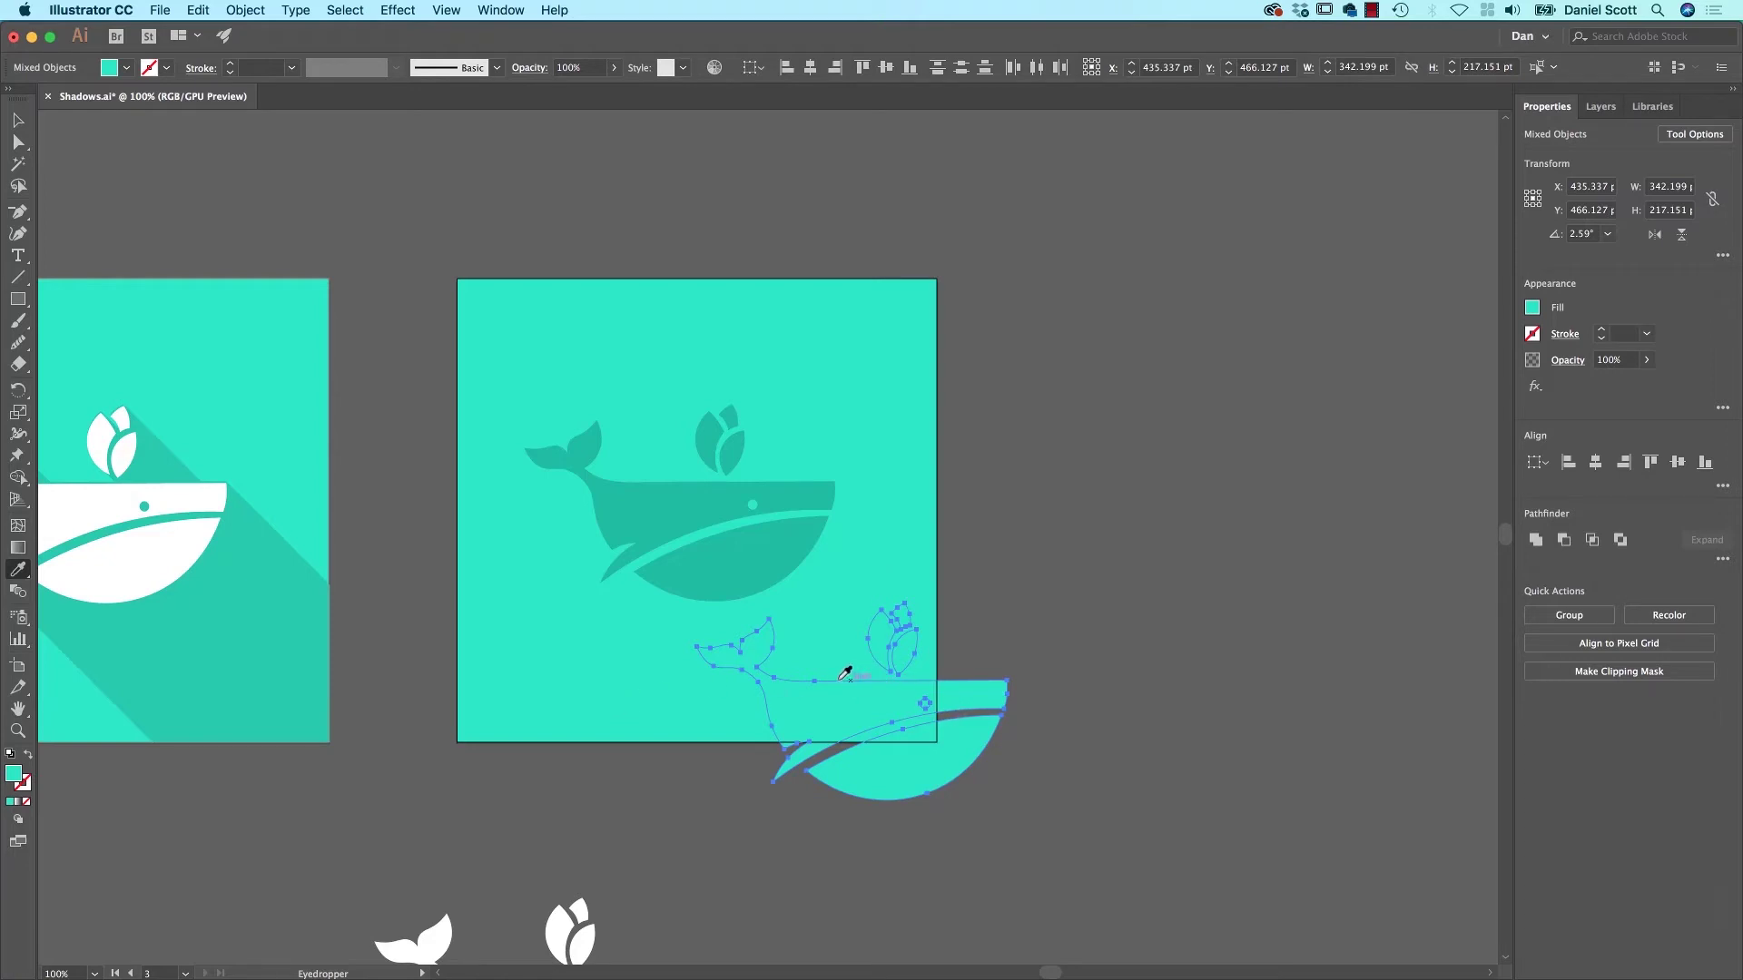
pyautogui.press('v')
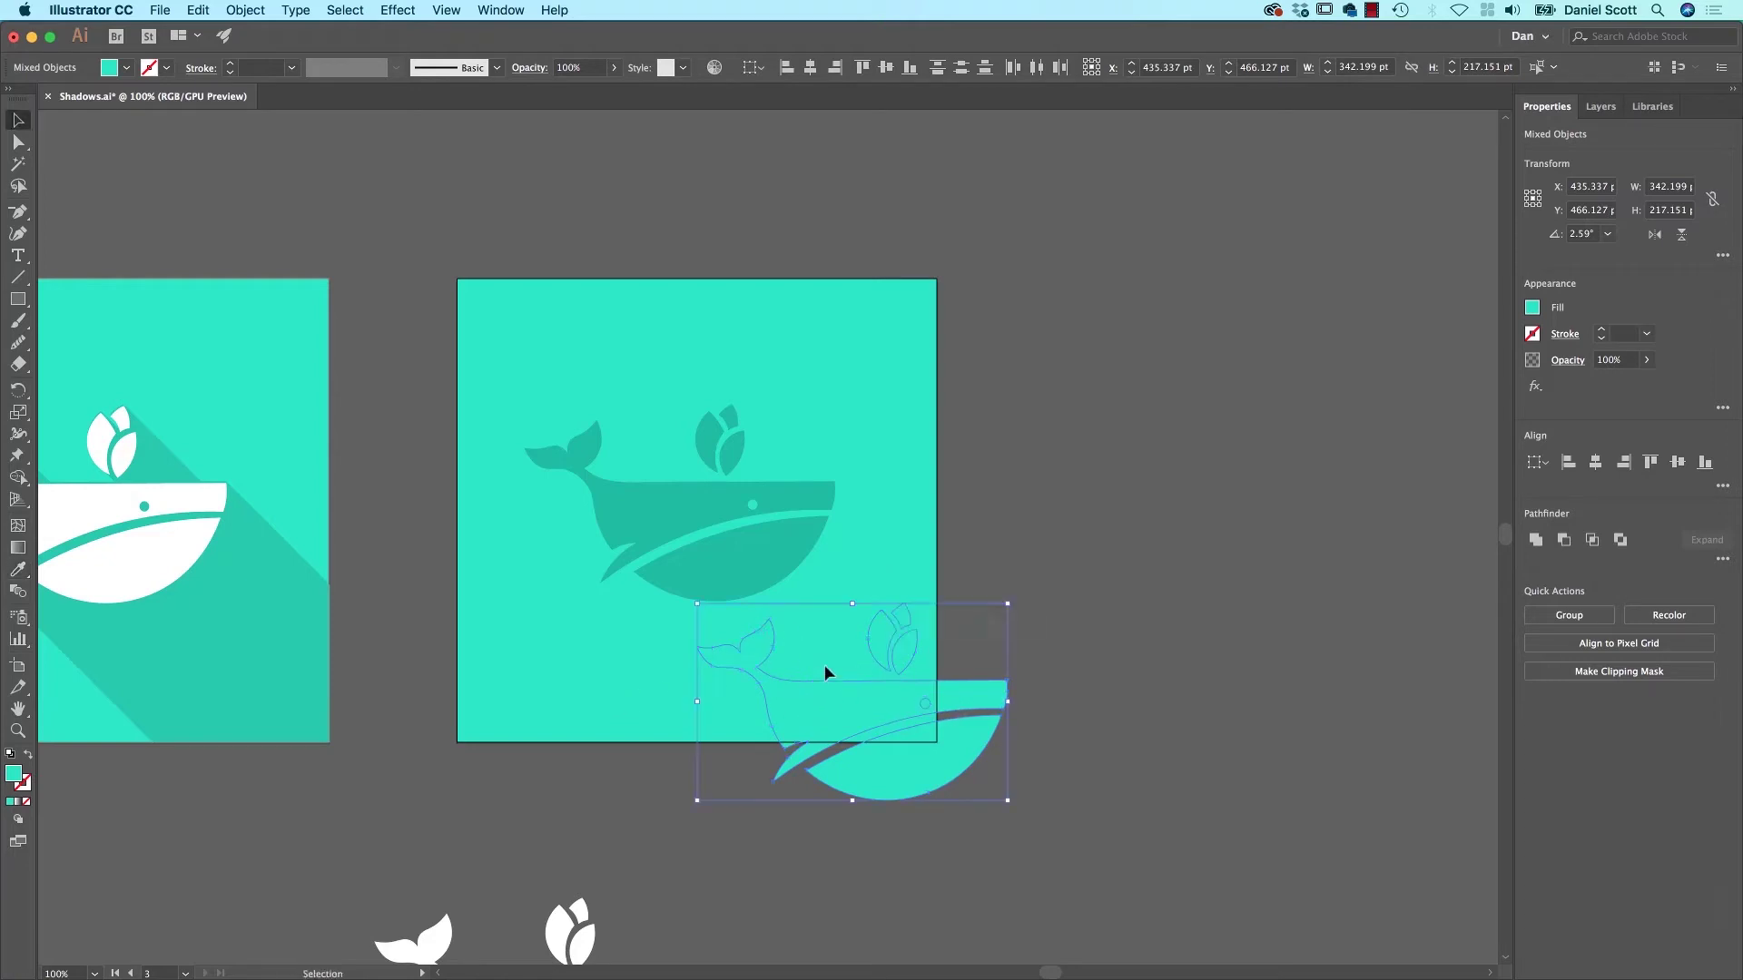
# Group the dark teal whale's parts together.
pyautogui.click(1102, 605)
pyautogui.click(975, 740)
pyautogui.click(836, 696)
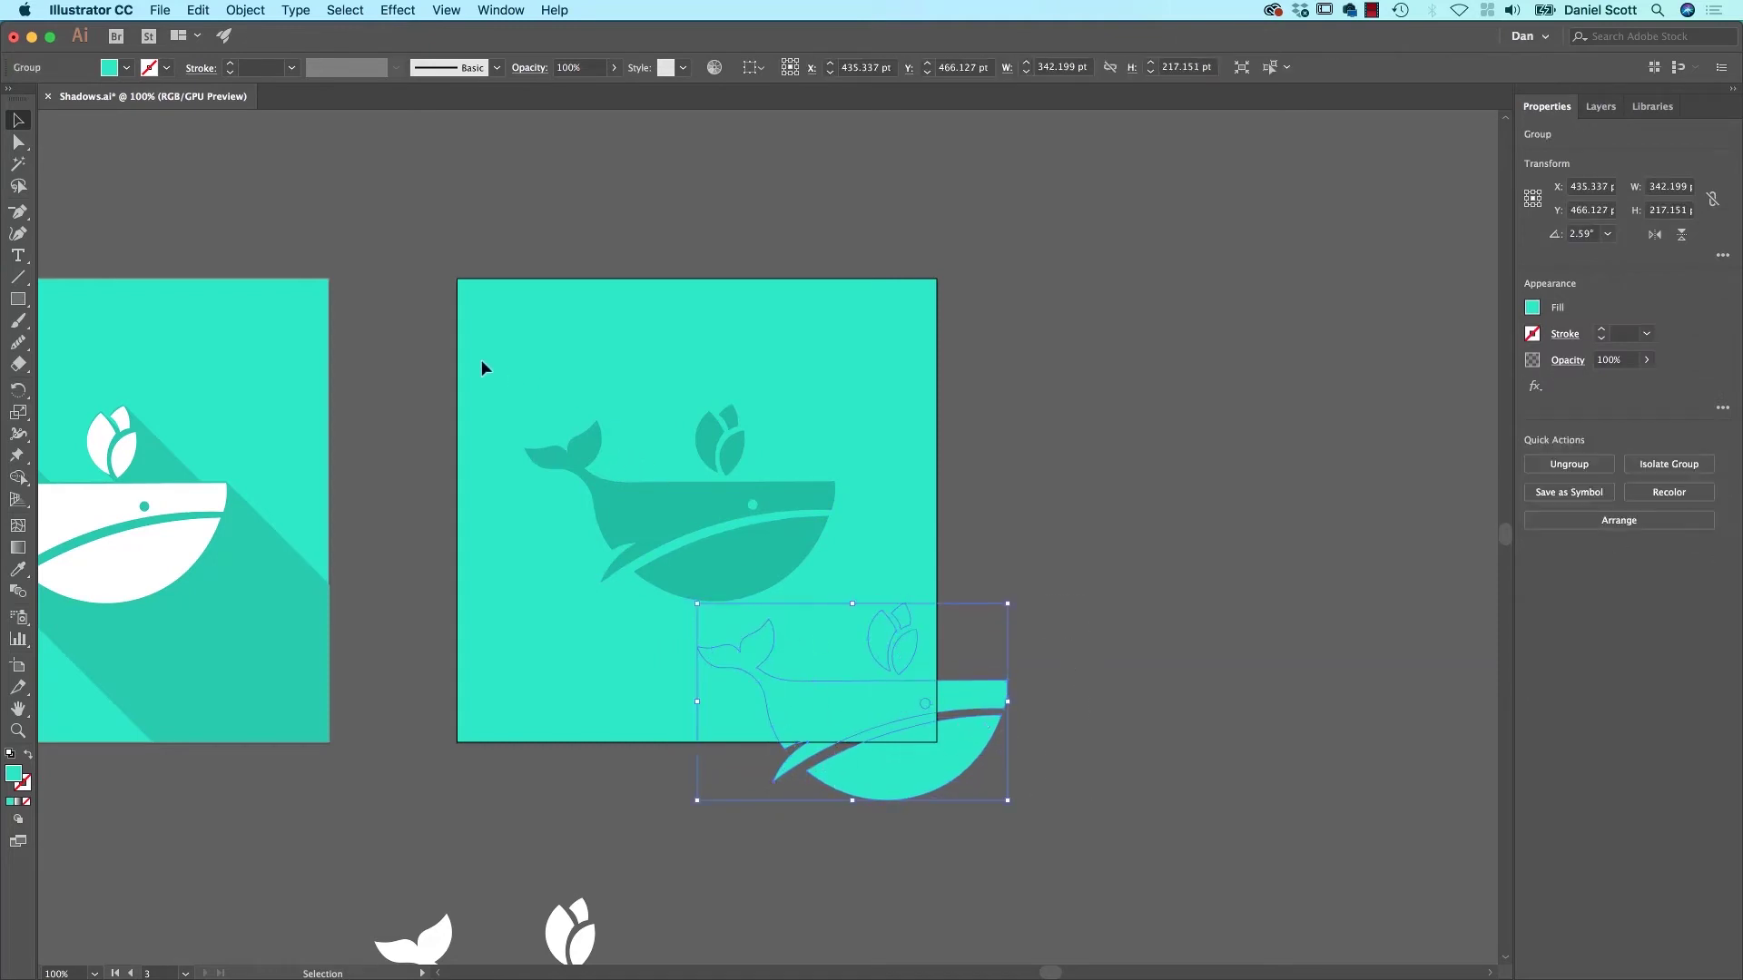
pyautogui.click(830, 572)
pyautogui.hotkey('ctrl', 'g')
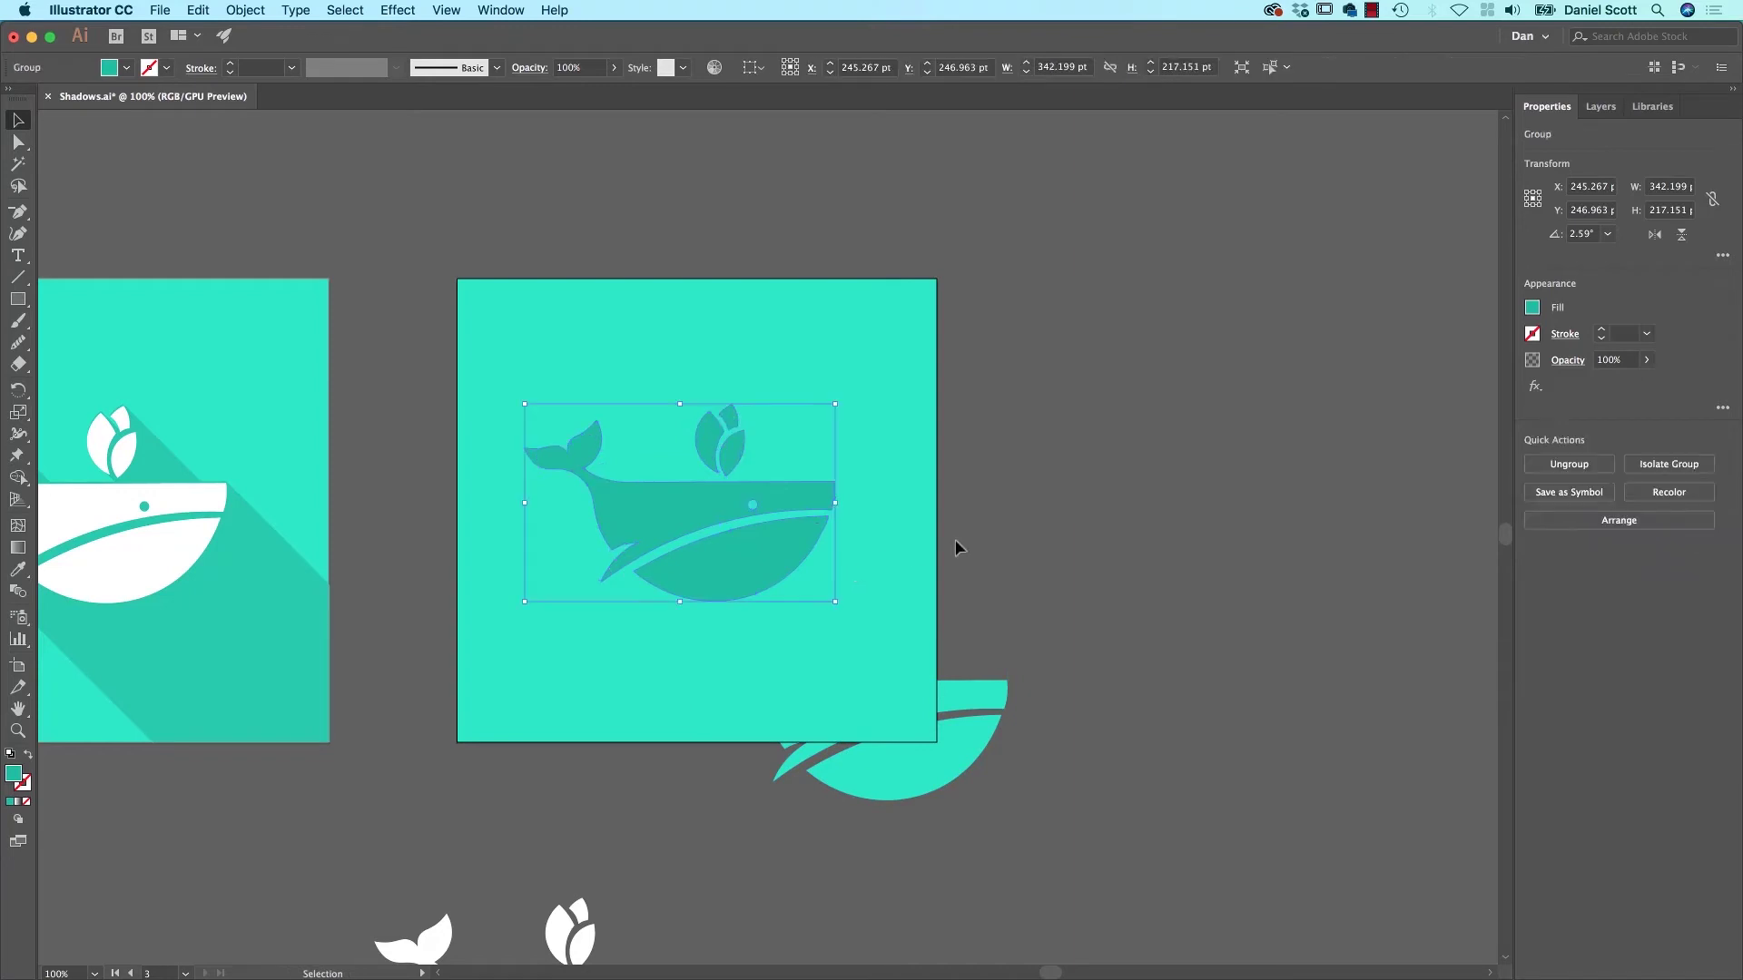
# Bring the dark whale group in front of the turquoise copy and select both whales.
pyautogui.click(917, 544)
pyautogui.click(852, 721)
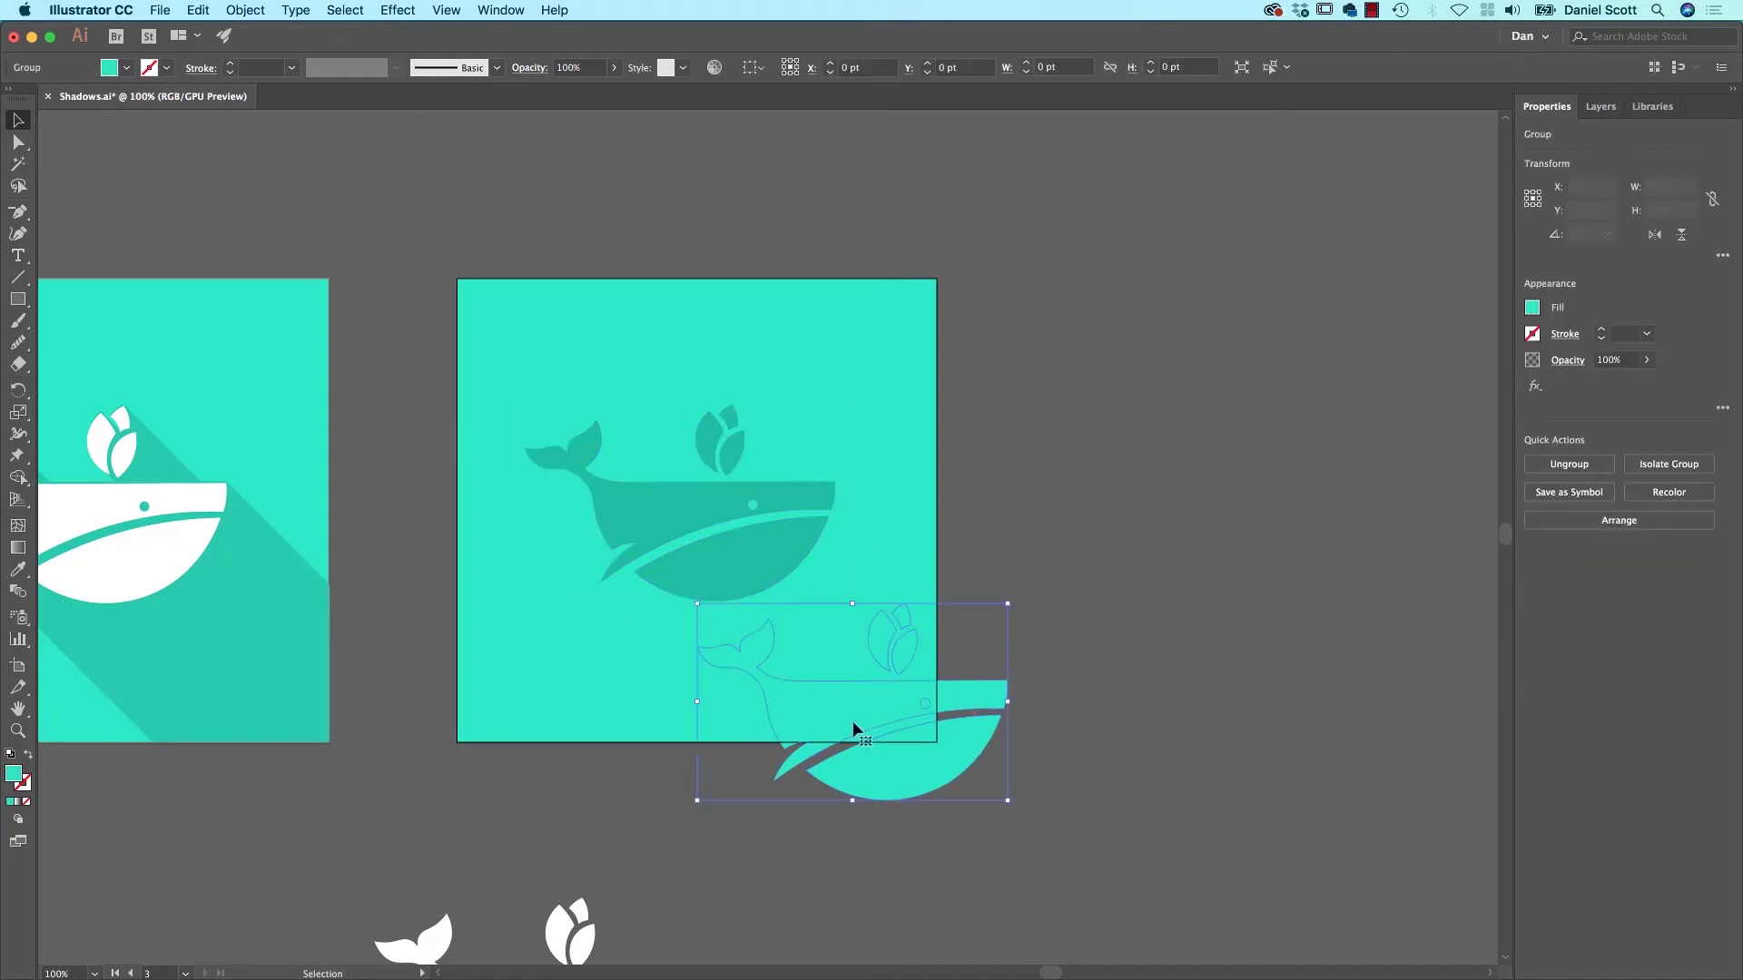
pyautogui.click(750, 581)
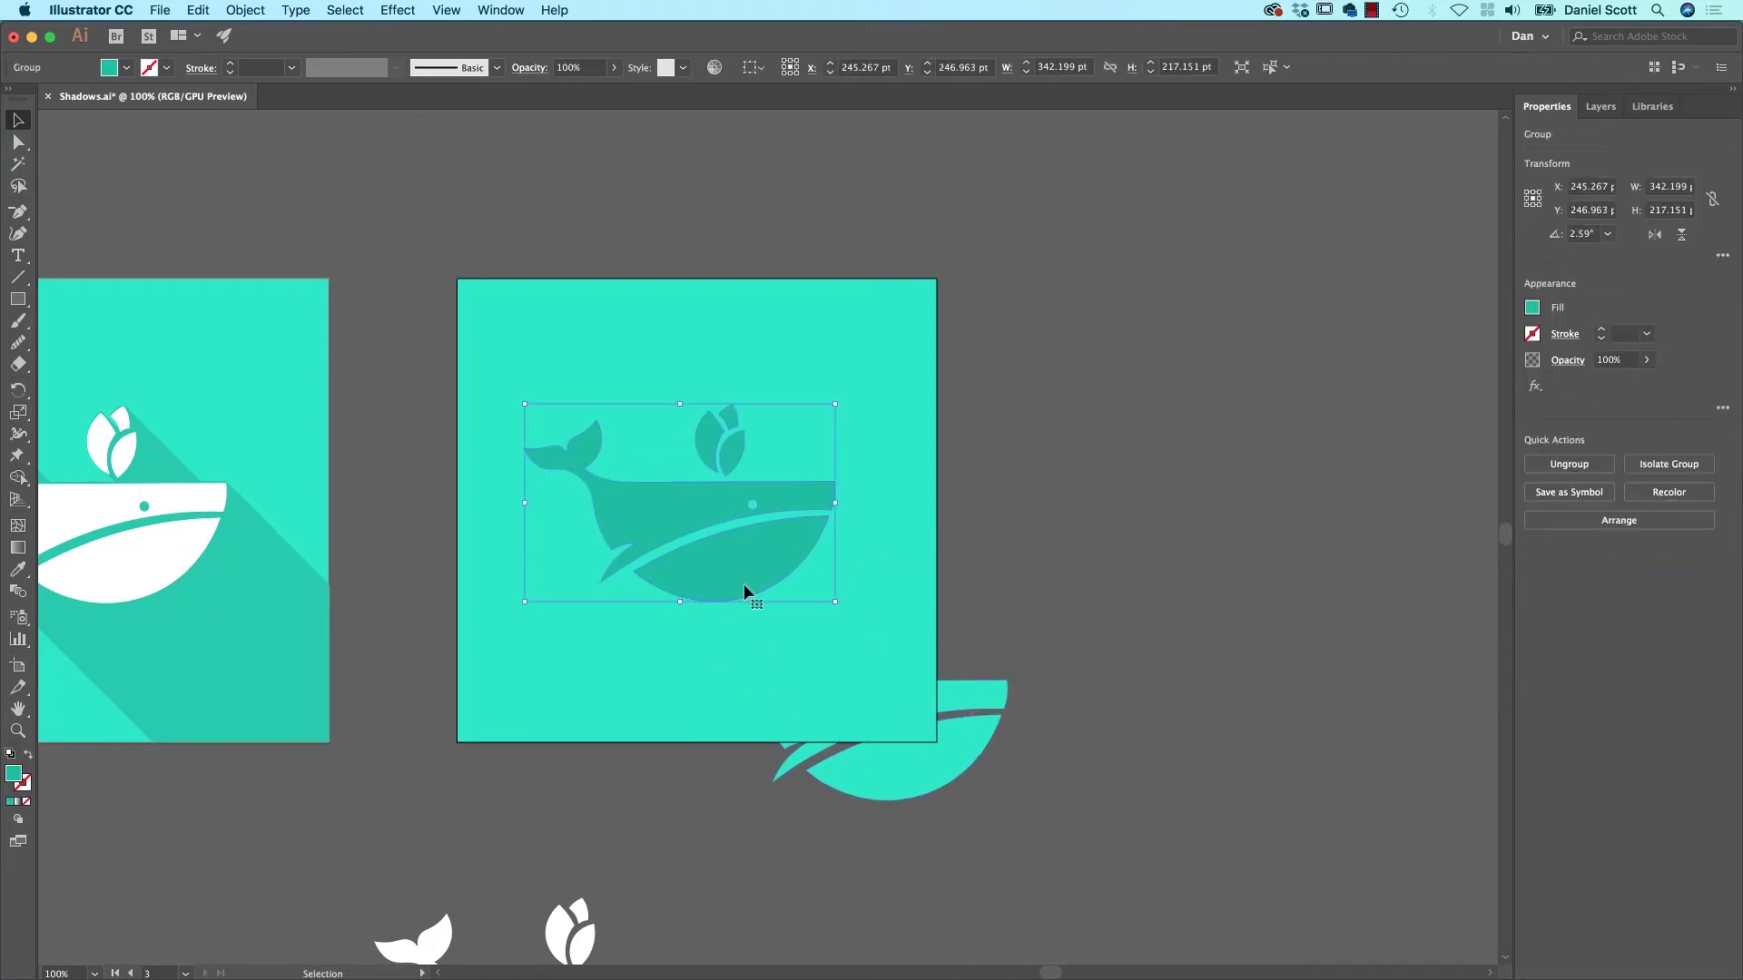
pyautogui.moveTo(686, 499); pyautogui.dragTo(959, 744)
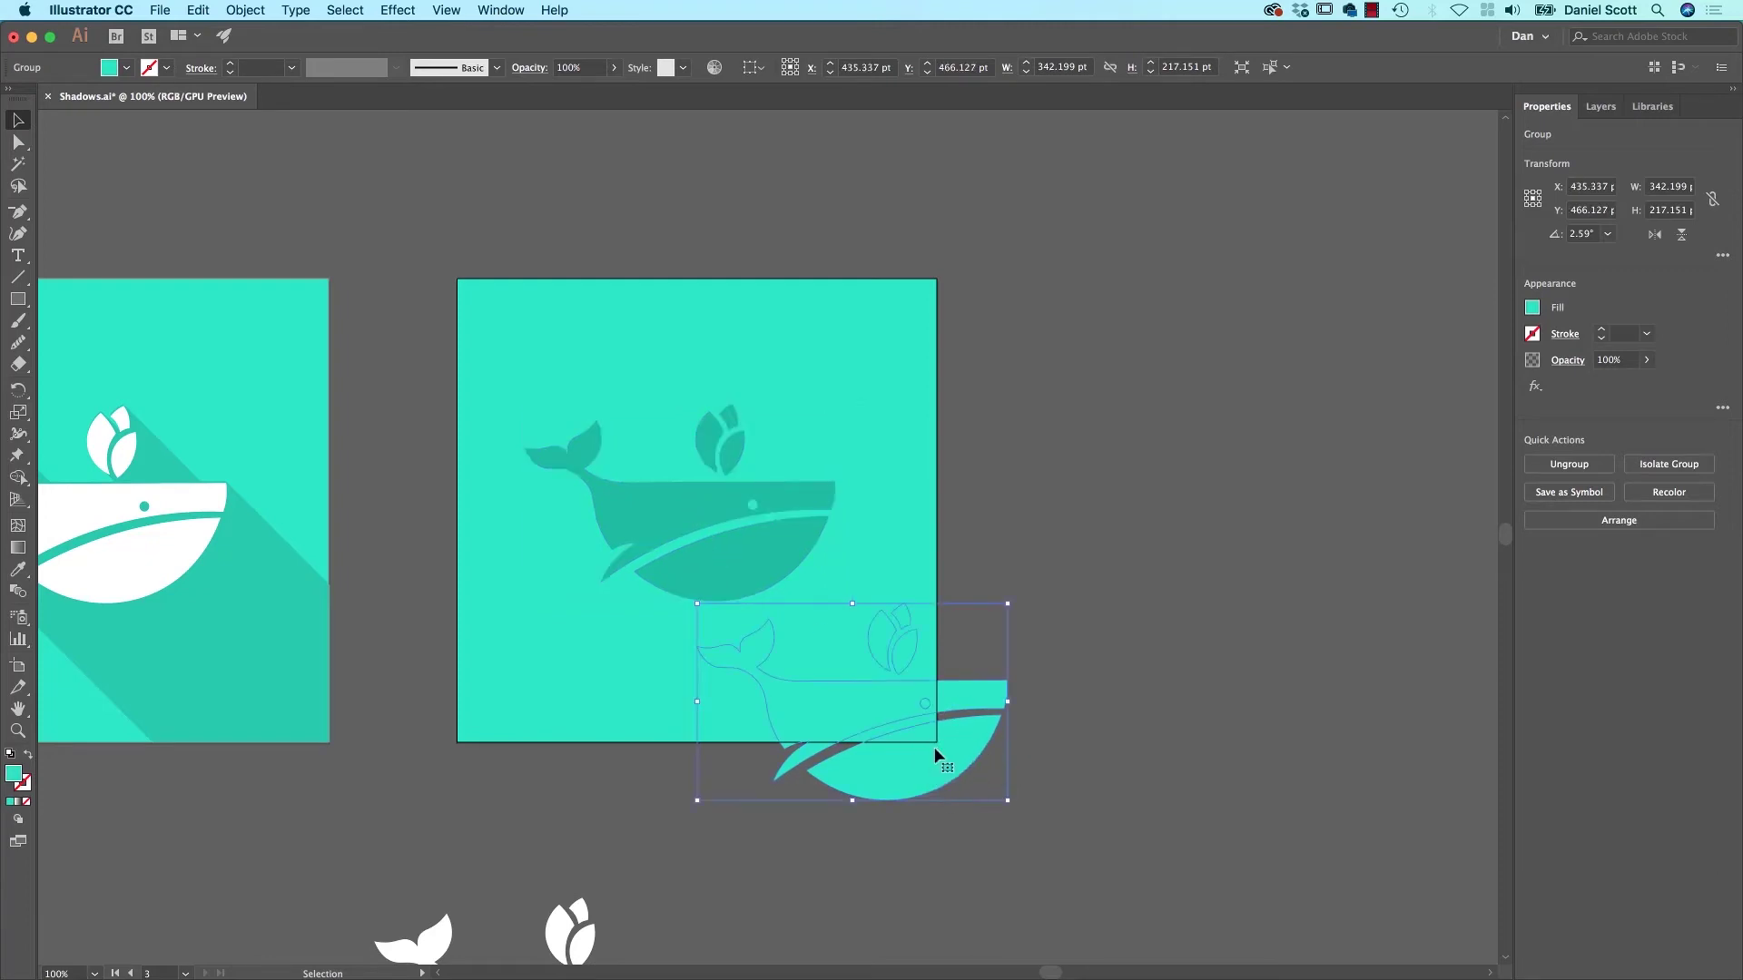
pyautogui.hotkey('ctrl', 'z')
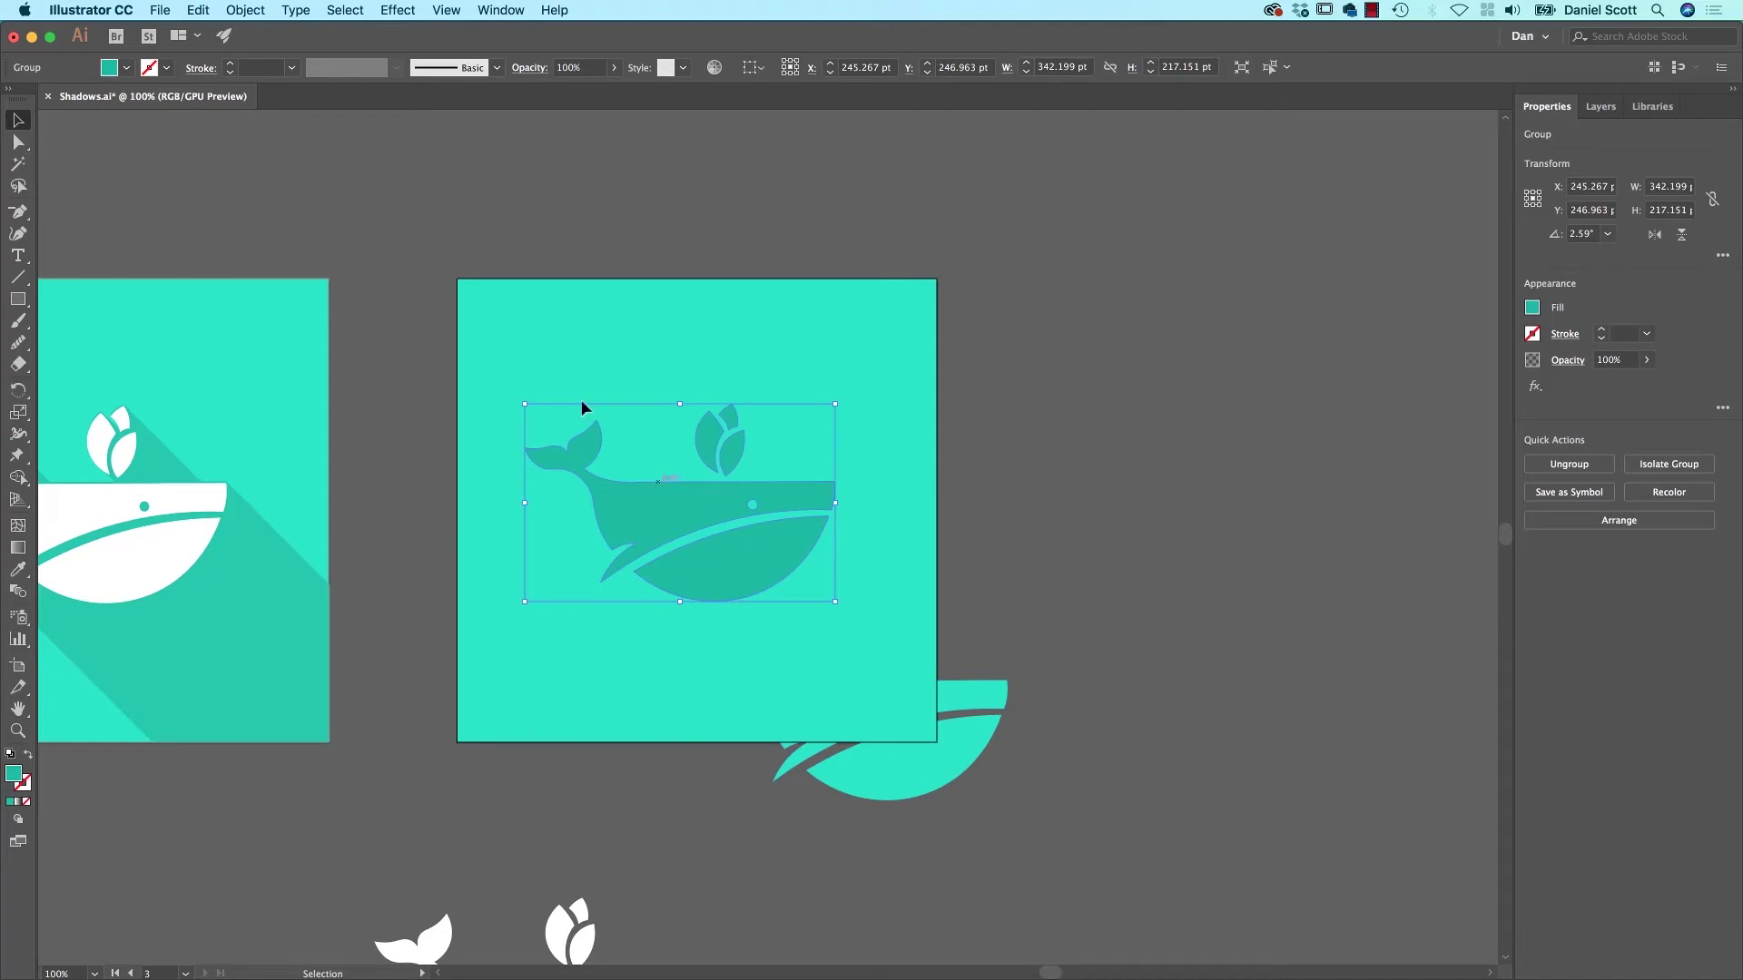
pyautogui.rightClick(722, 546)
pyautogui.moveTo(770, 744)
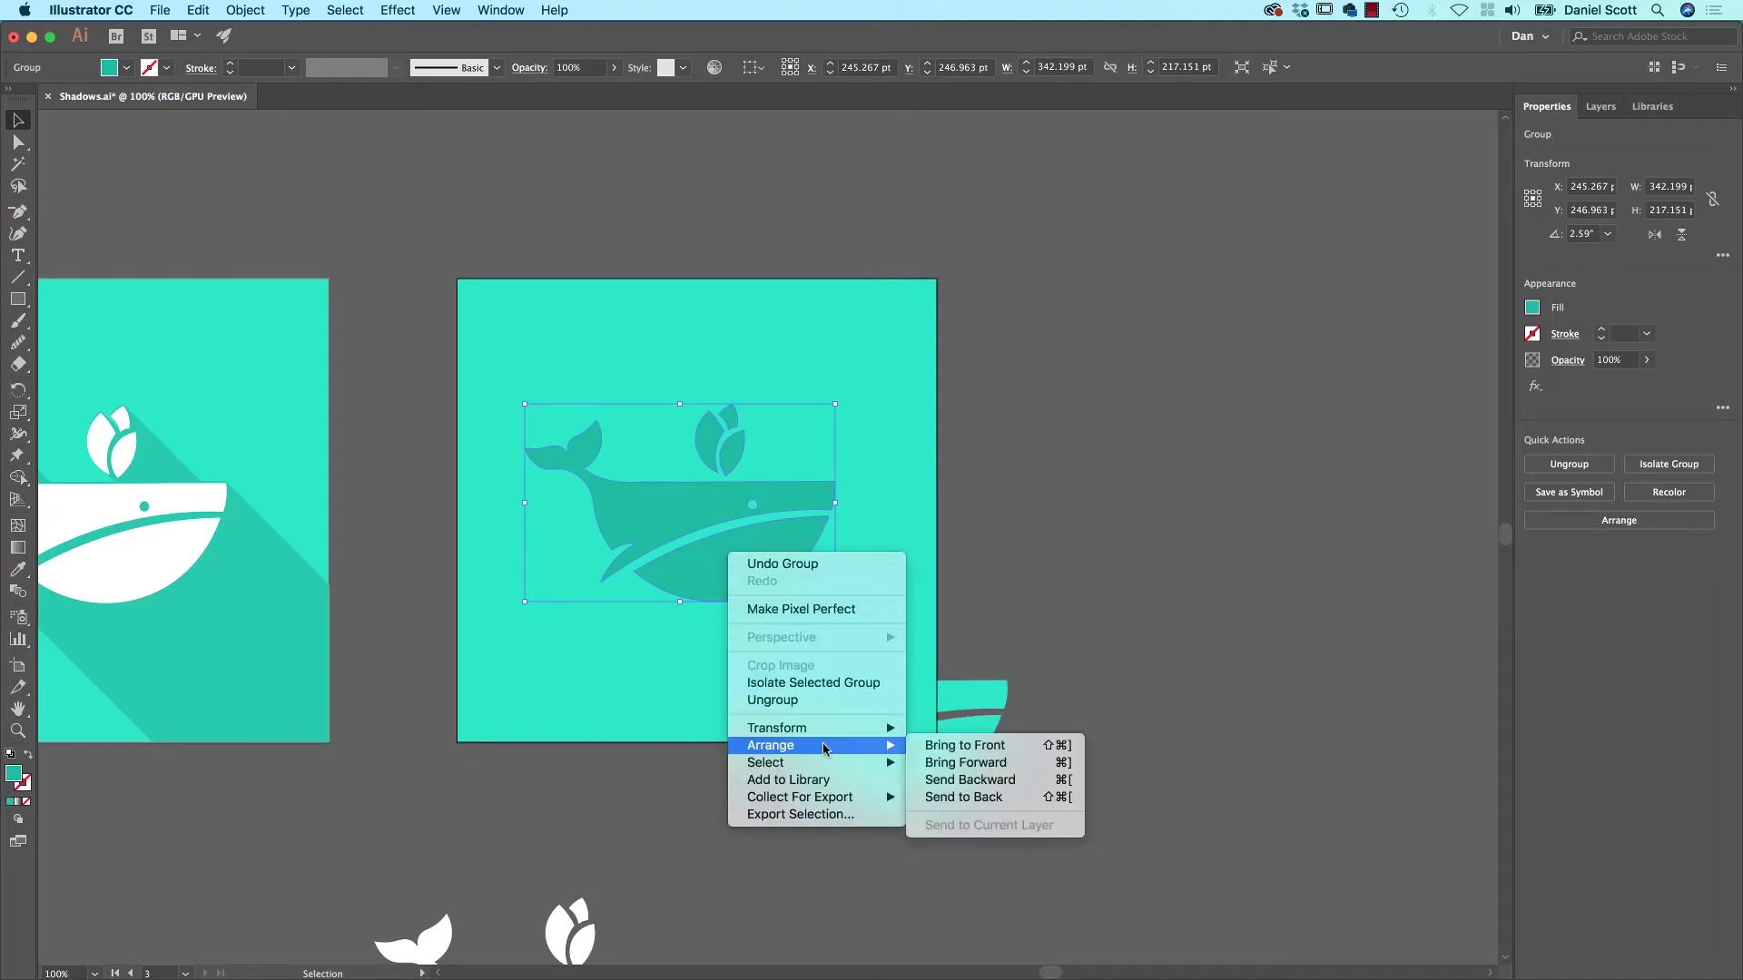
pyautogui.click(988, 748)
pyautogui.click(940, 506)
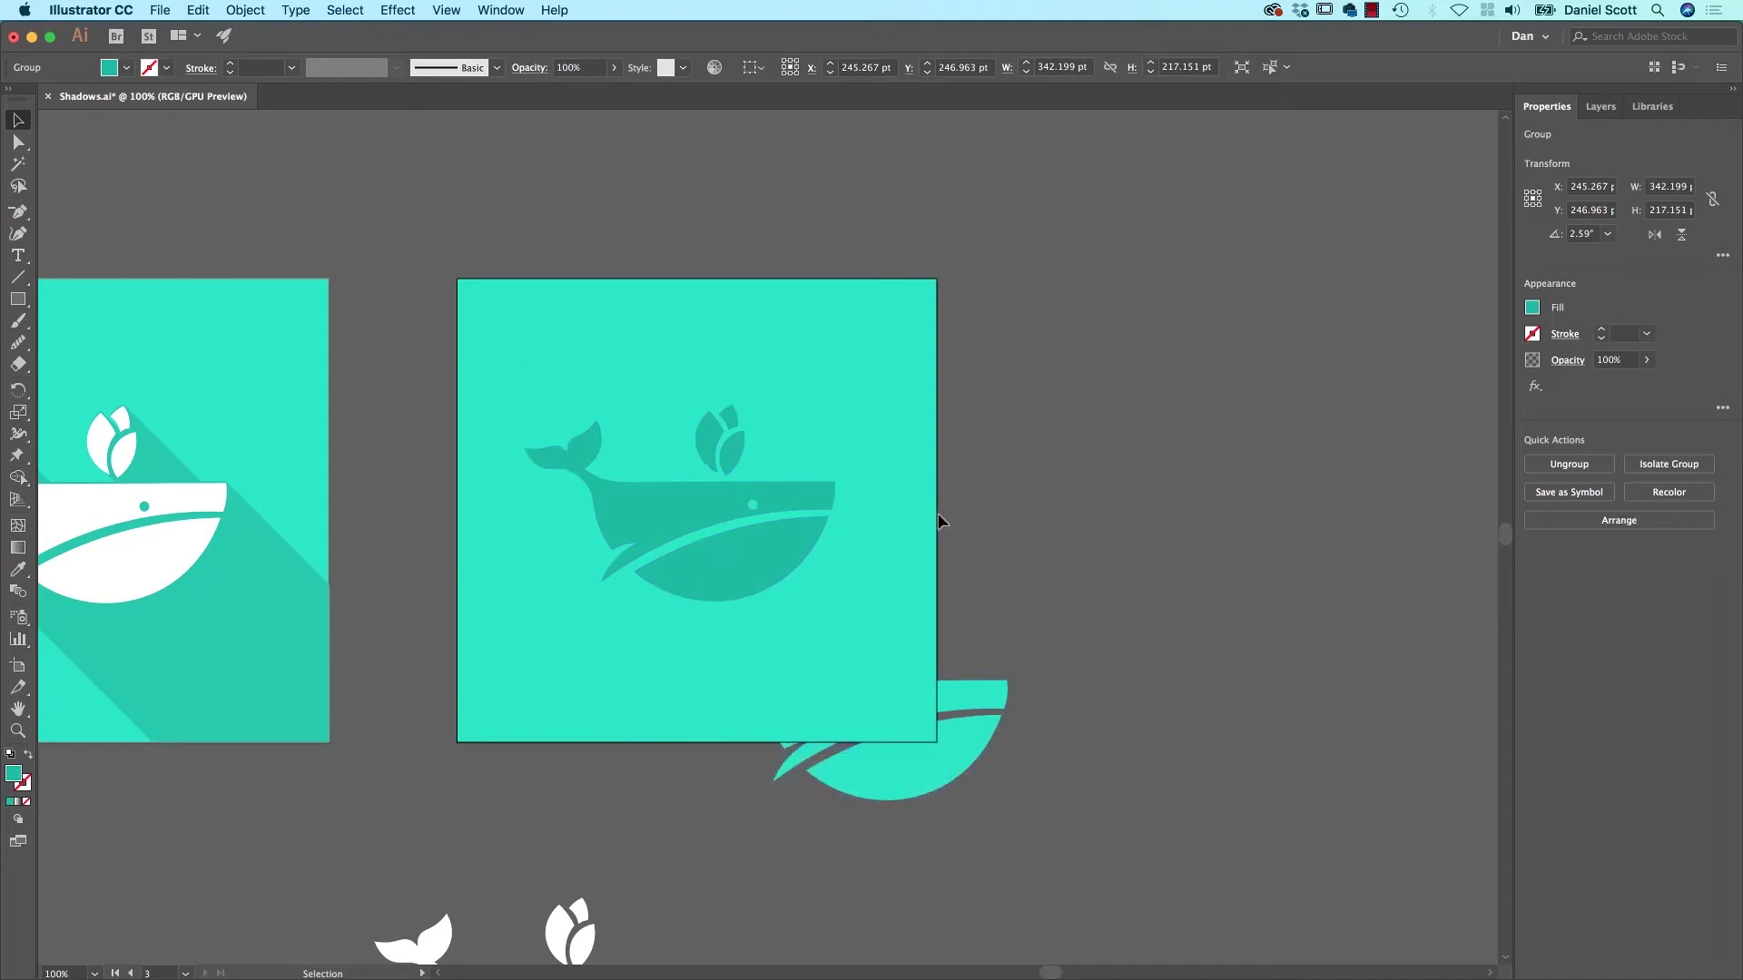
pyautogui.click(752, 557)
pyautogui.keyDown('shift'); pyautogui.click(926, 712); pyautogui.keyUp('shift')
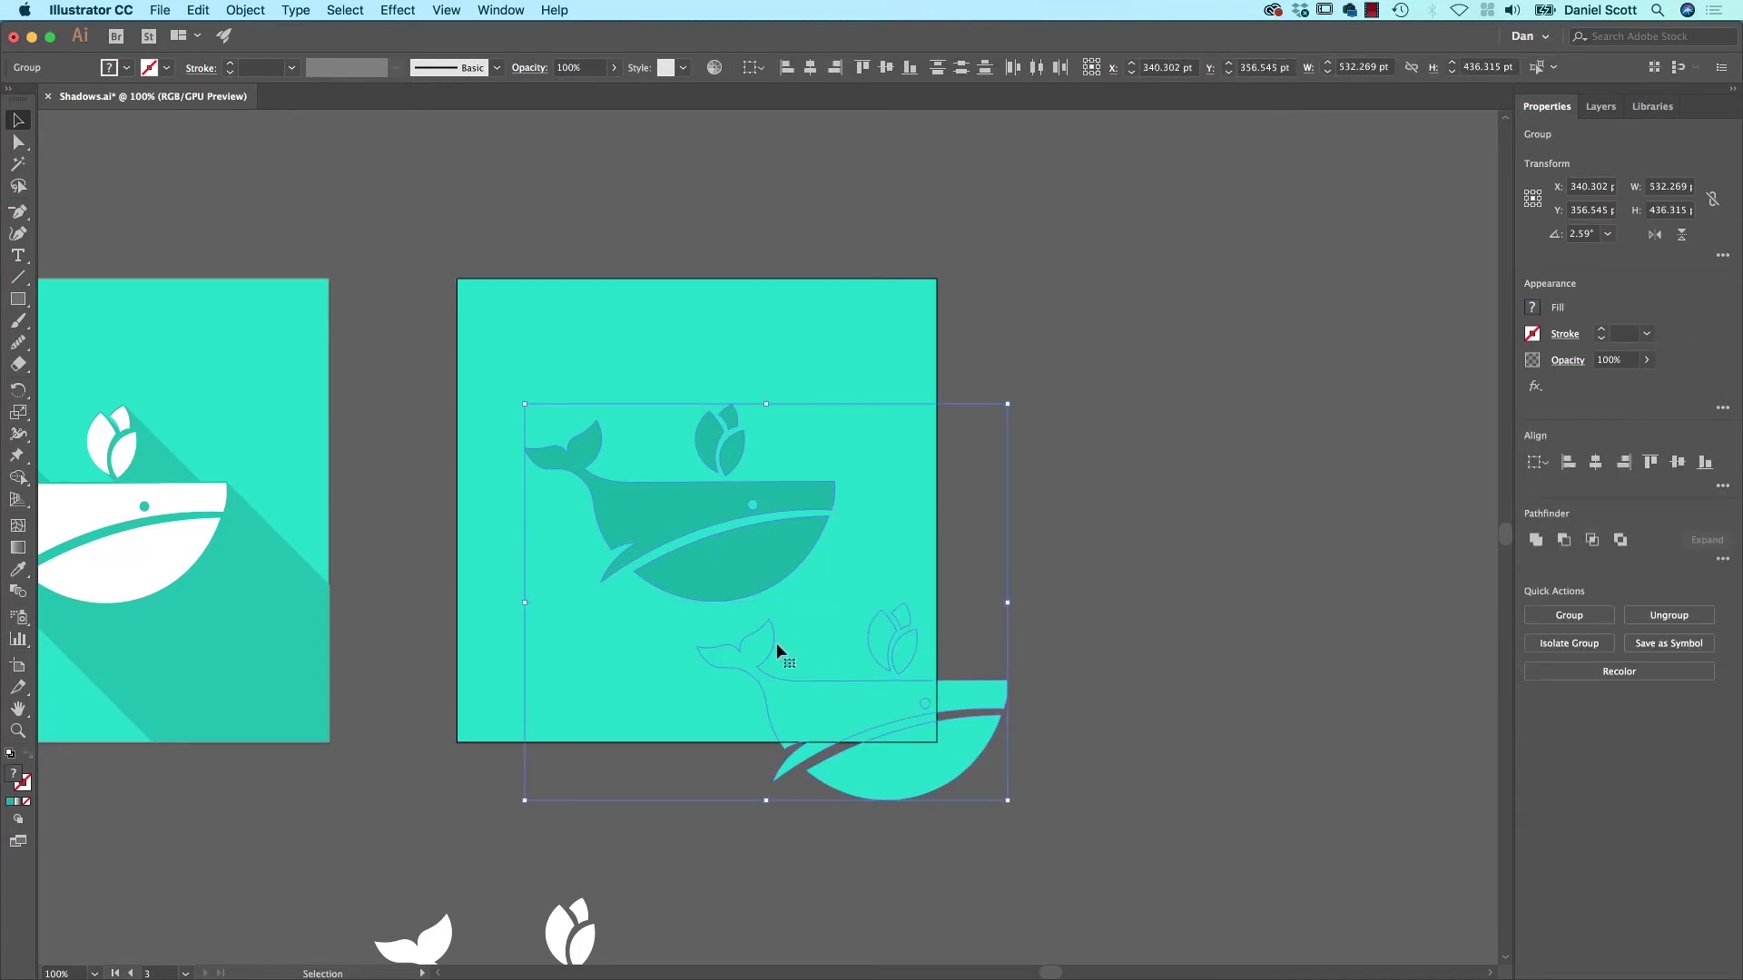
# Blend the dark whale into the turquoise copy using 300 specified steps.
pyautogui.click(245, 10)
pyautogui.moveTo(253, 448)
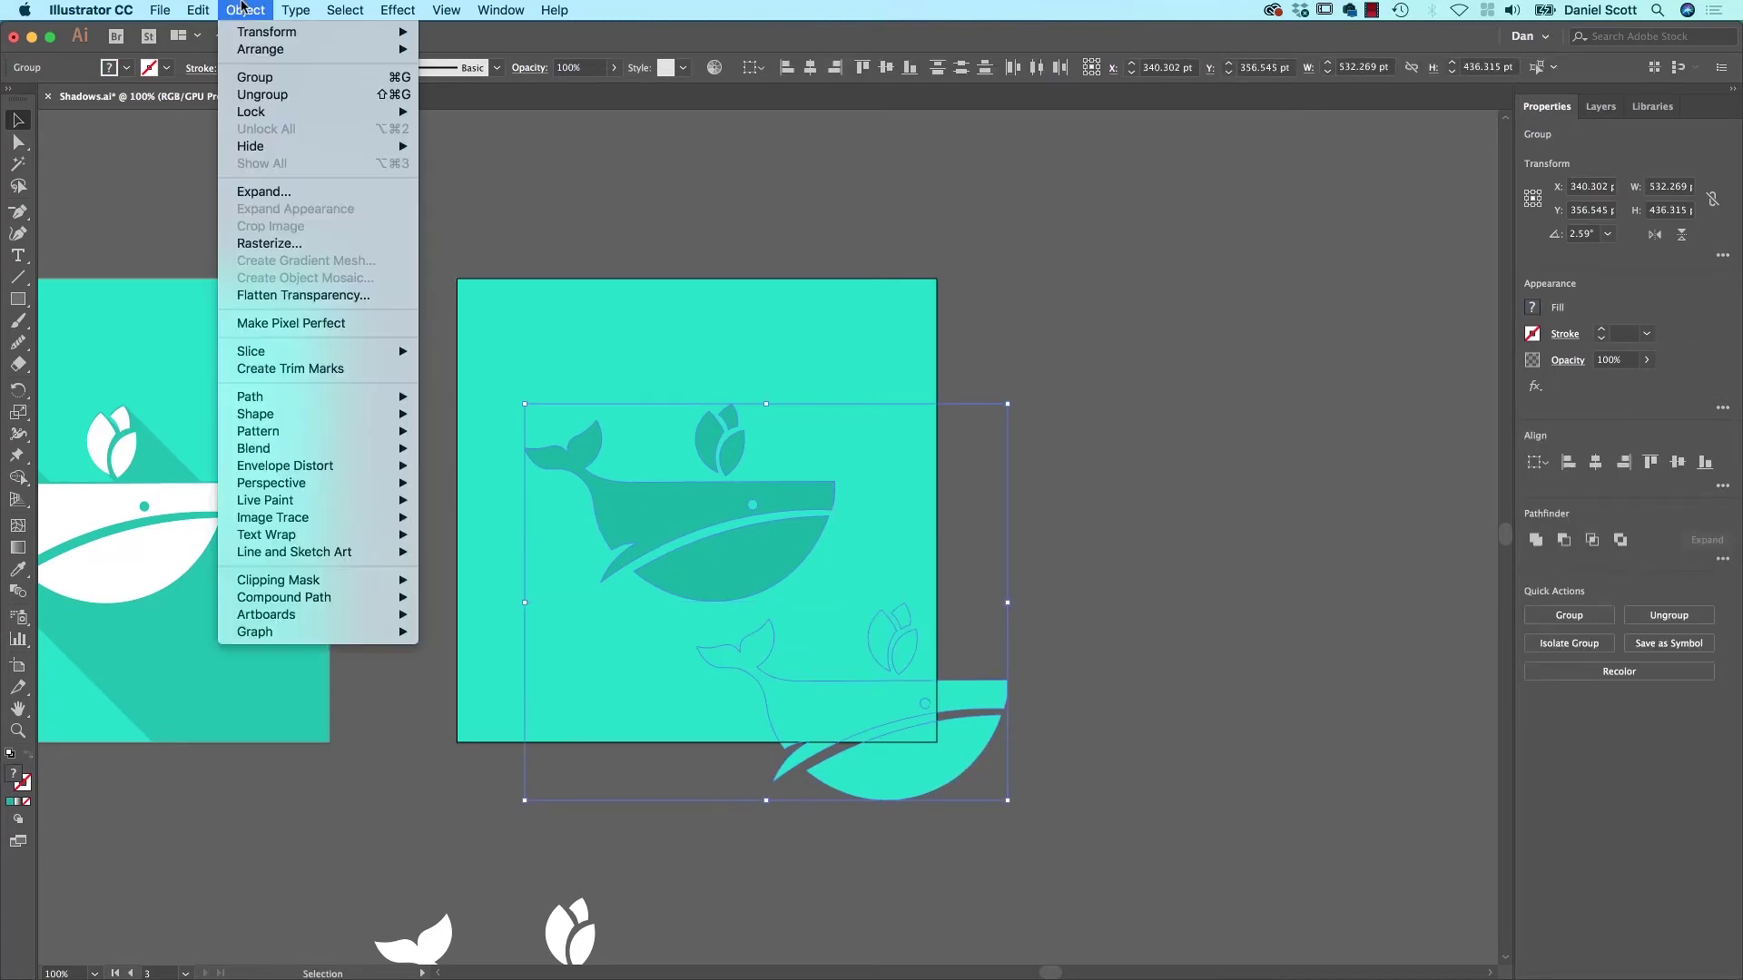
pyautogui.click(496, 456)
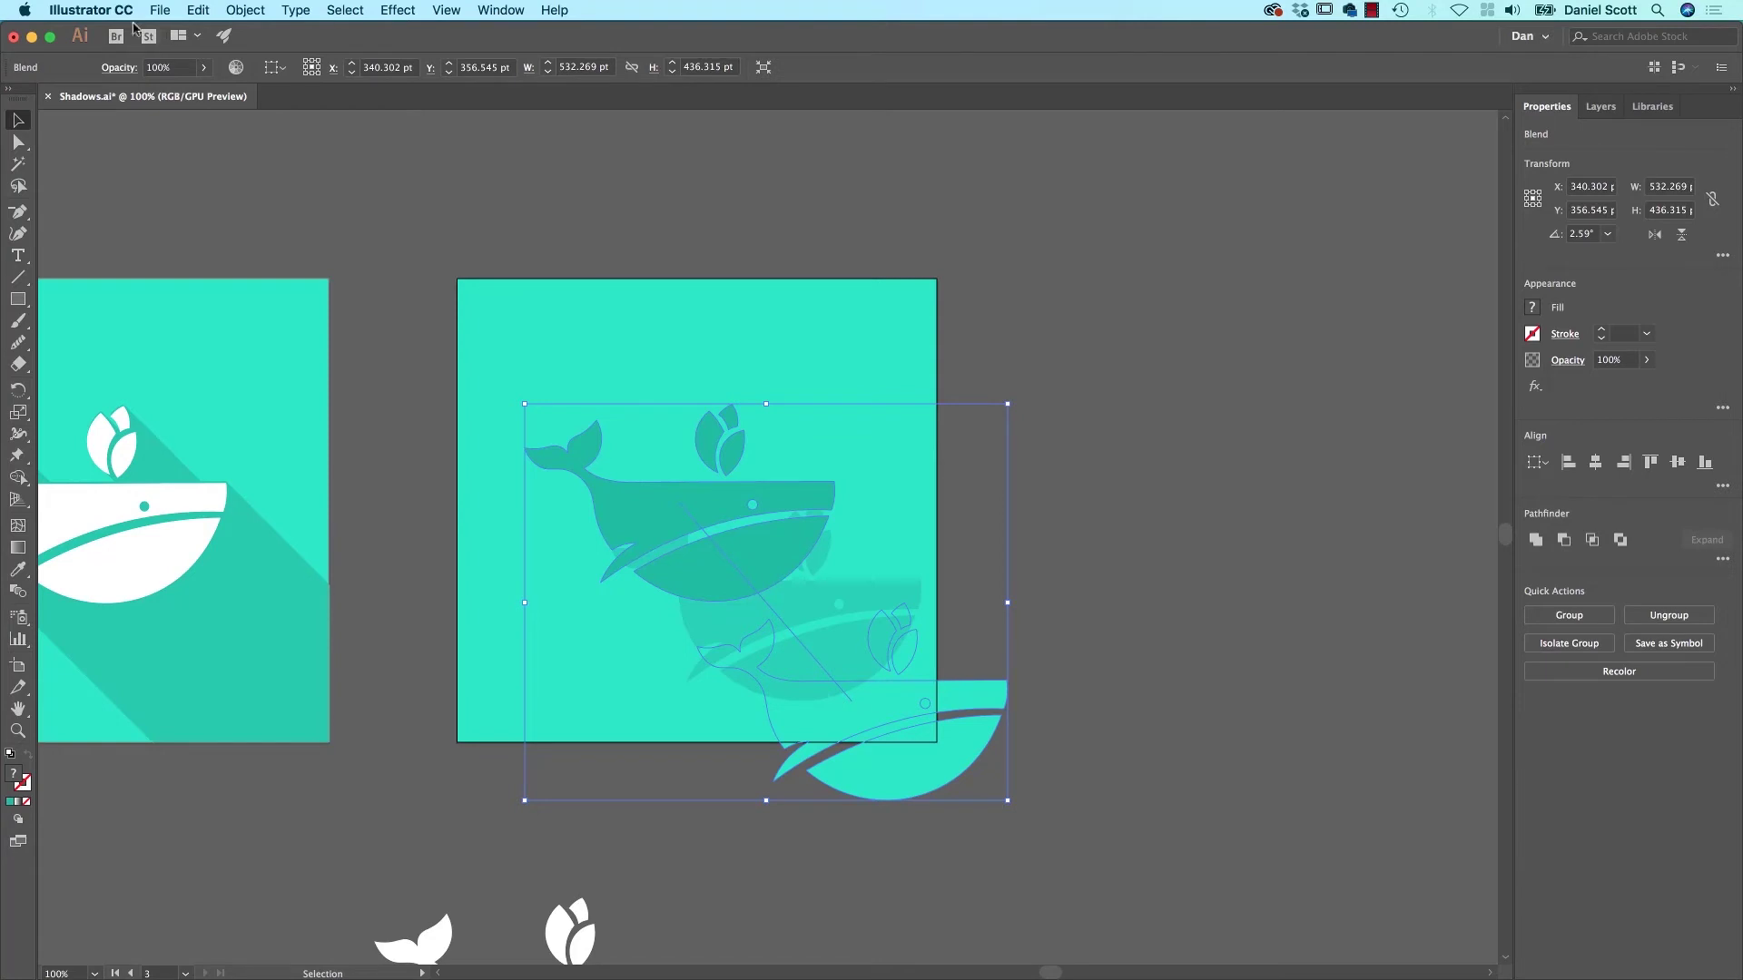
pyautogui.click(245, 10)
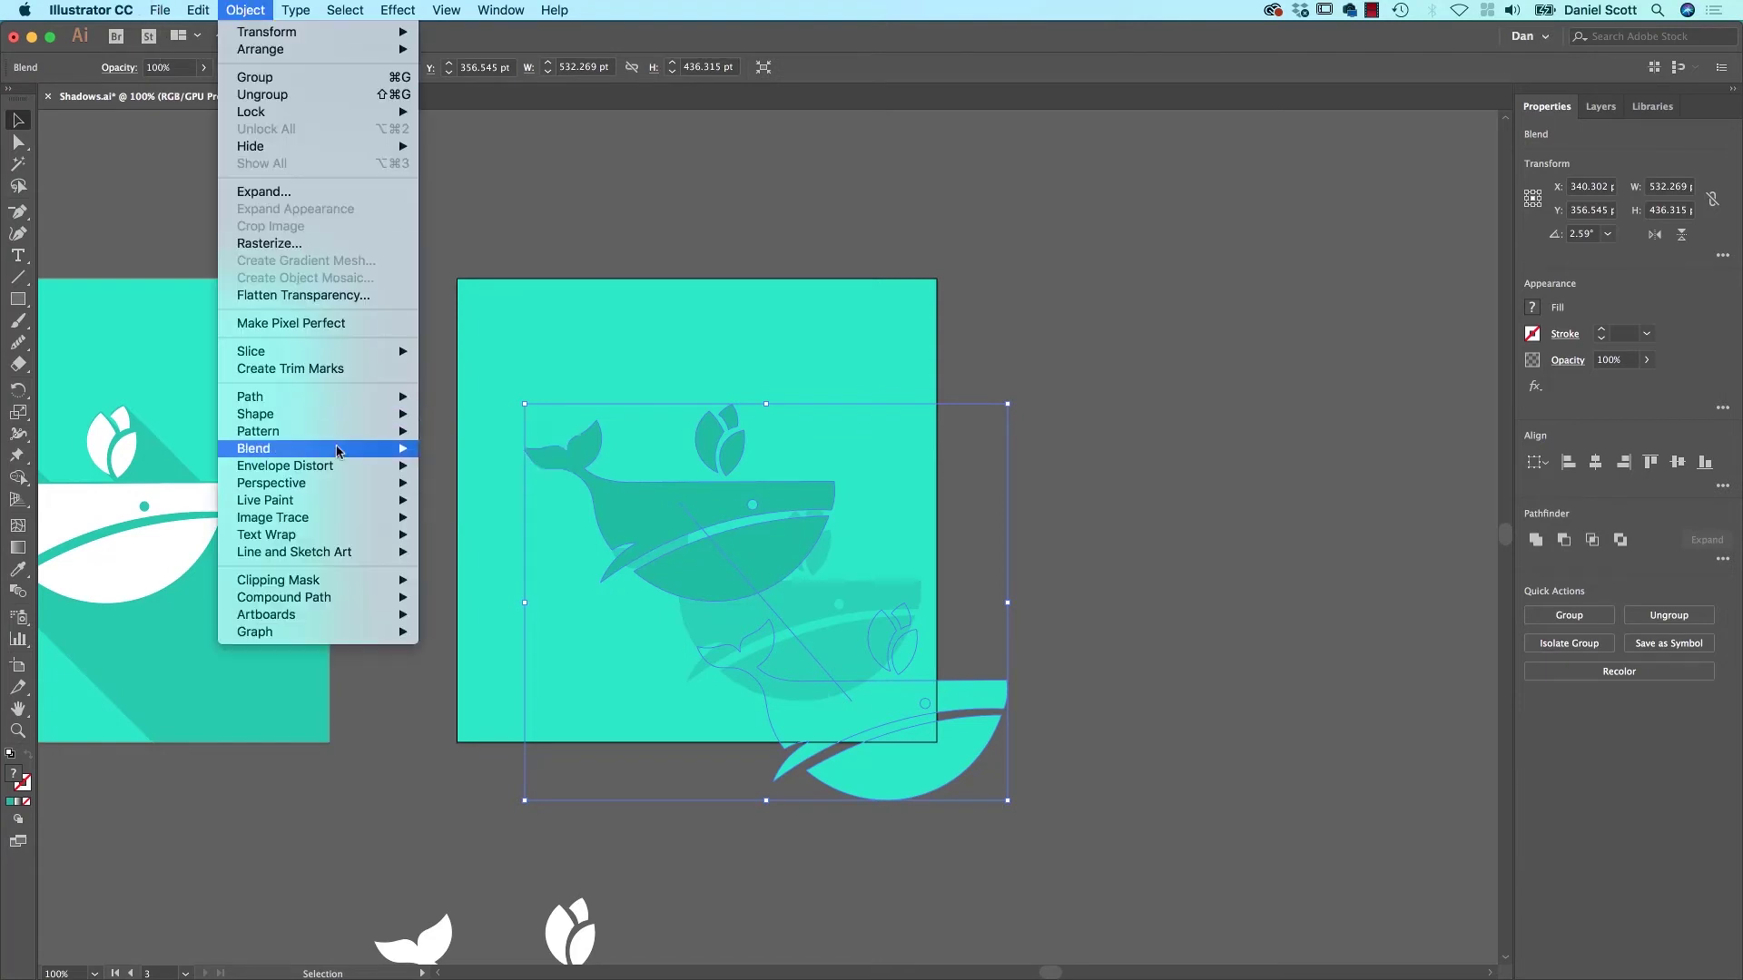
pyautogui.moveTo(253, 448)
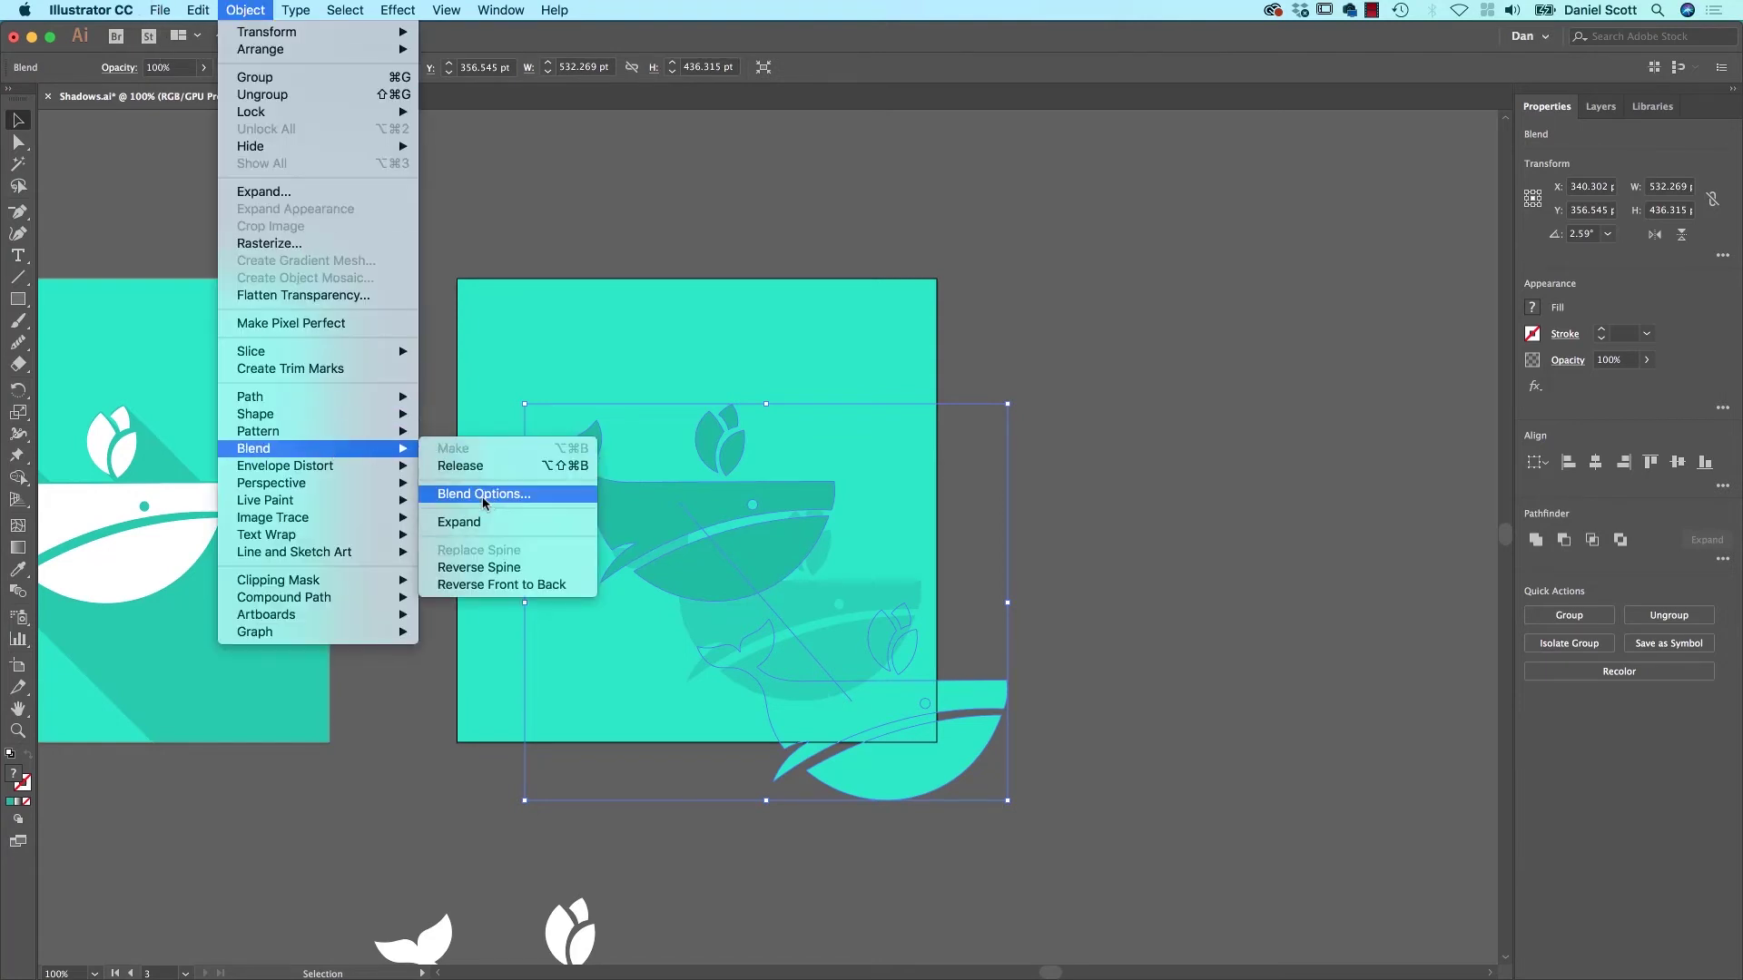
pyautogui.click(486, 495)
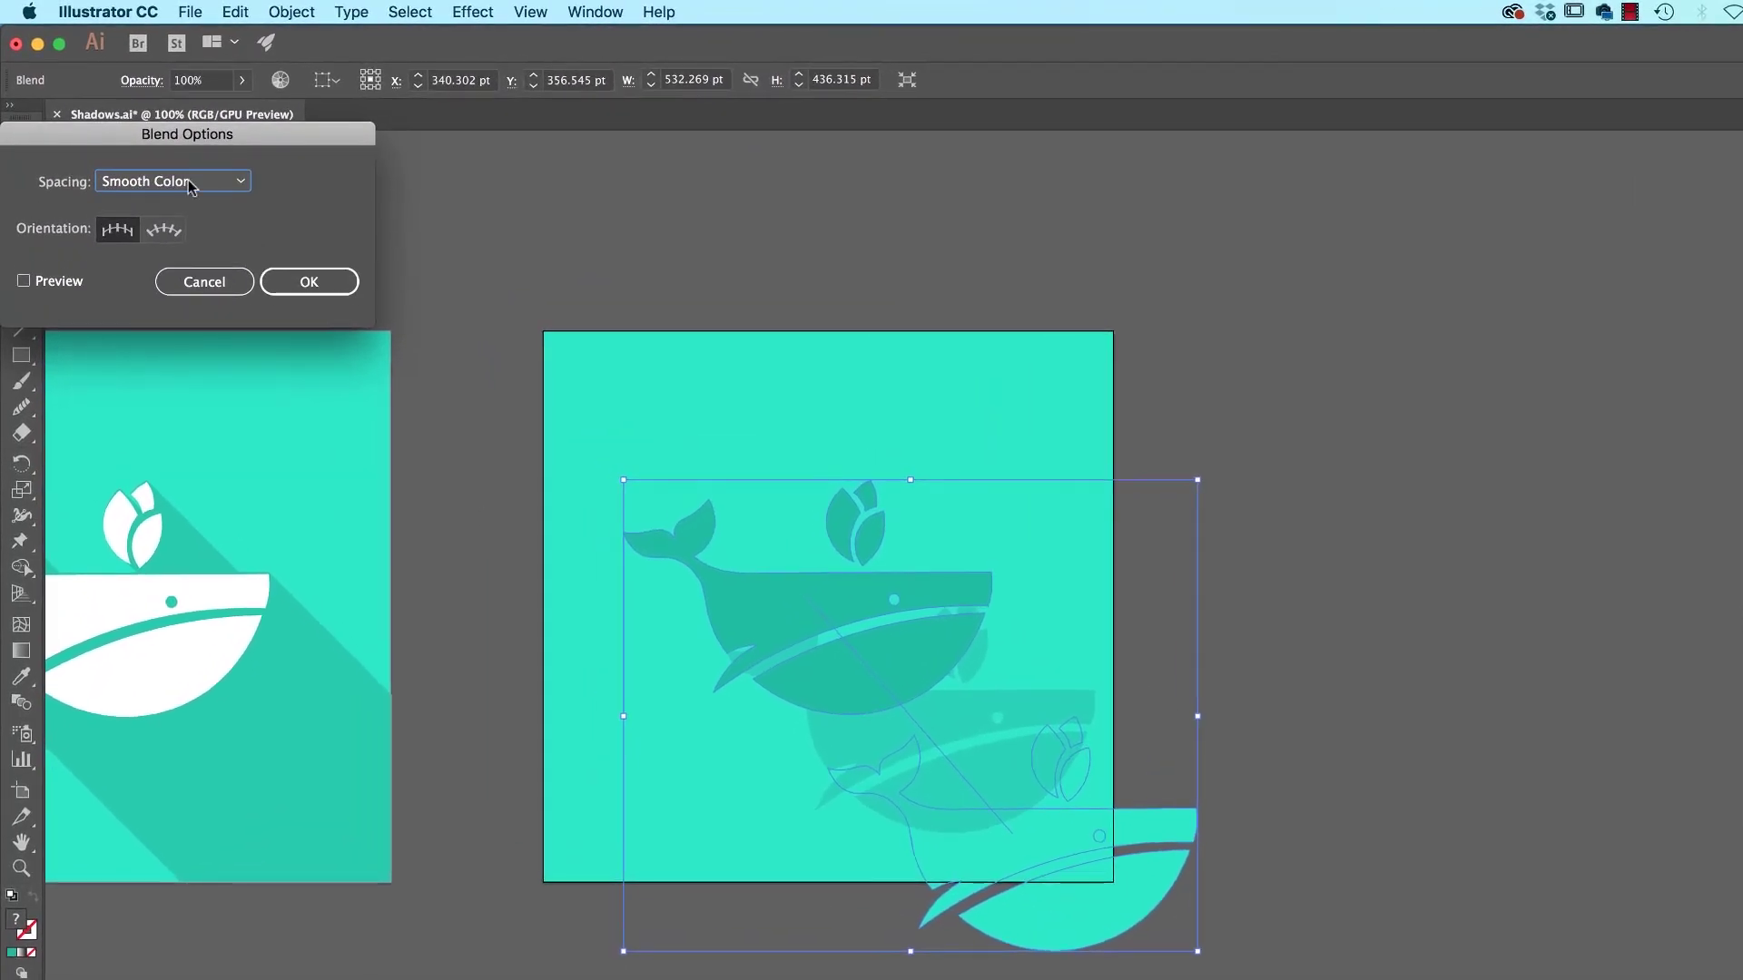
pyautogui.click(194, 177)
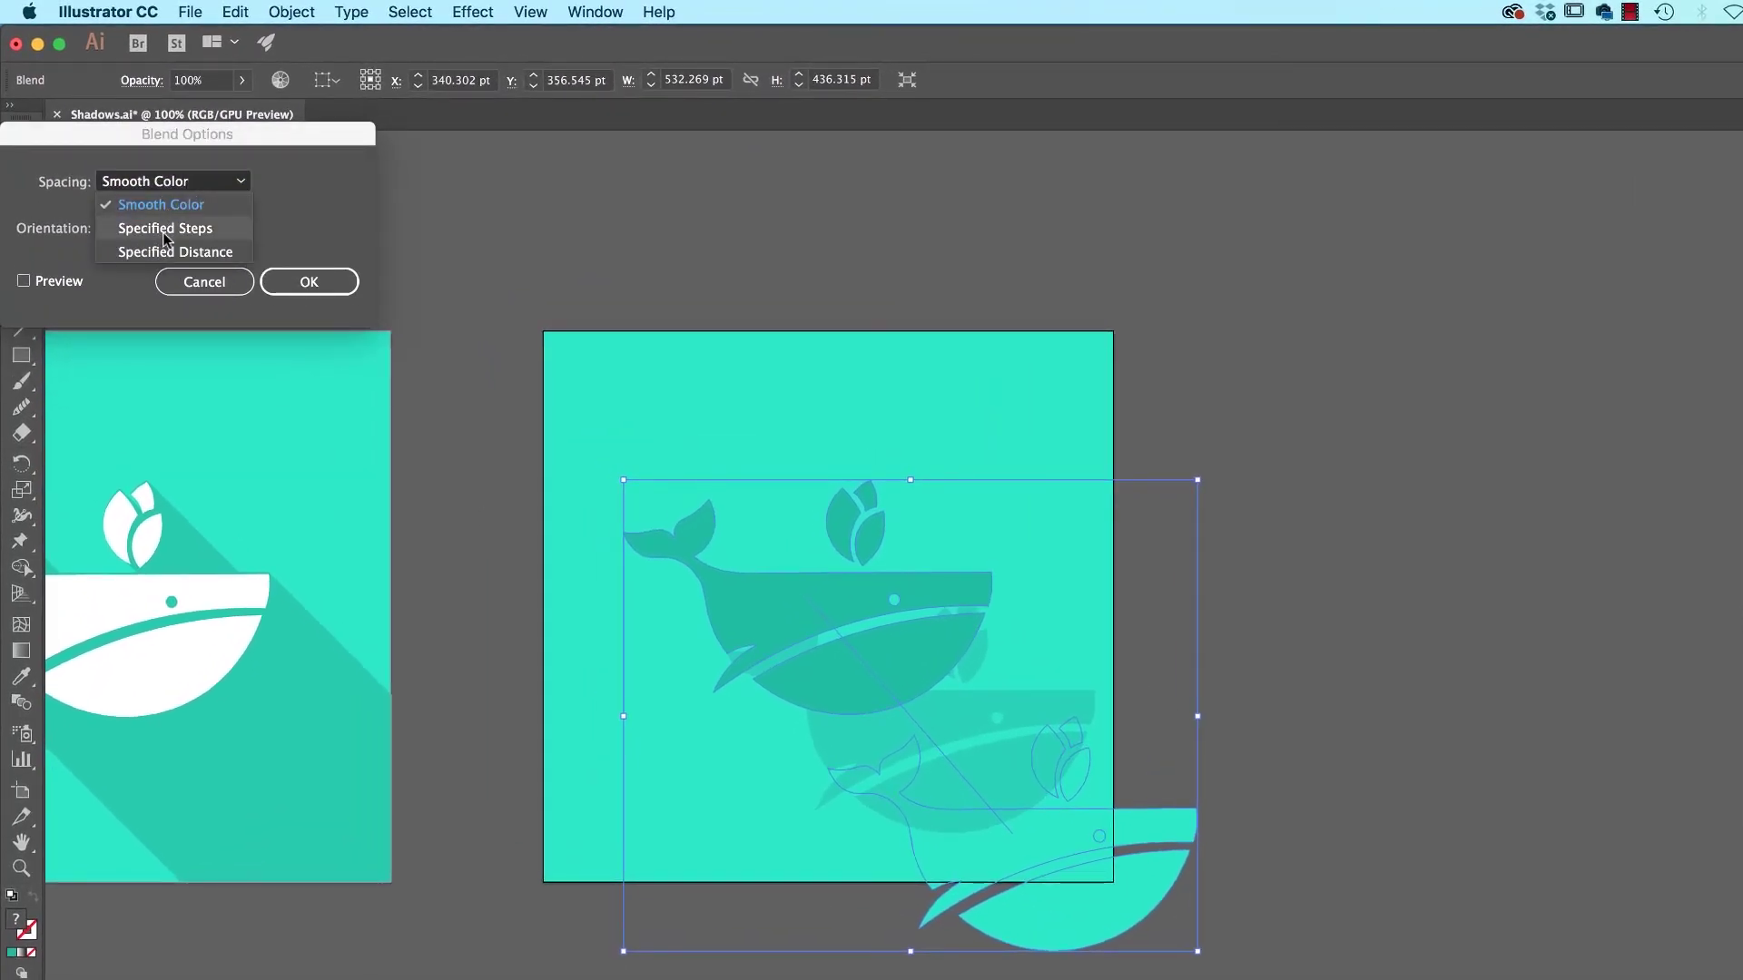
pyautogui.click(165, 228)
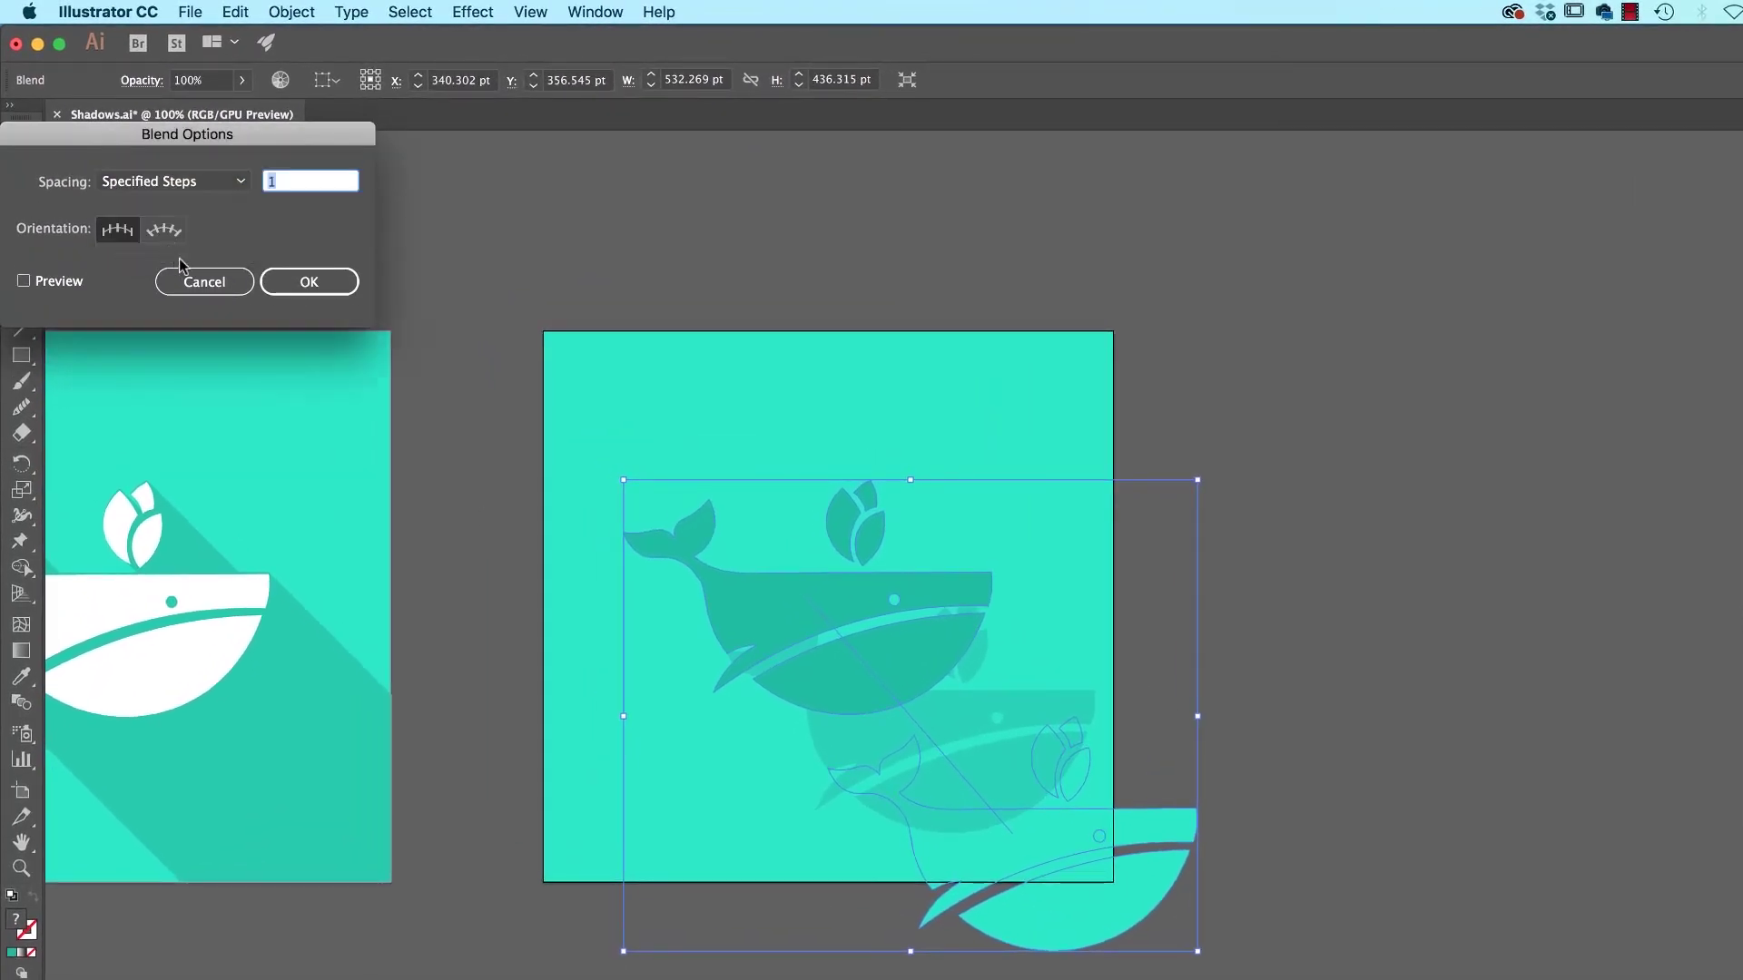
pyautogui.click(291, 184)
pyautogui.click(56, 283)
pyautogui.write('1')
pyautogui.press('Tab')
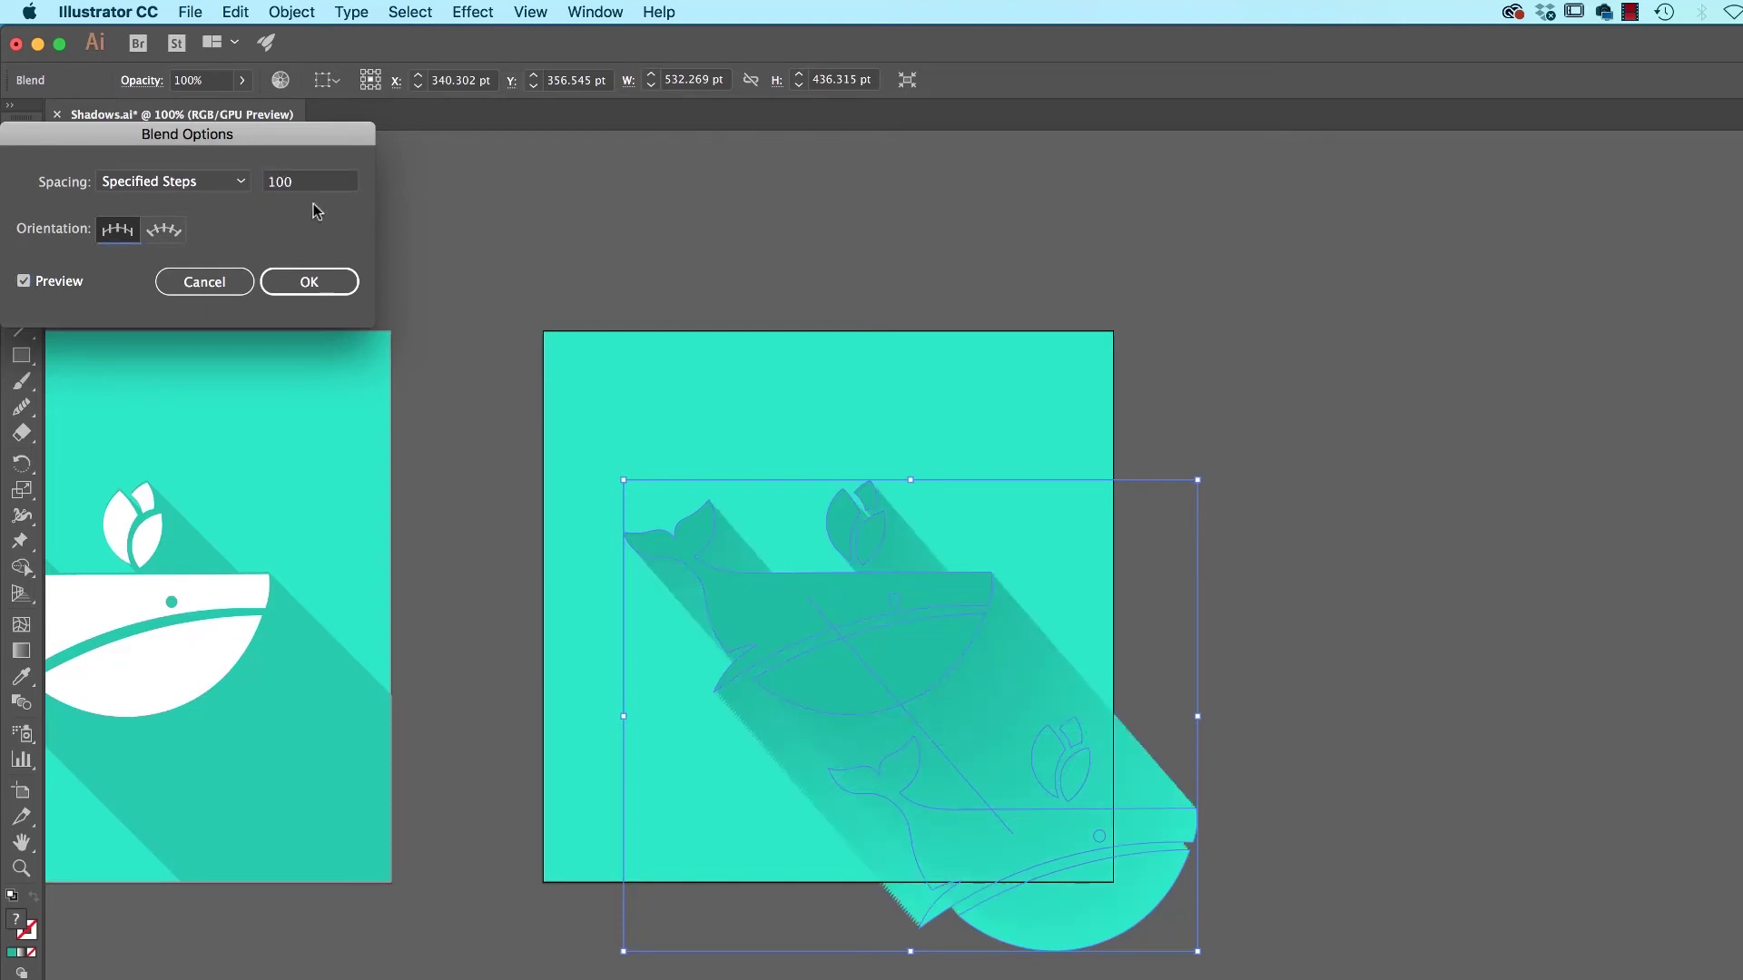
pyautogui.write('3')
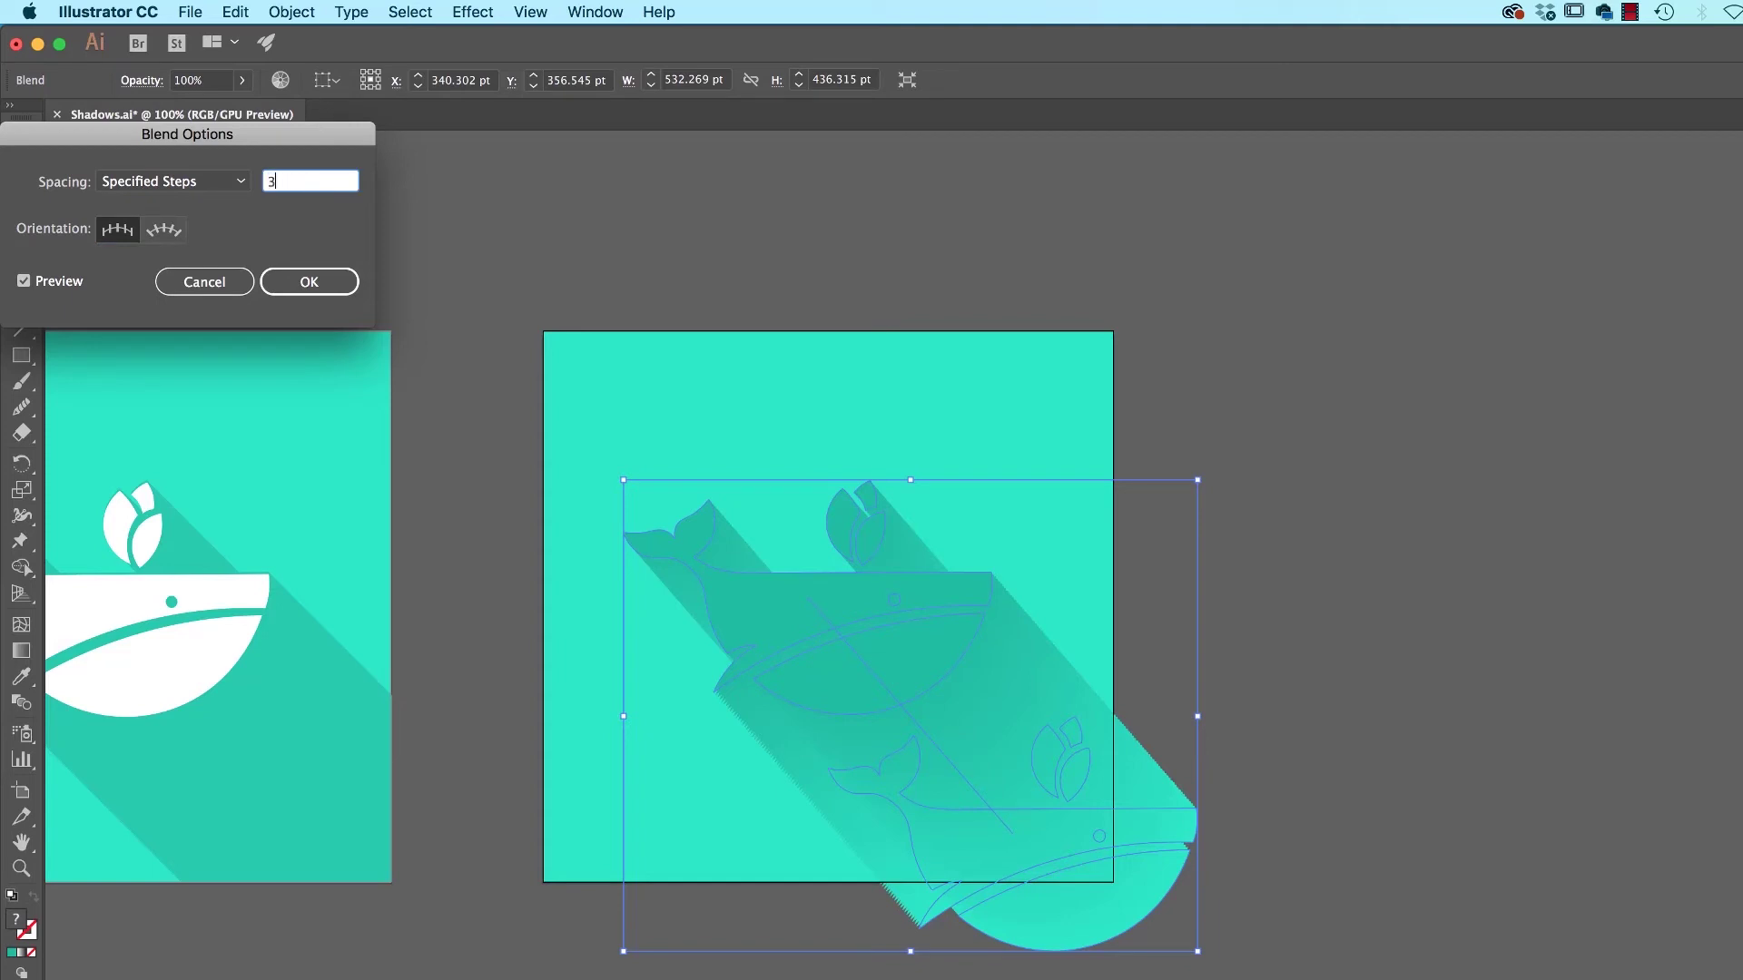
pyautogui.write('00')
pyautogui.press('Tab')
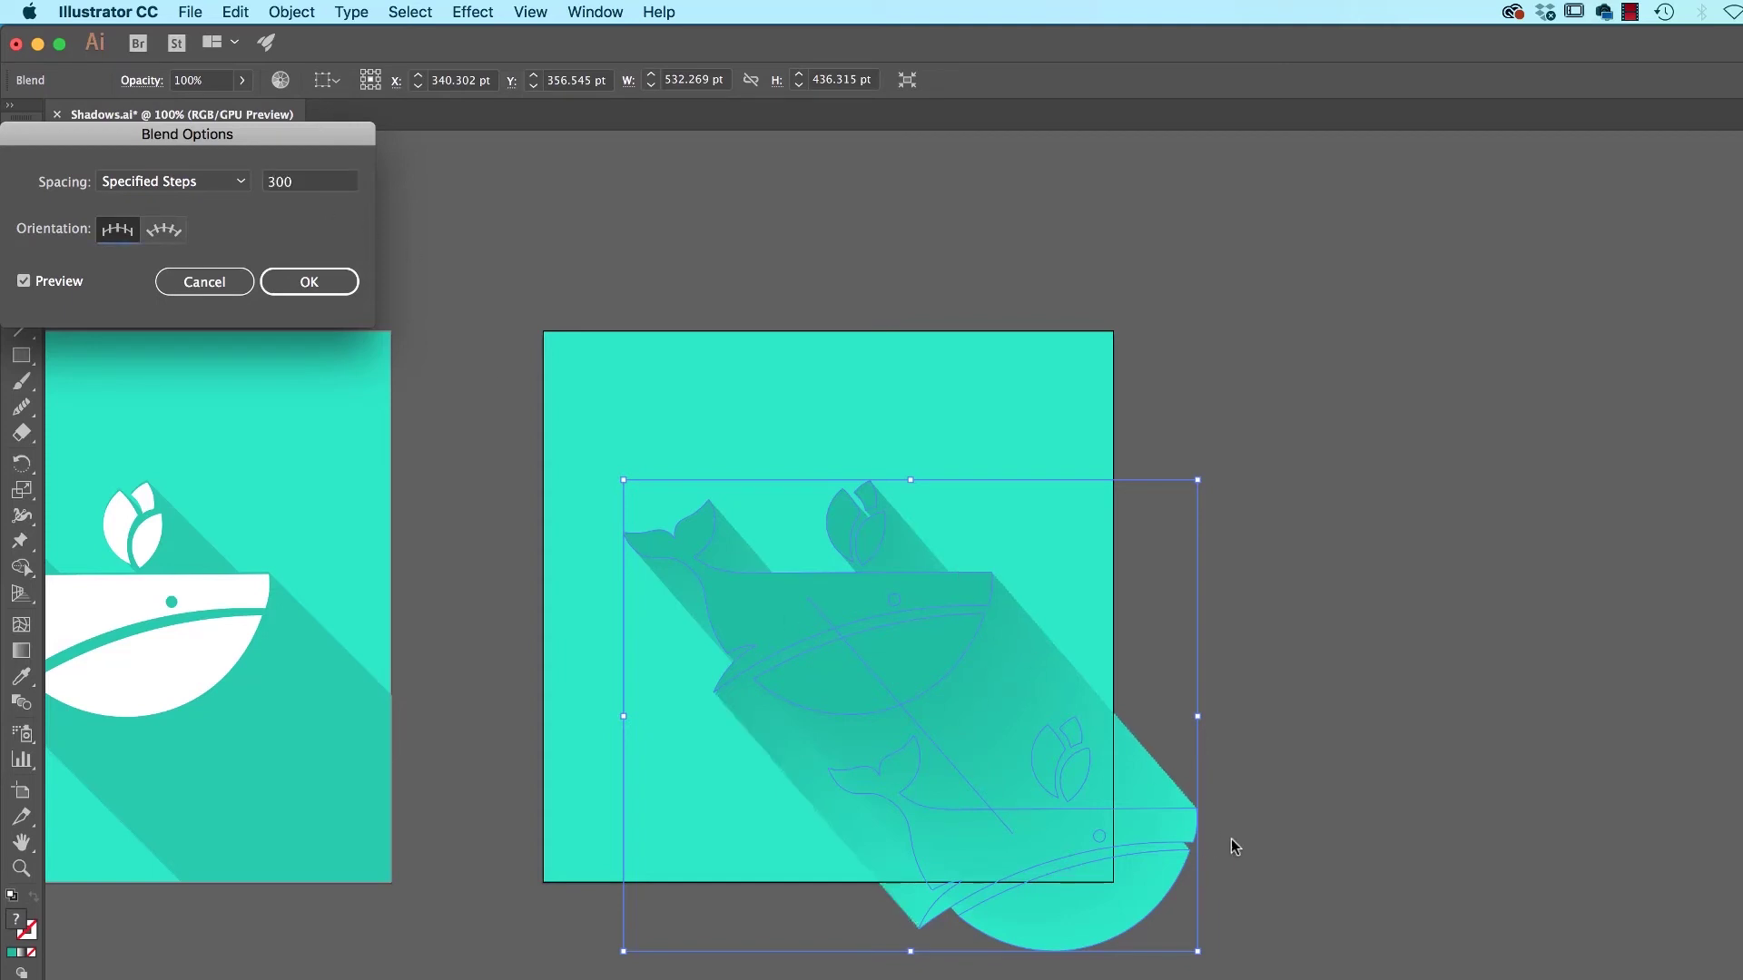
pyautogui.click(303, 284)
# Bring the white whale artwork in front of its blended shadow.
pyautogui.click(932, 289)
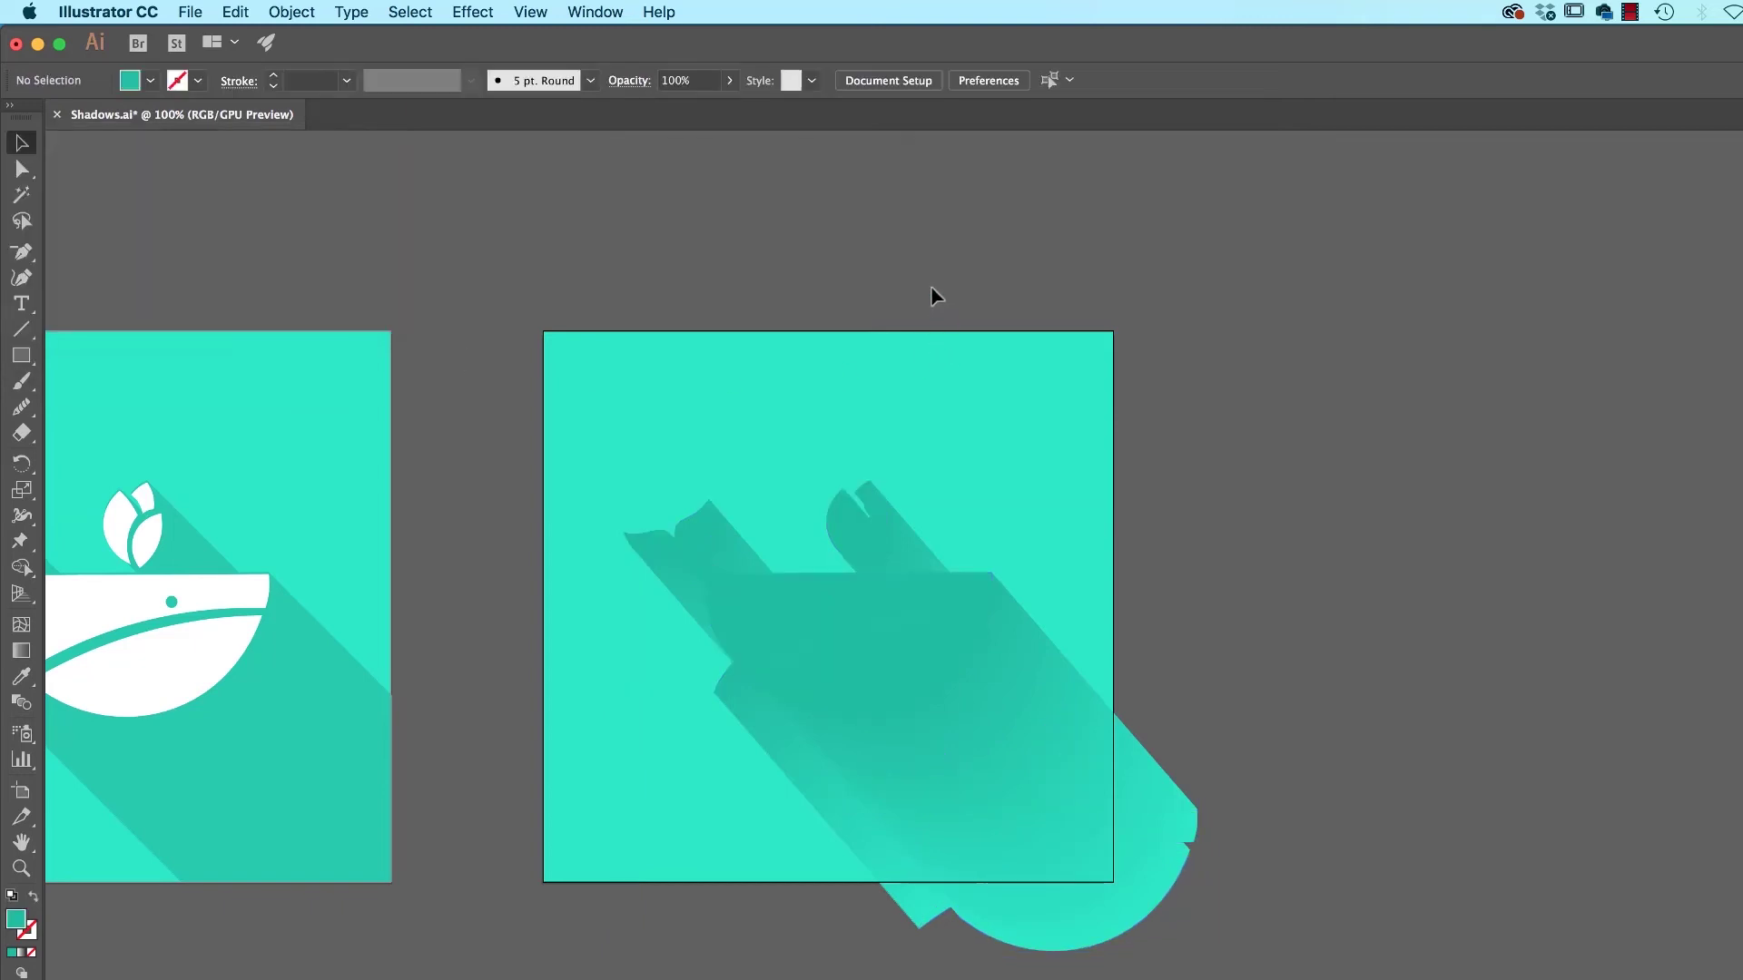
pyautogui.scroll(-5, 625, 535)
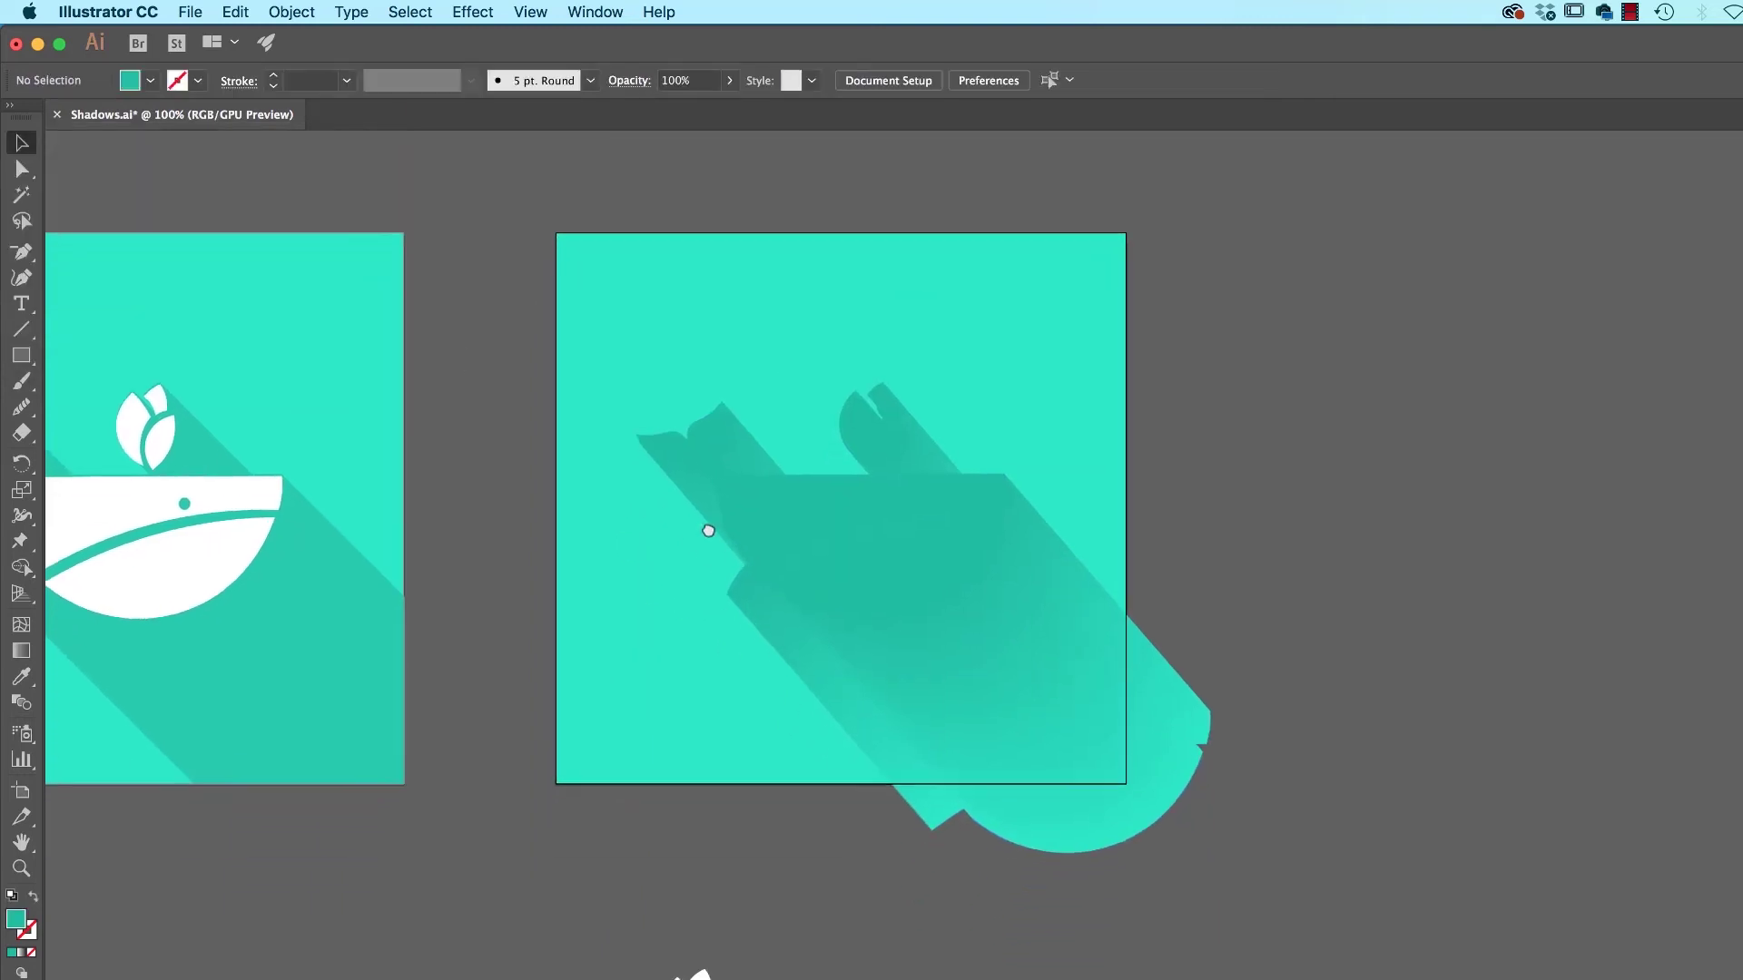
pyautogui.moveTo(416, 953)
pyautogui.mouseDown()
pyautogui.moveTo(701, 976)
pyautogui.moveTo(947, 530)
pyautogui.mouseUp()
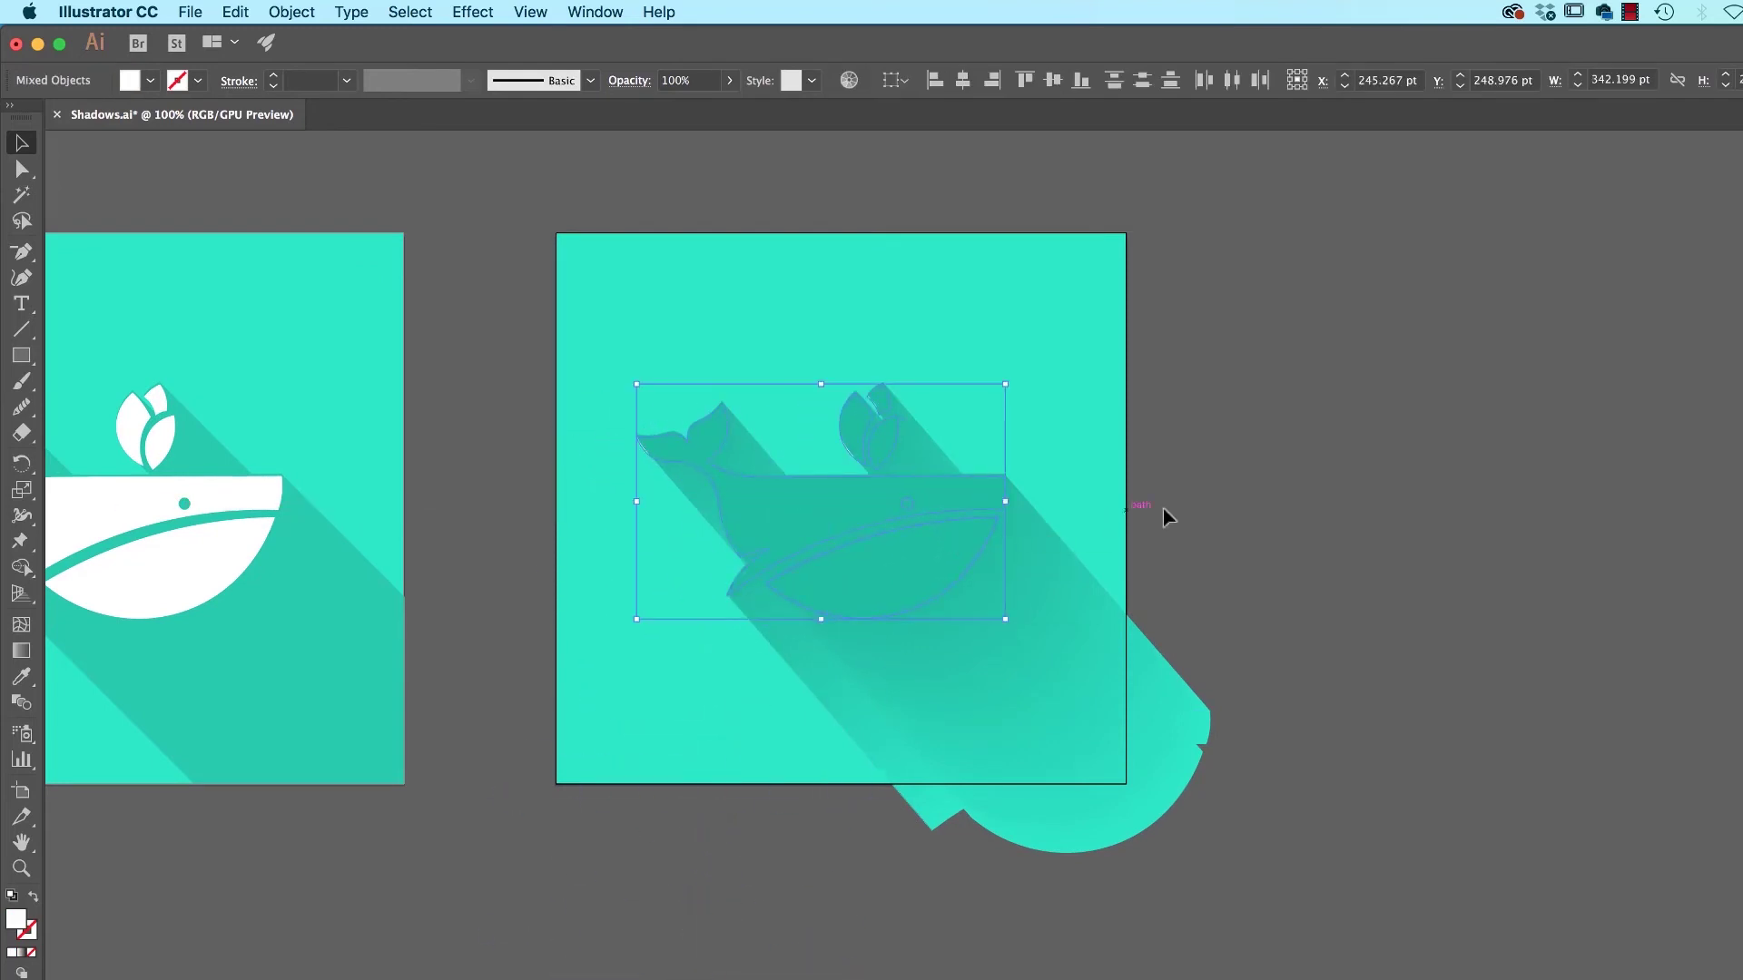
pyautogui.press('Up')
pyautogui.click(1222, 491)
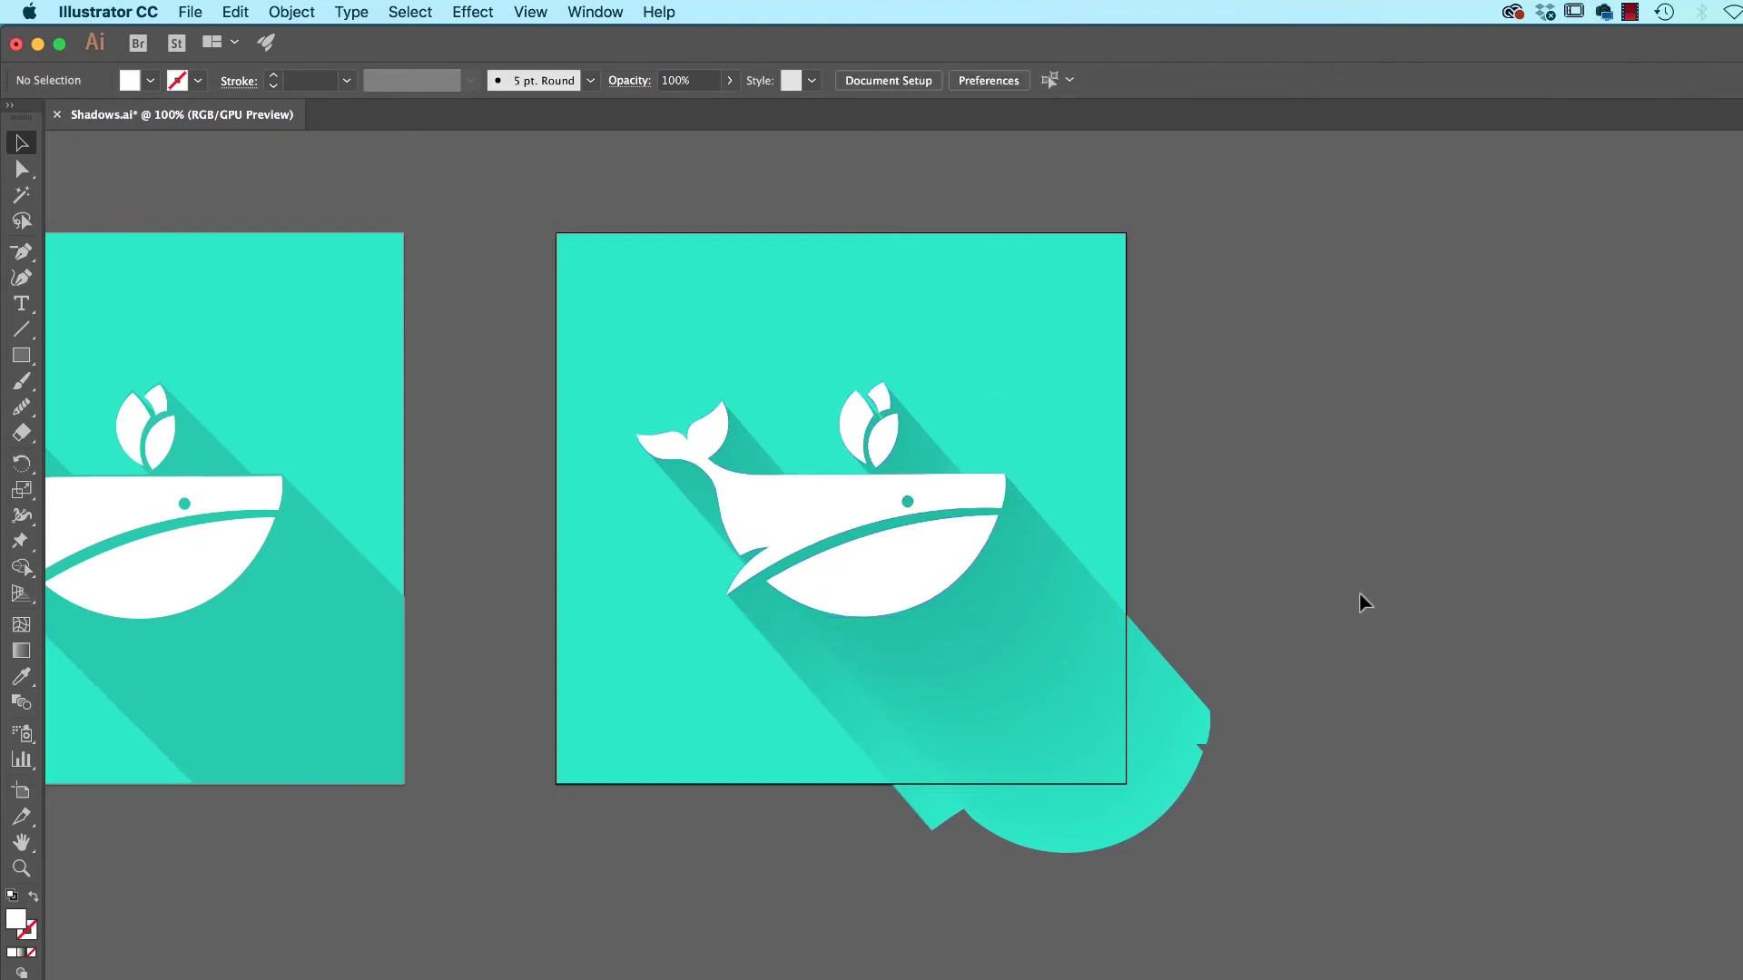
# In isolation mode, drag the blend's far-end whale farther down-right to lengthen the shadow.
pyautogui.click(1092, 715)
pyautogui.moveTo(1151, 683); pyautogui.dragTo(1152, 683)
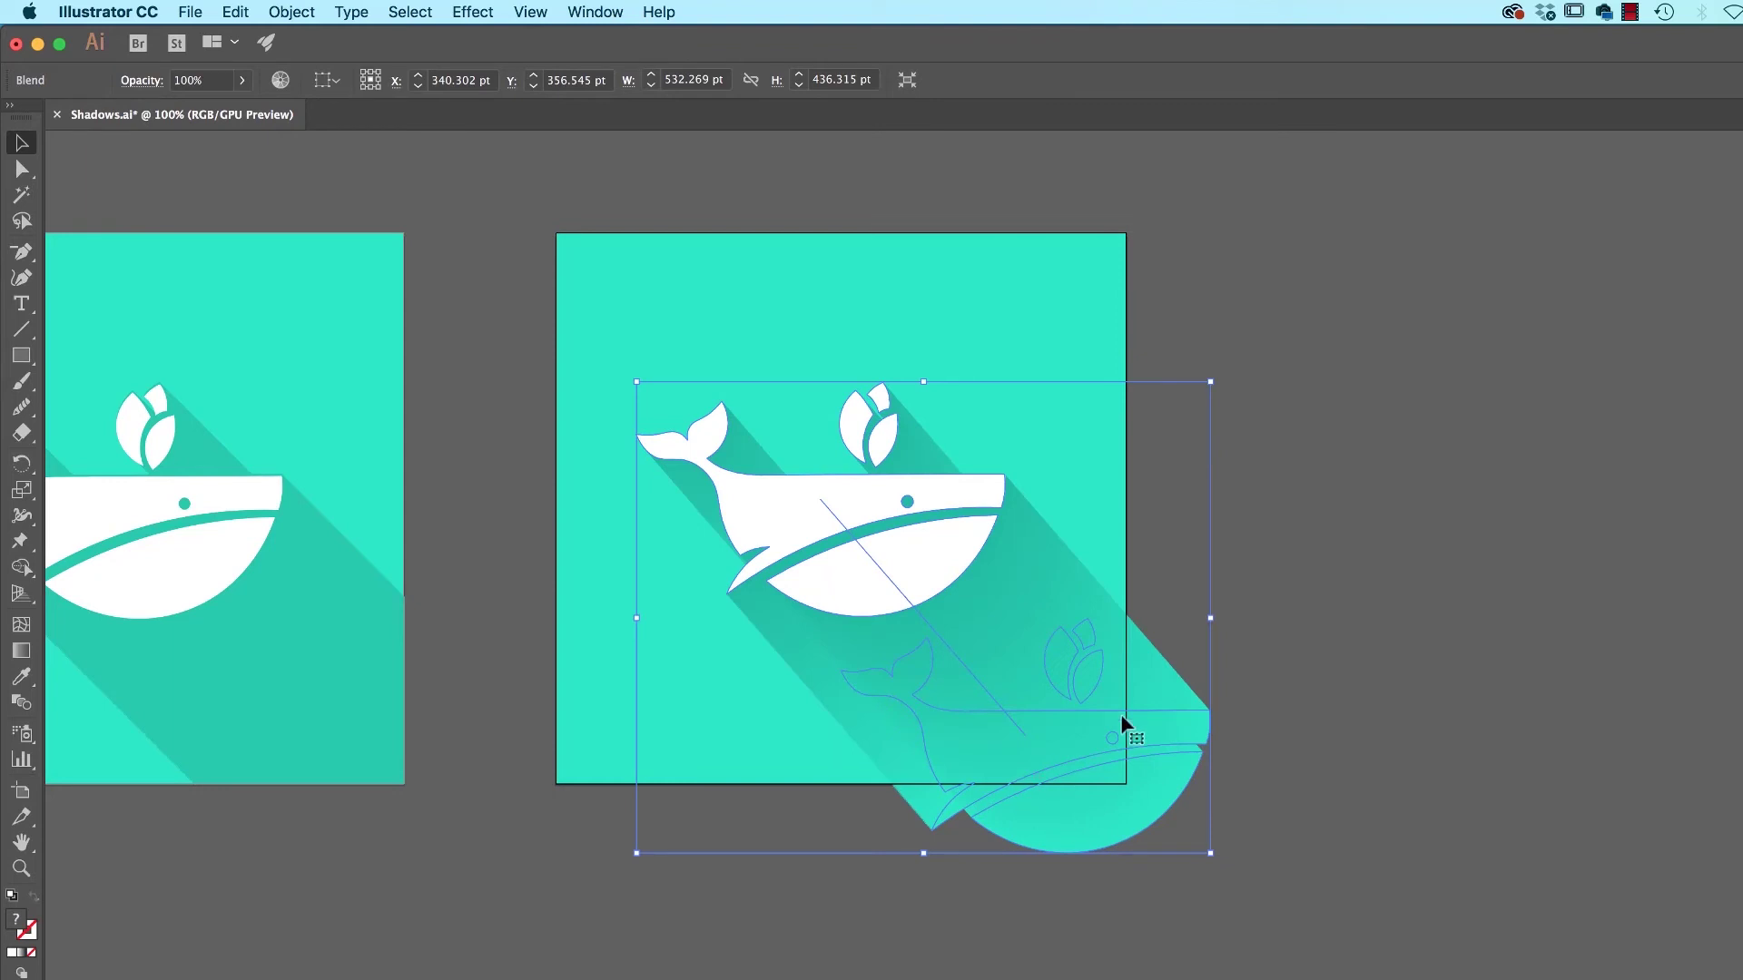
pyautogui.doubleClick(1082, 717)
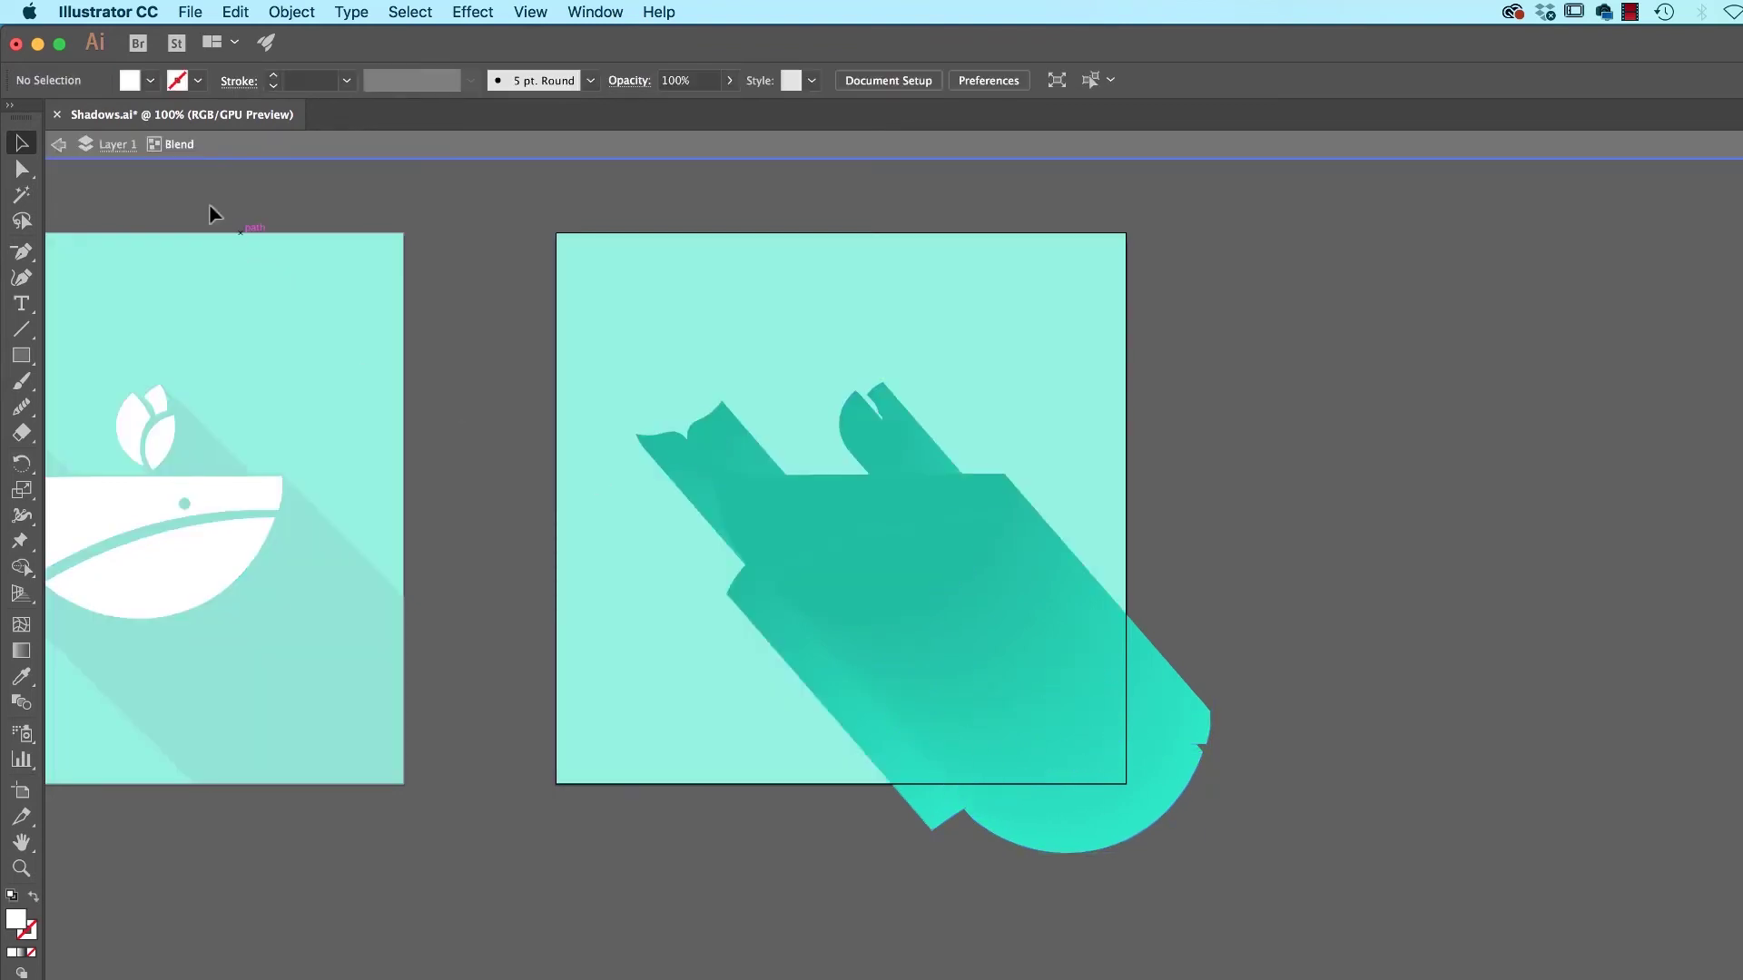
pyautogui.click(1116, 843)
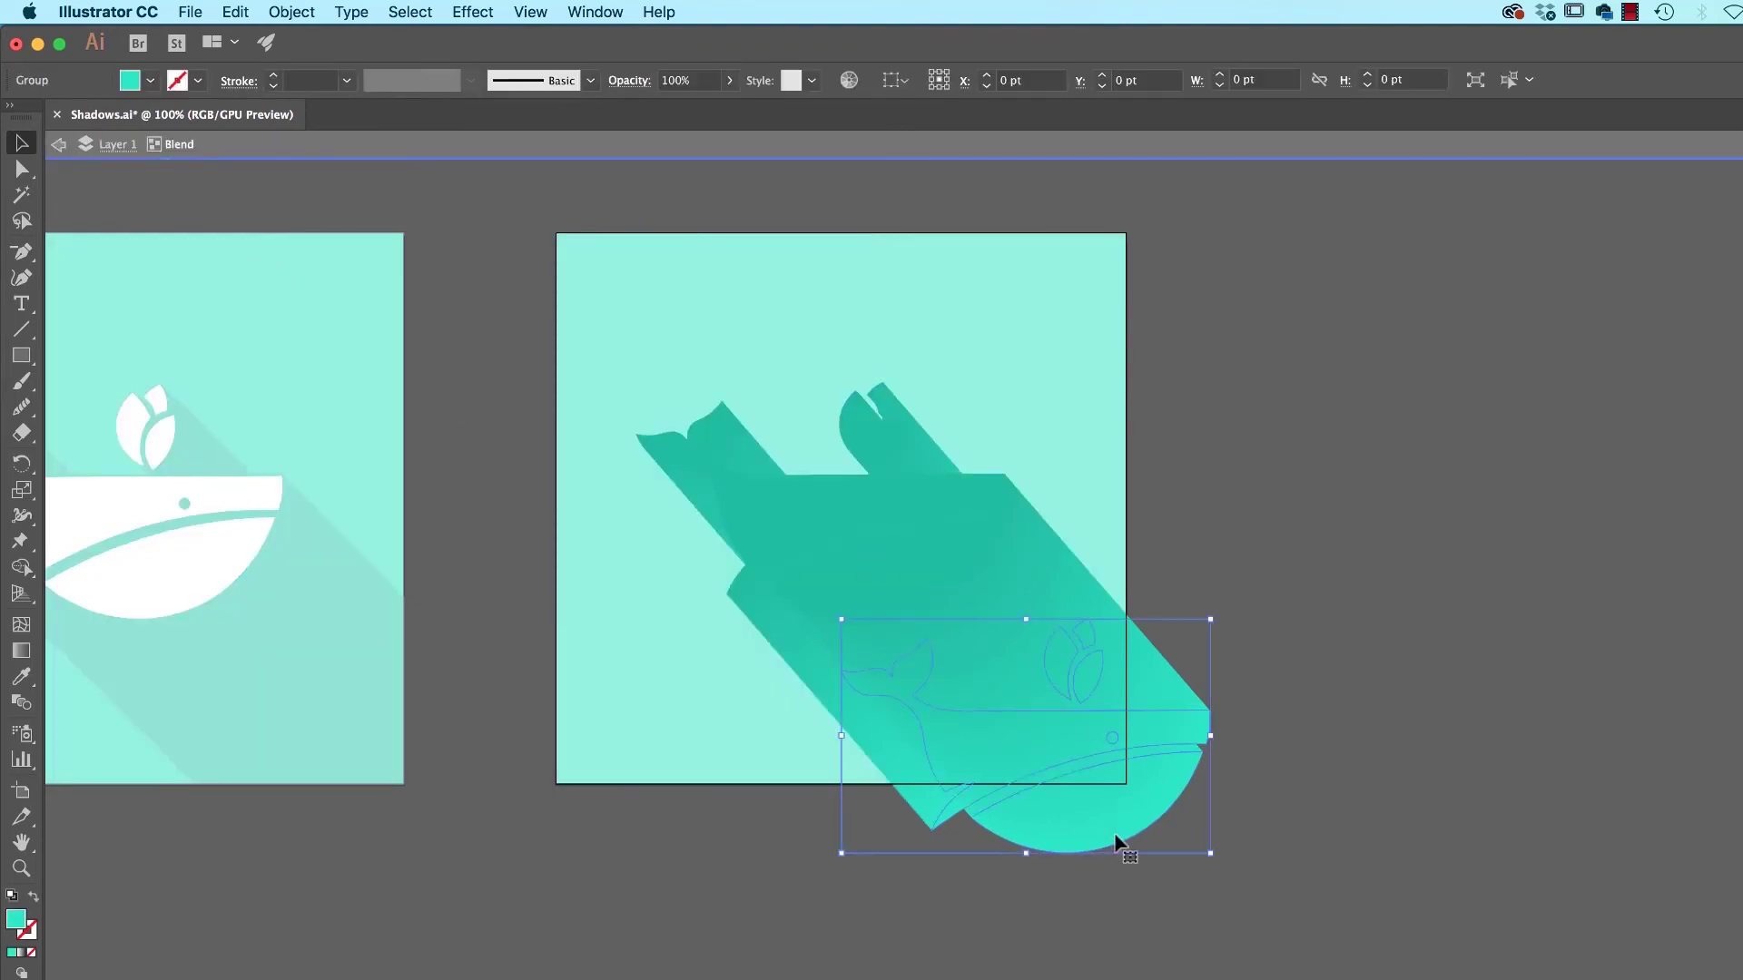
pyautogui.moveTo(980, 853)
pyautogui.mouseDown()
pyautogui.moveTo(699, 844)
pyautogui.moveTo(1228, 390)
pyautogui.moveTo(1244, 886)
pyautogui.moveTo(1236, 864)
pyautogui.mouseUp()
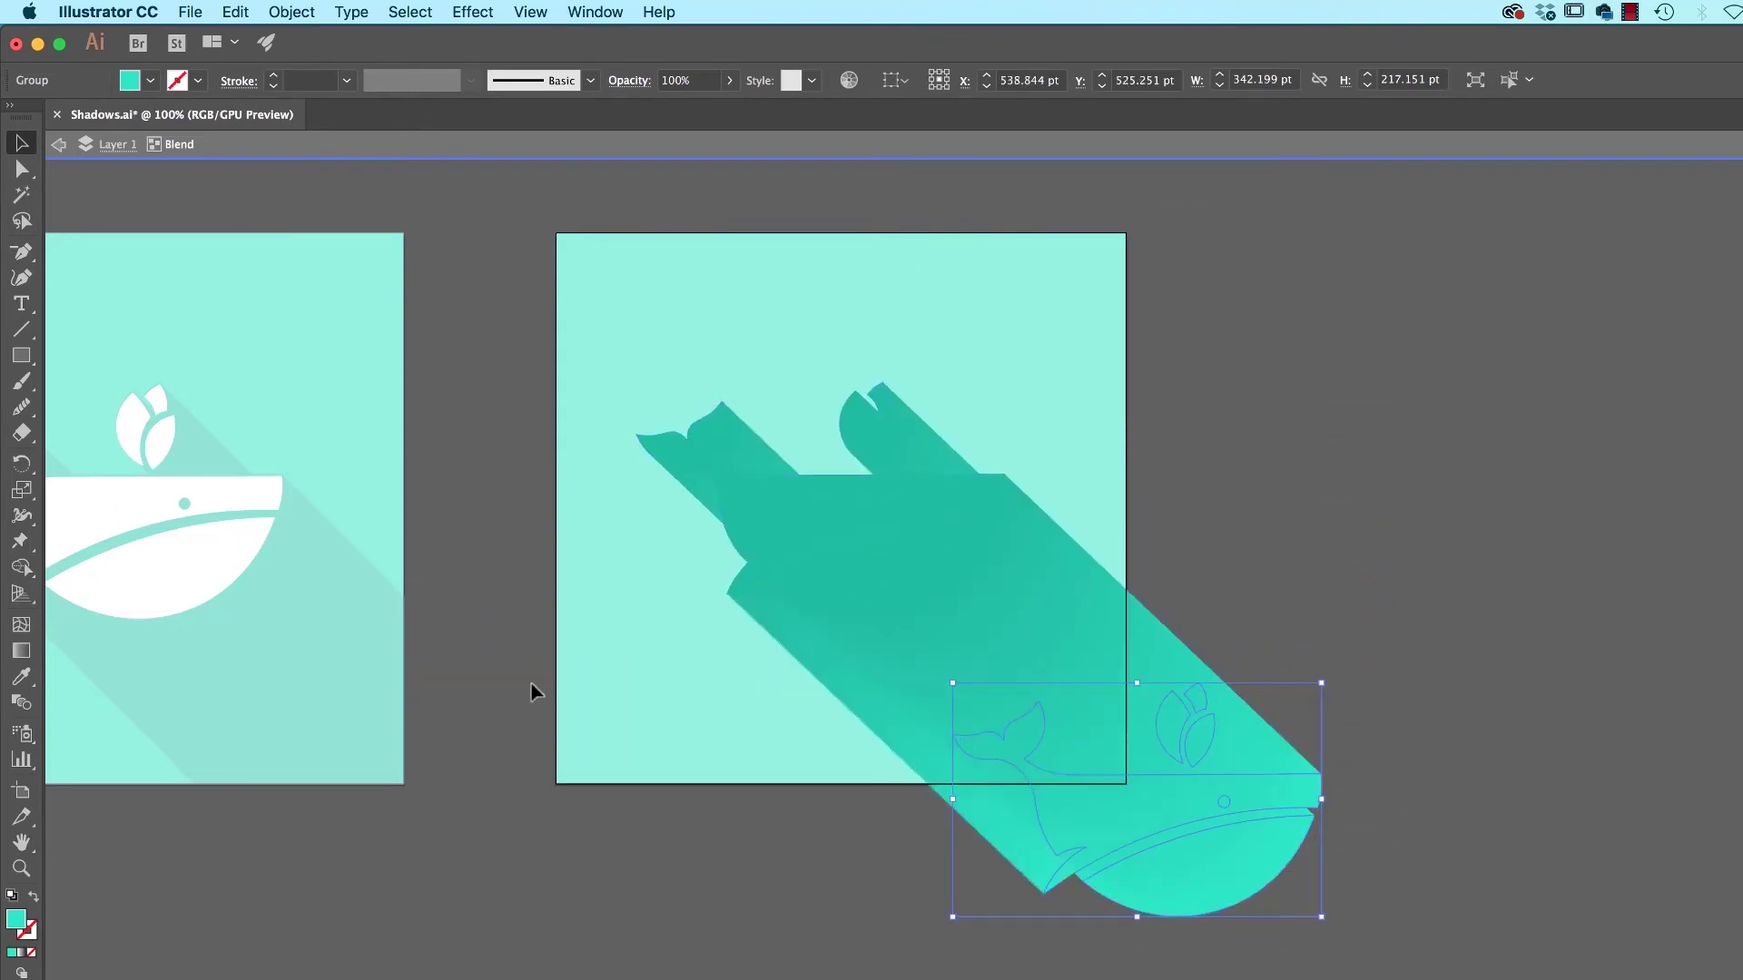
pyautogui.click(1376, 489)
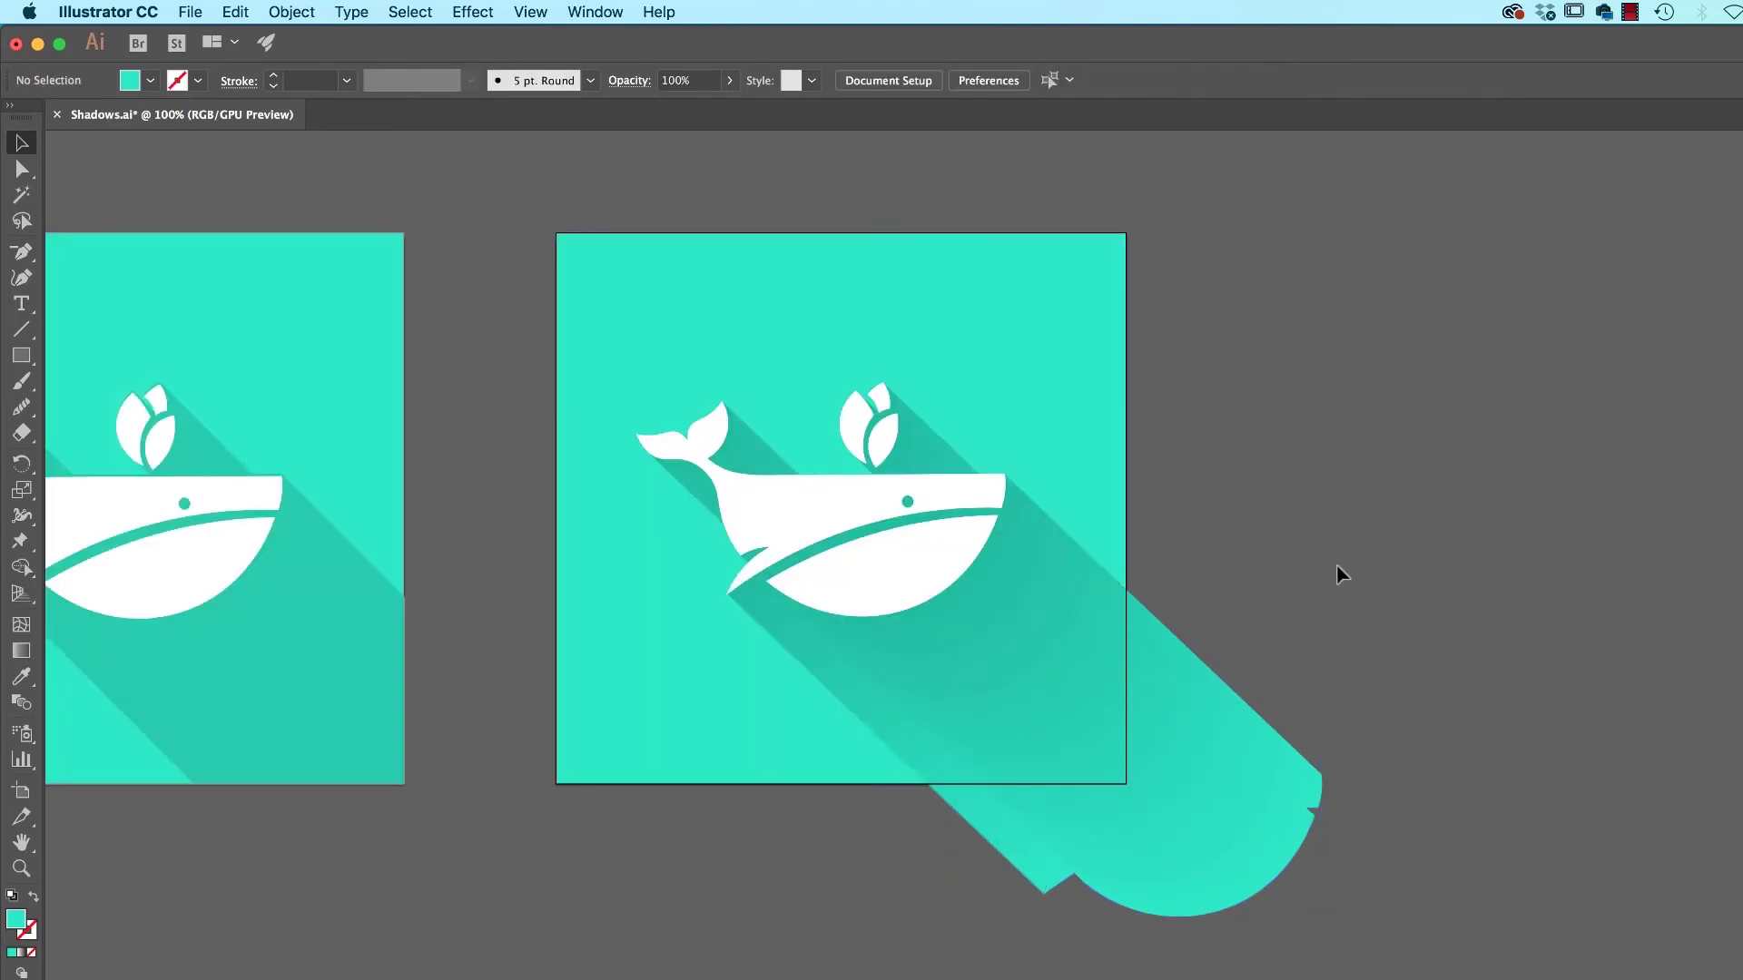
# Expand the whale's shadow blend with Object > Blend > Expand and check the resulting group.
pyautogui.click(1256, 757)
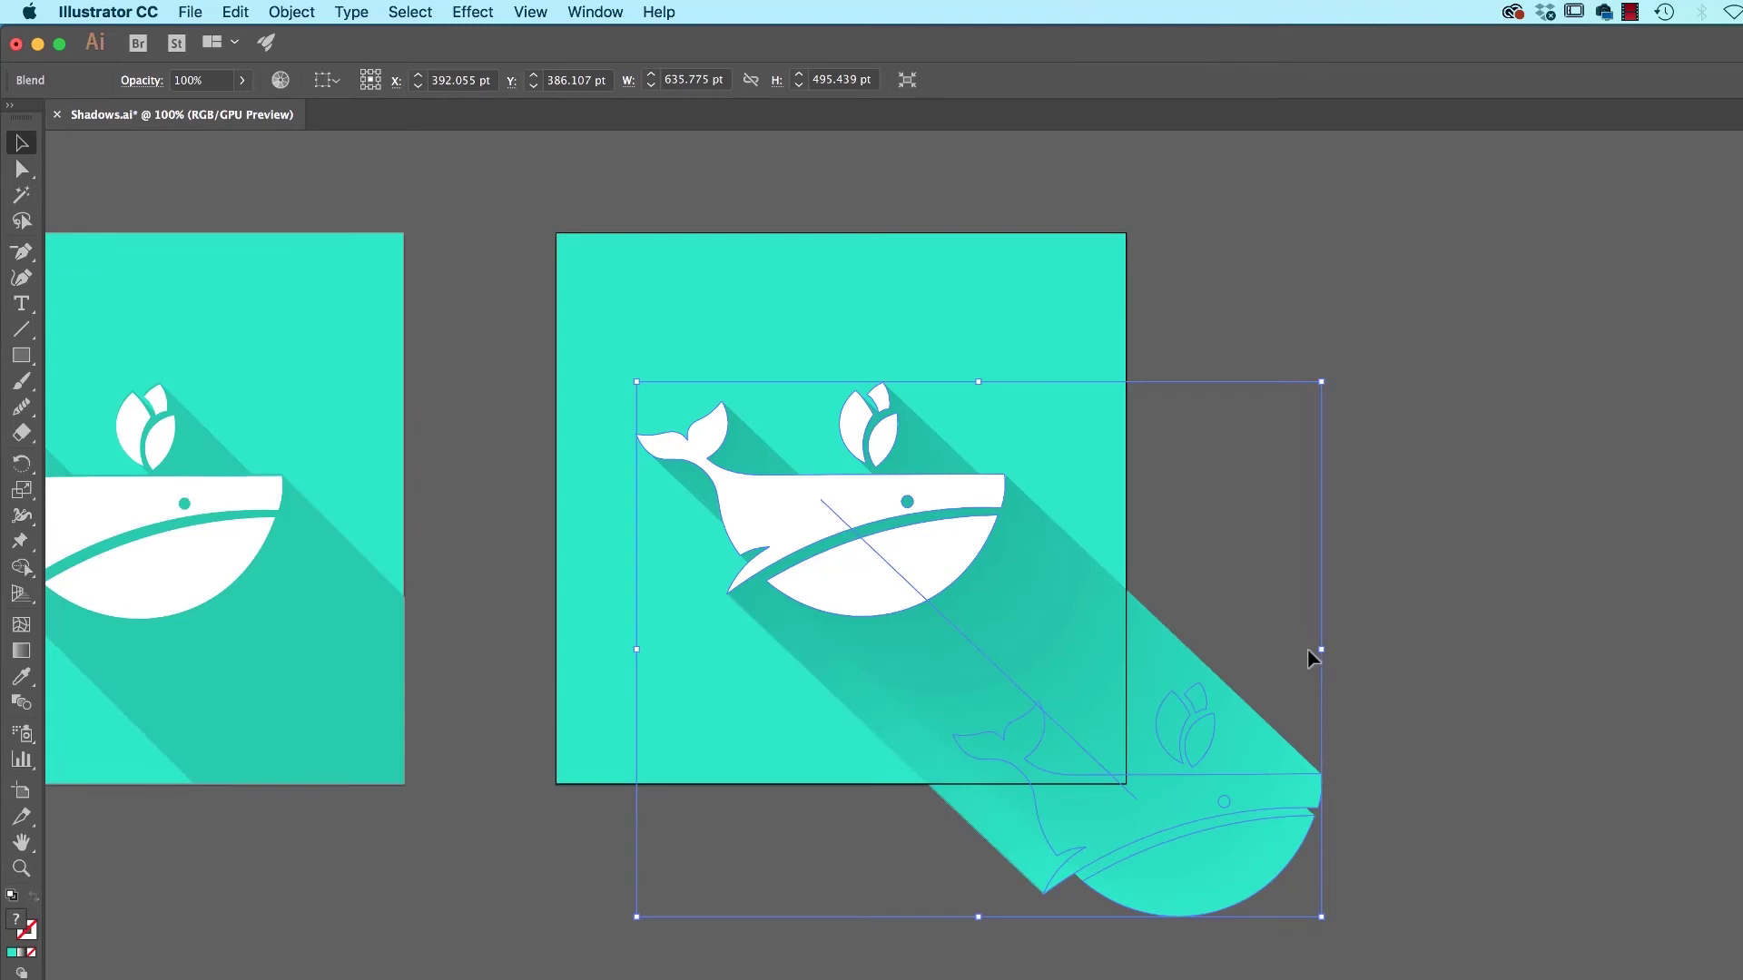
pyautogui.click(291, 12)
pyautogui.moveTo(327, 532)
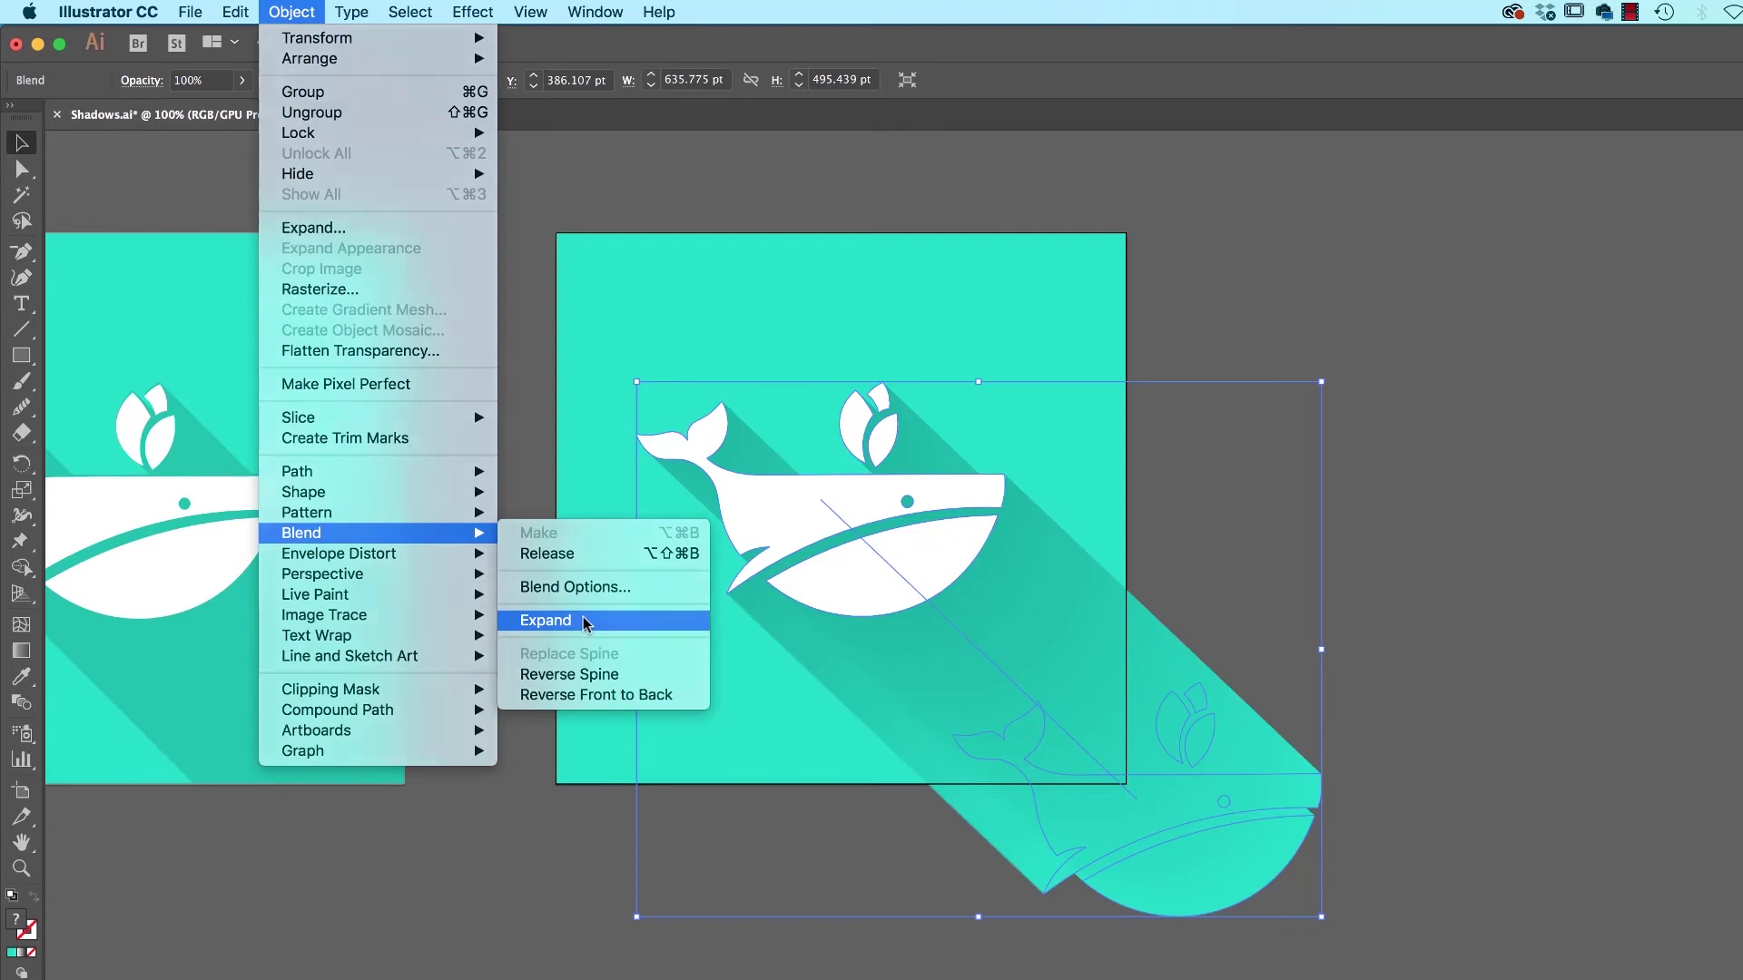
pyautogui.click(585, 622)
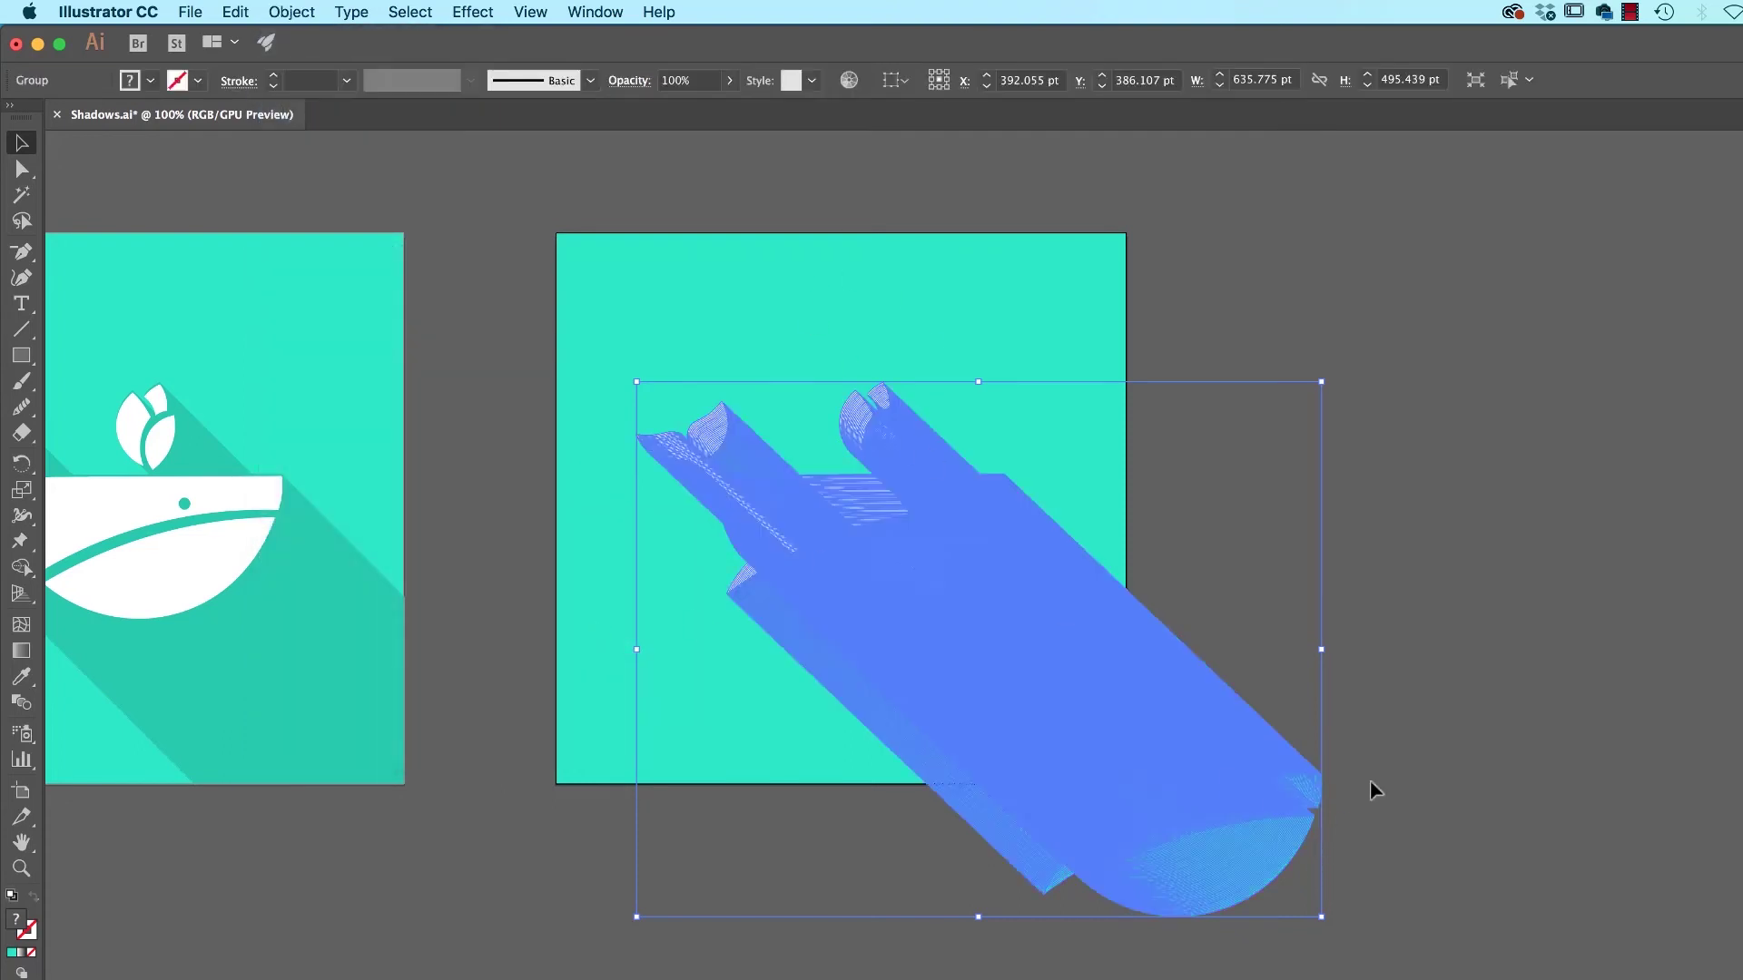
pyautogui.click(1443, 767)
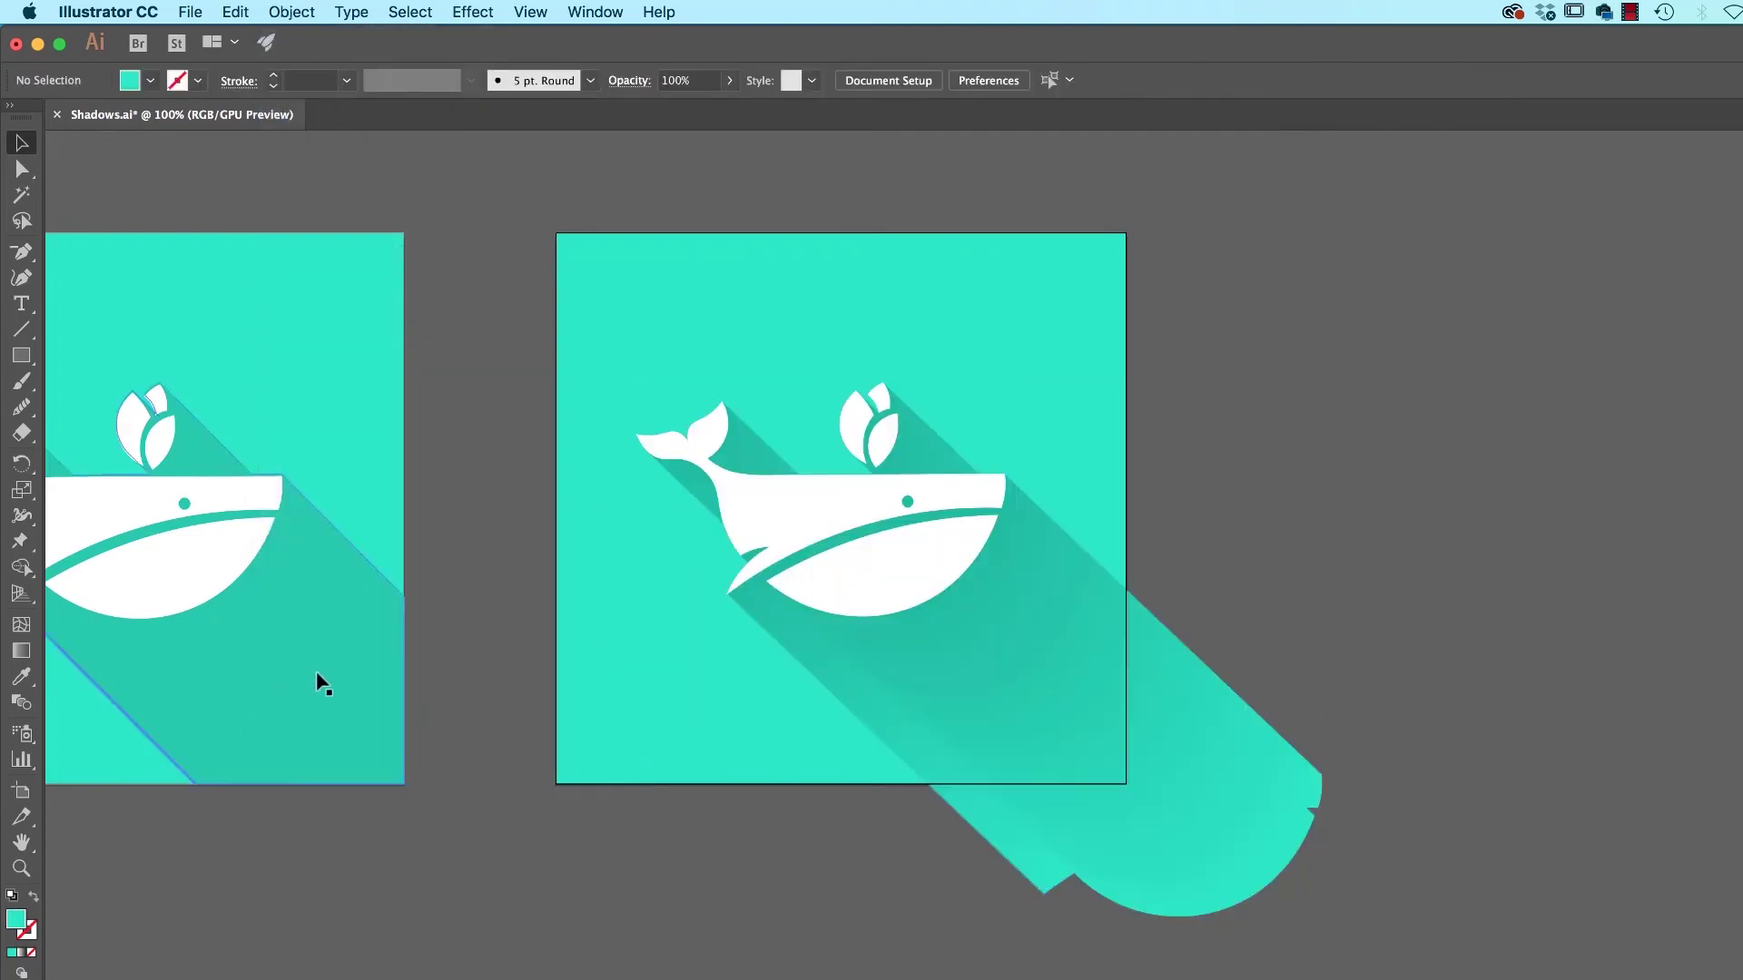
pyautogui.click(1261, 791)
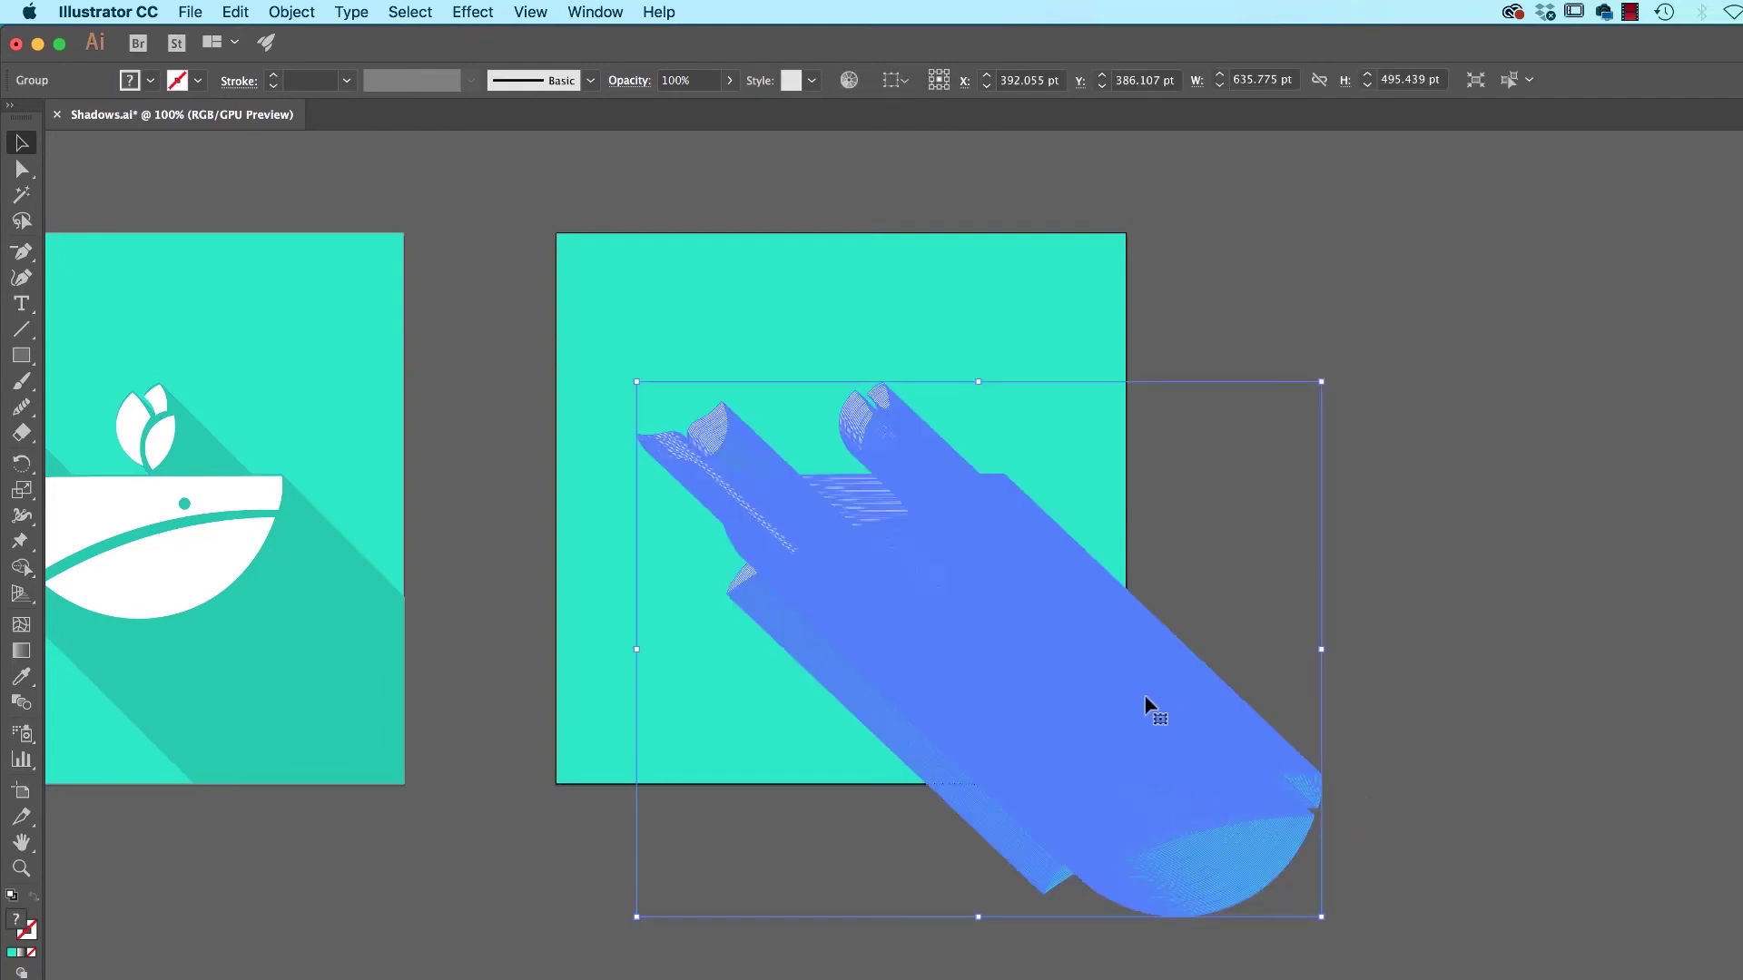
pyautogui.click(1452, 659)
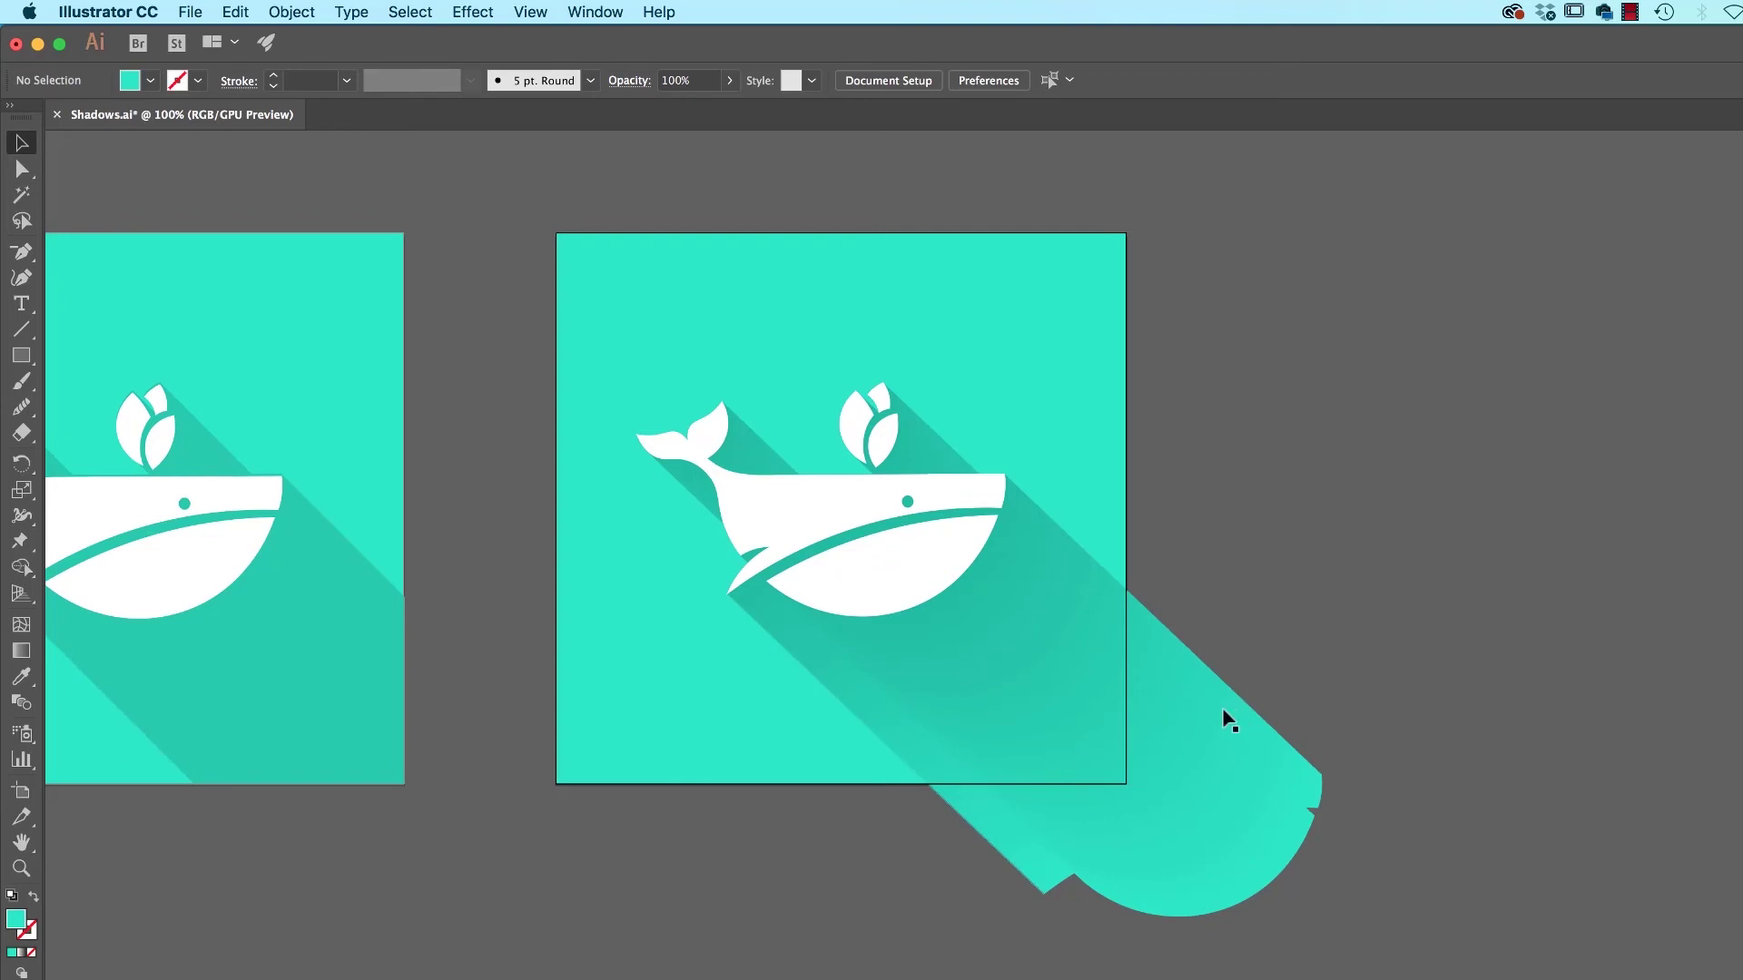
# Draw a rectangle covering the whole third artboard.
pyautogui.press('m')
pyautogui.moveTo(555, 233); pyautogui.dragTo(1126, 785)
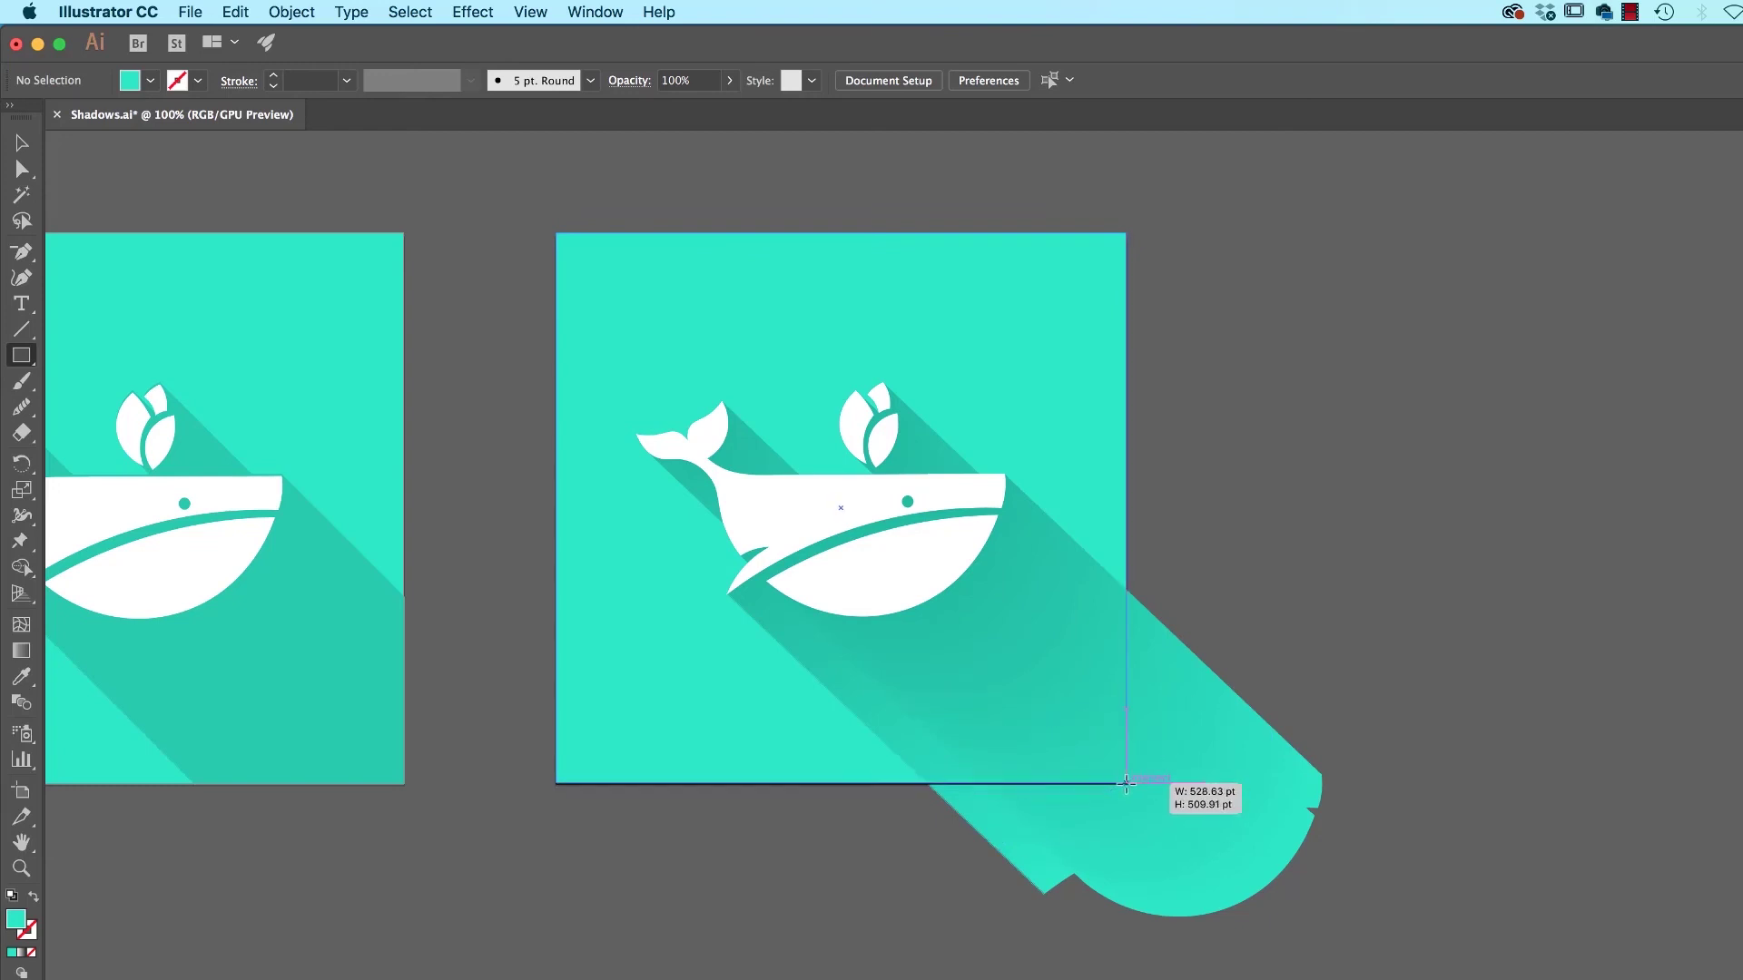
pyautogui.moveTo(1127, 786); pyautogui.dragTo(1127, 784)
pyautogui.press('v')
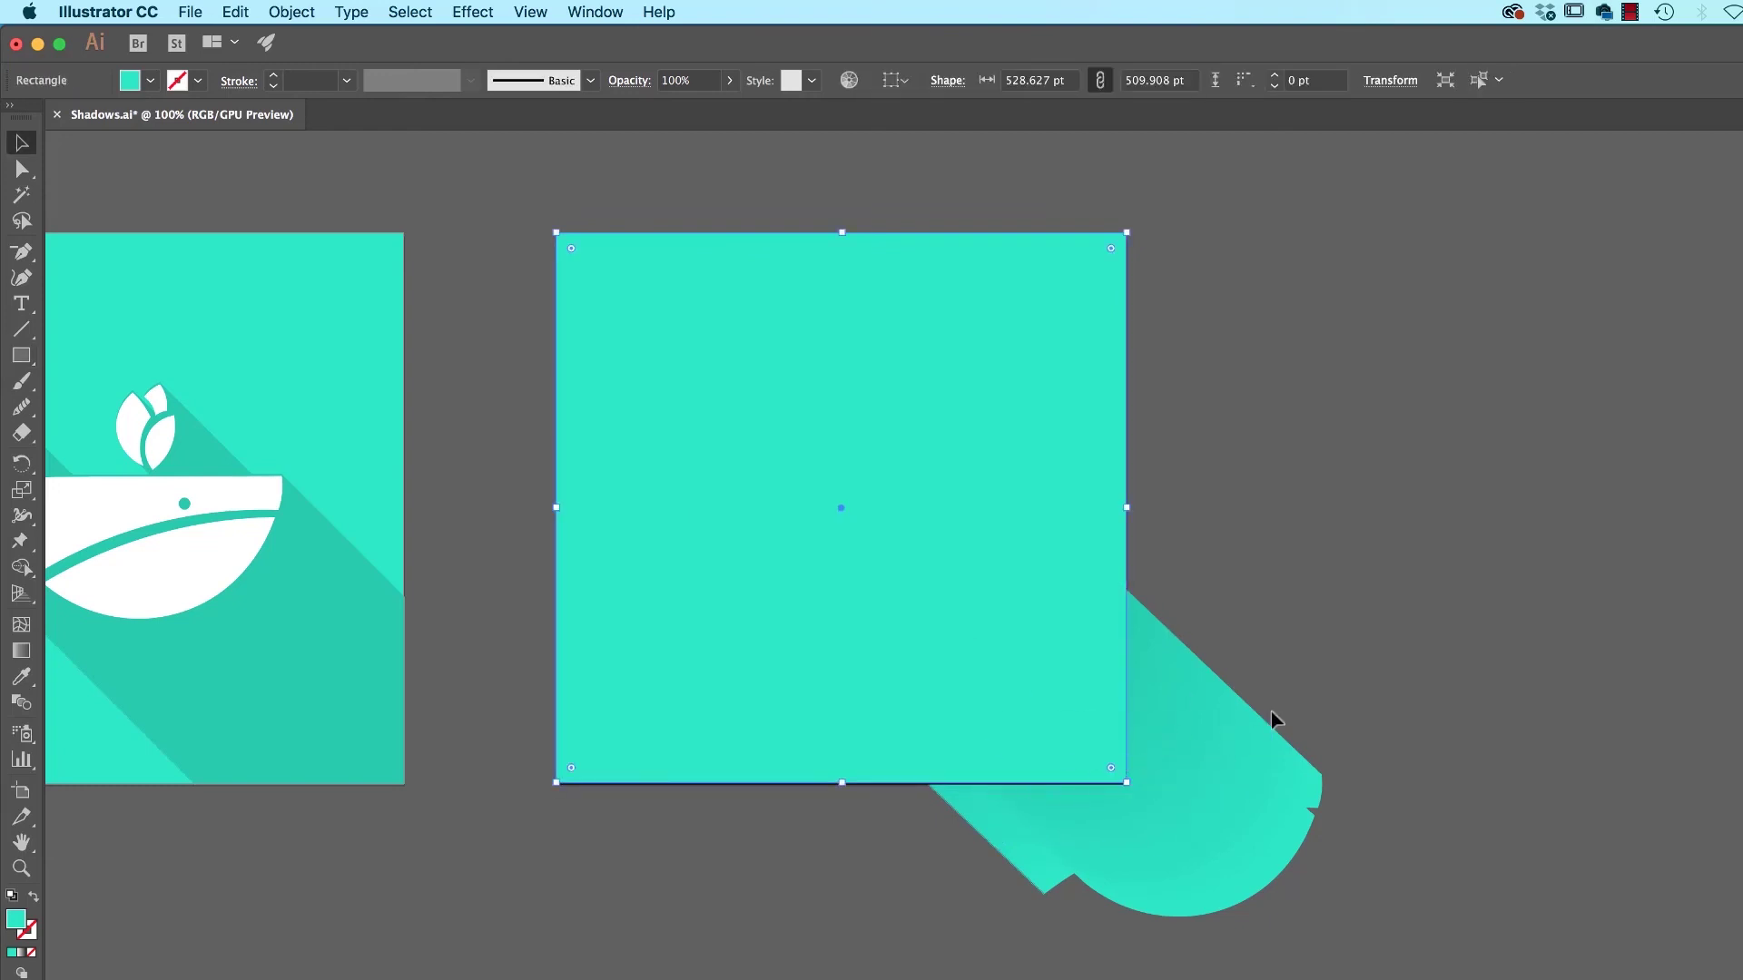
# Clip the expanded shadow to the artboard rectangle and send it behind the whale.
pyautogui.click(1267, 775)
pyautogui.keyDown('shift'); pyautogui.click(1056, 350); pyautogui.keyUp('shift')
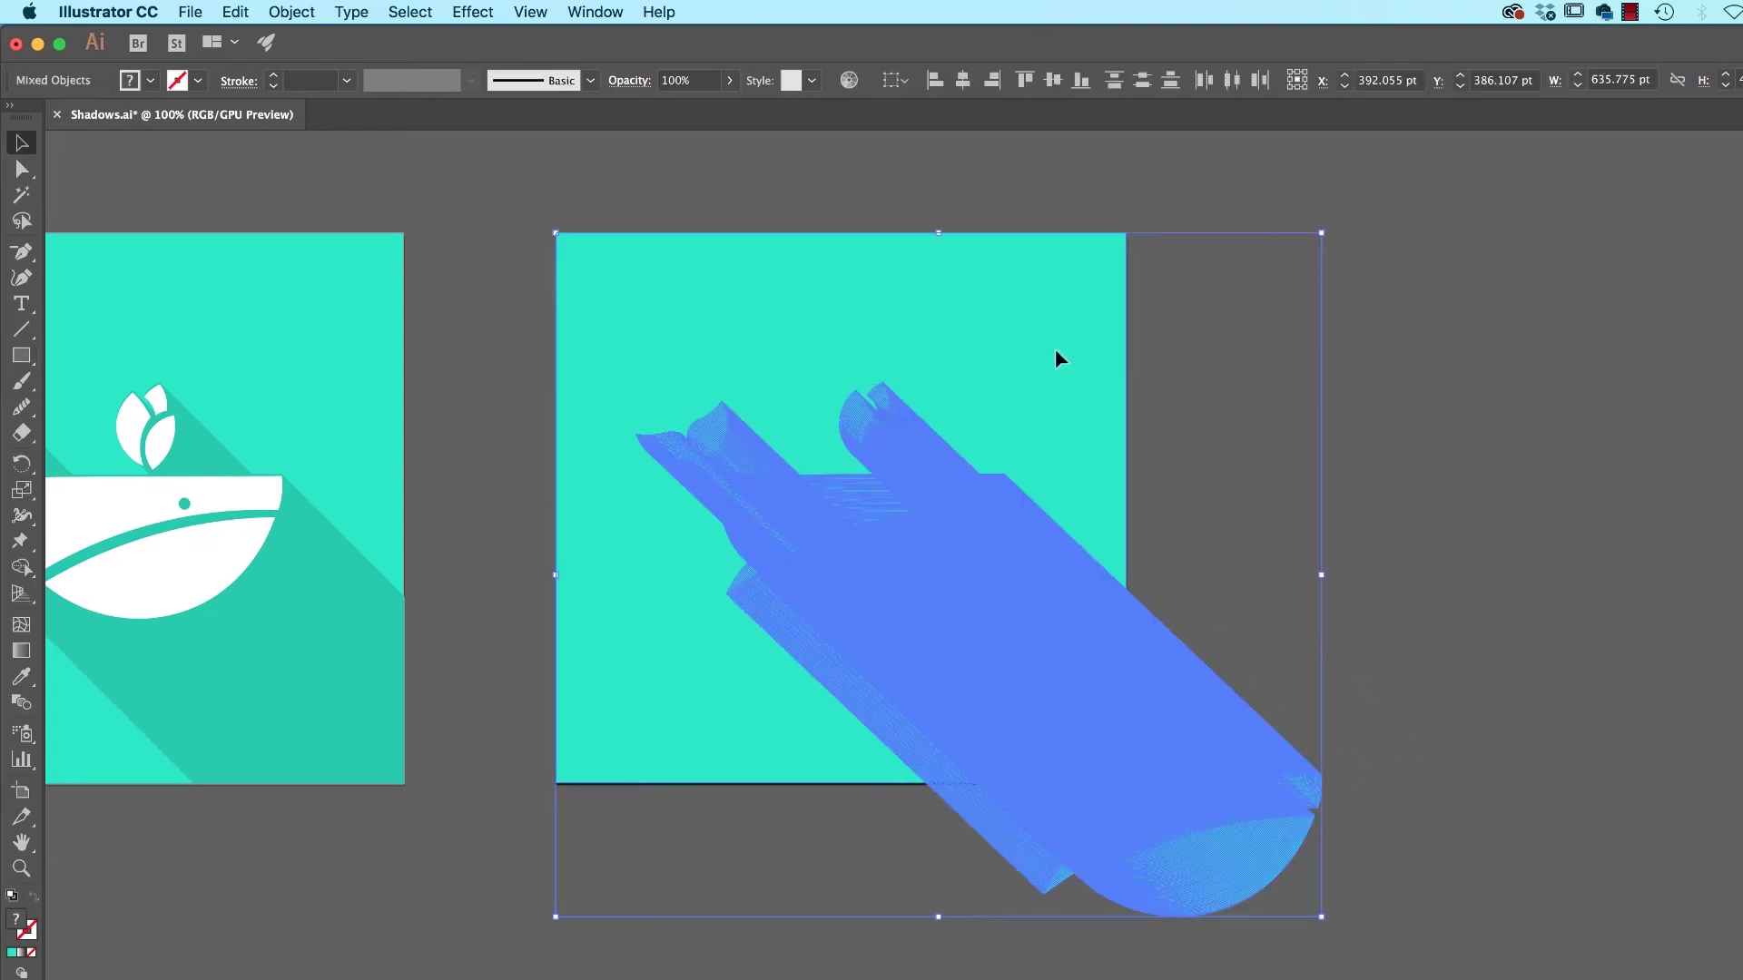
pyautogui.hotkey('ctrl', '7')
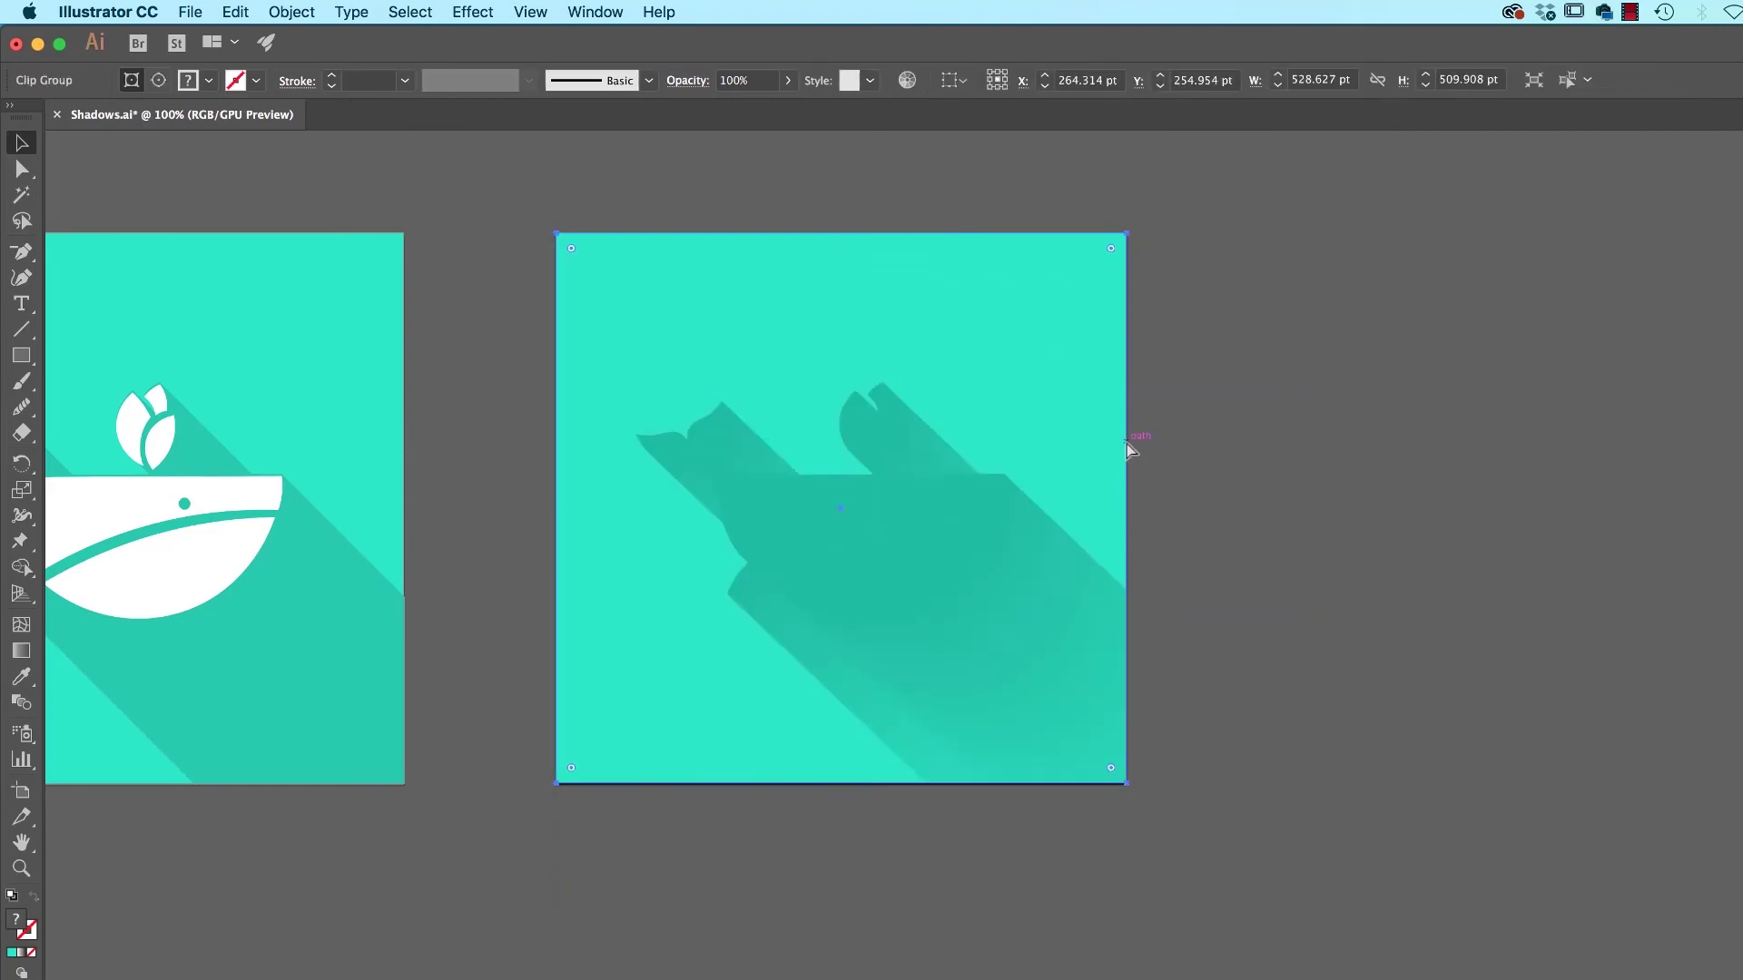
pyautogui.hotkey('ctrl', 'shift', '[')
pyautogui.click(1280, 498)
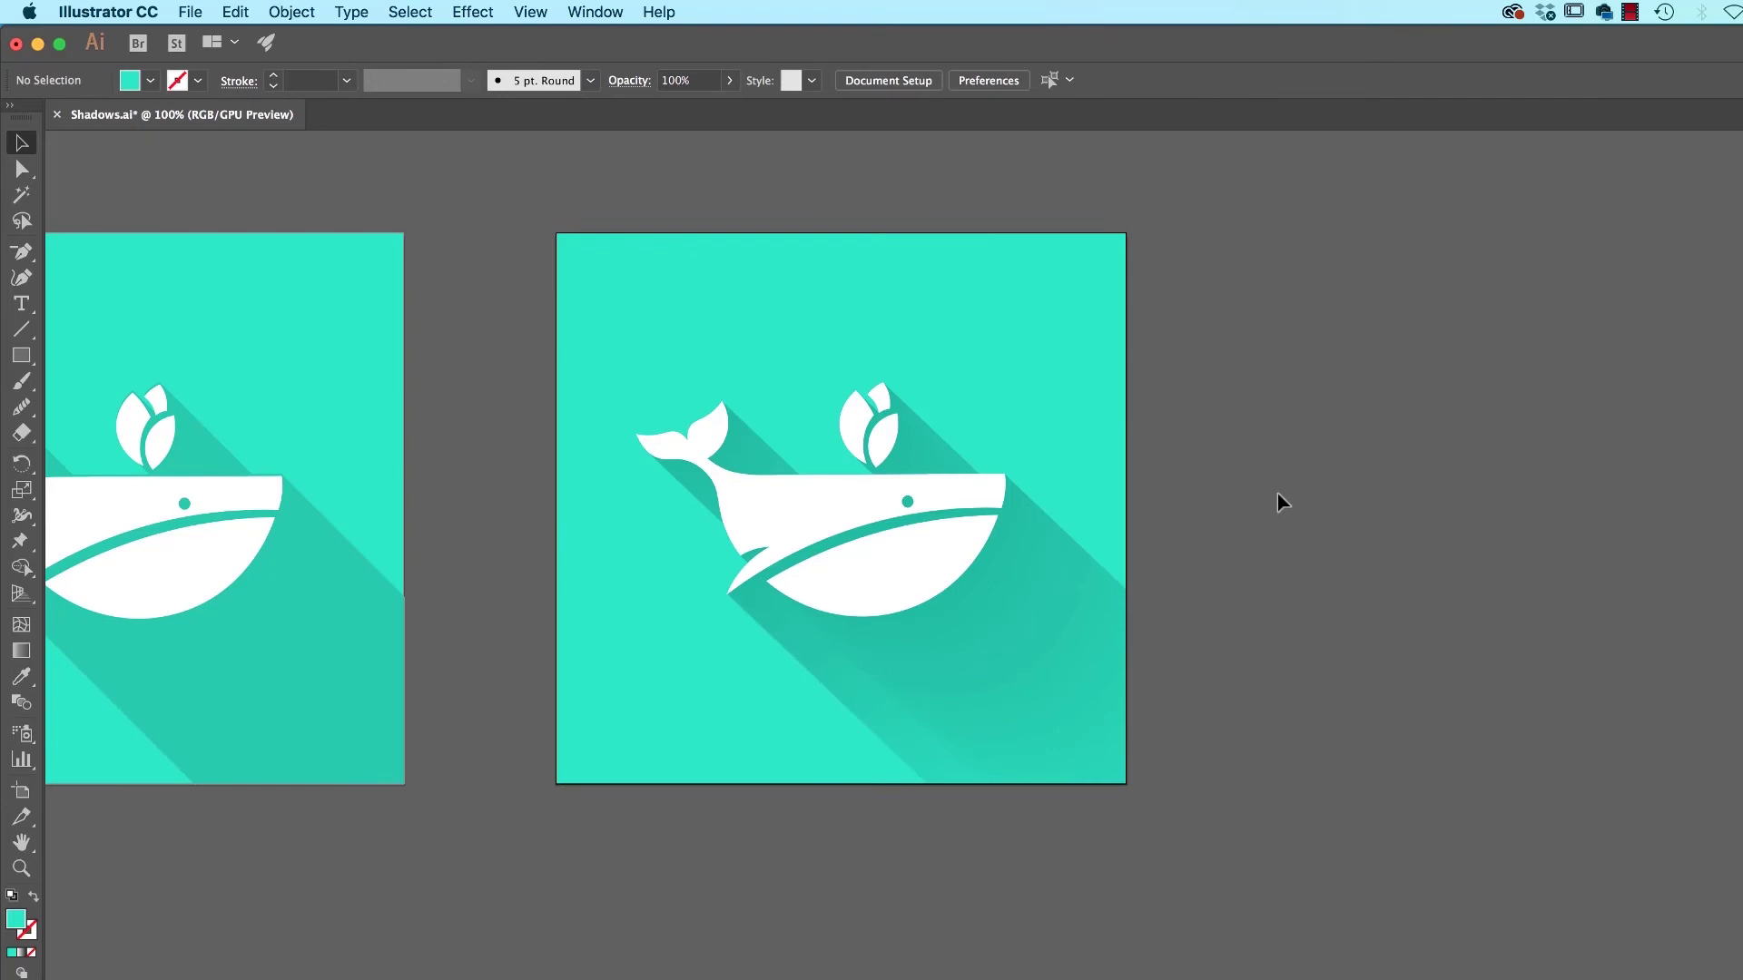